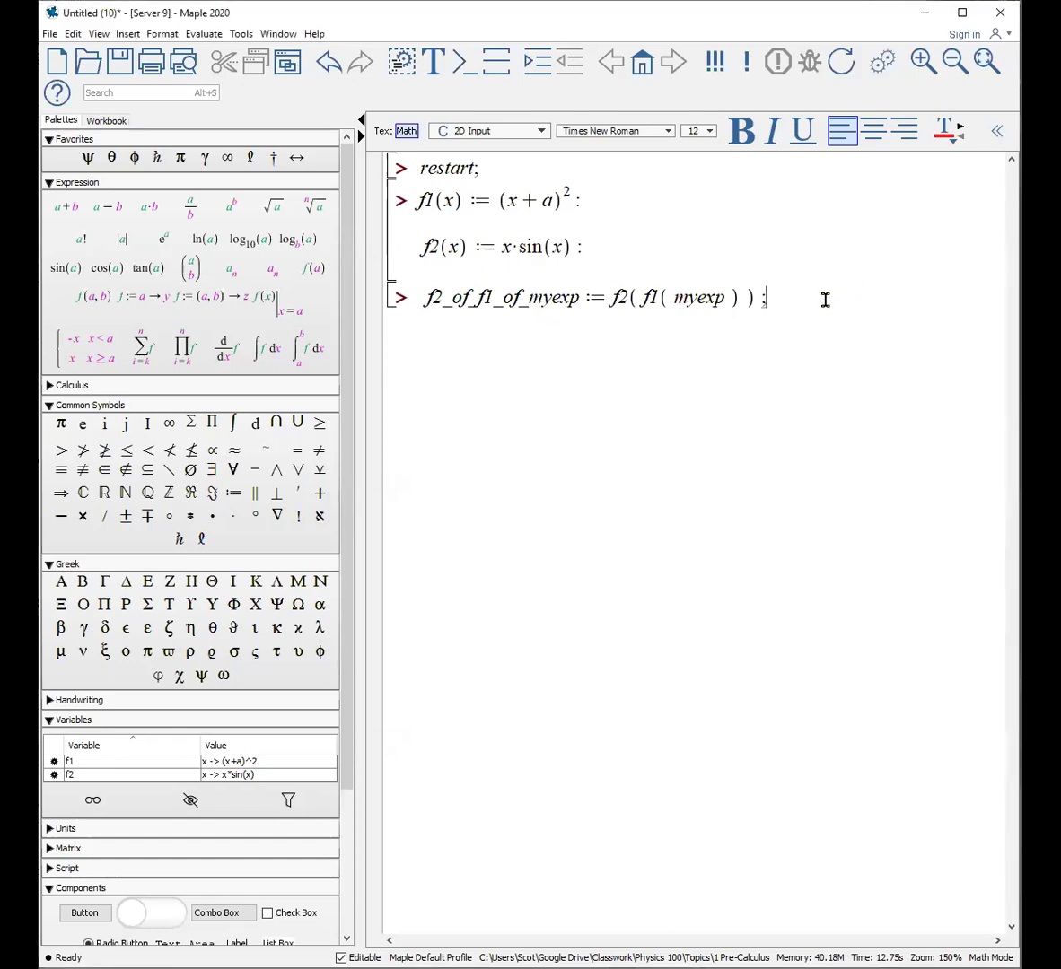
# Run f2_of_f1_of_myexp := f2(f1(myexp)), giving (myexp + a)²·sin((myexp + a)²) as output (1)
pyautogui.press('Return')
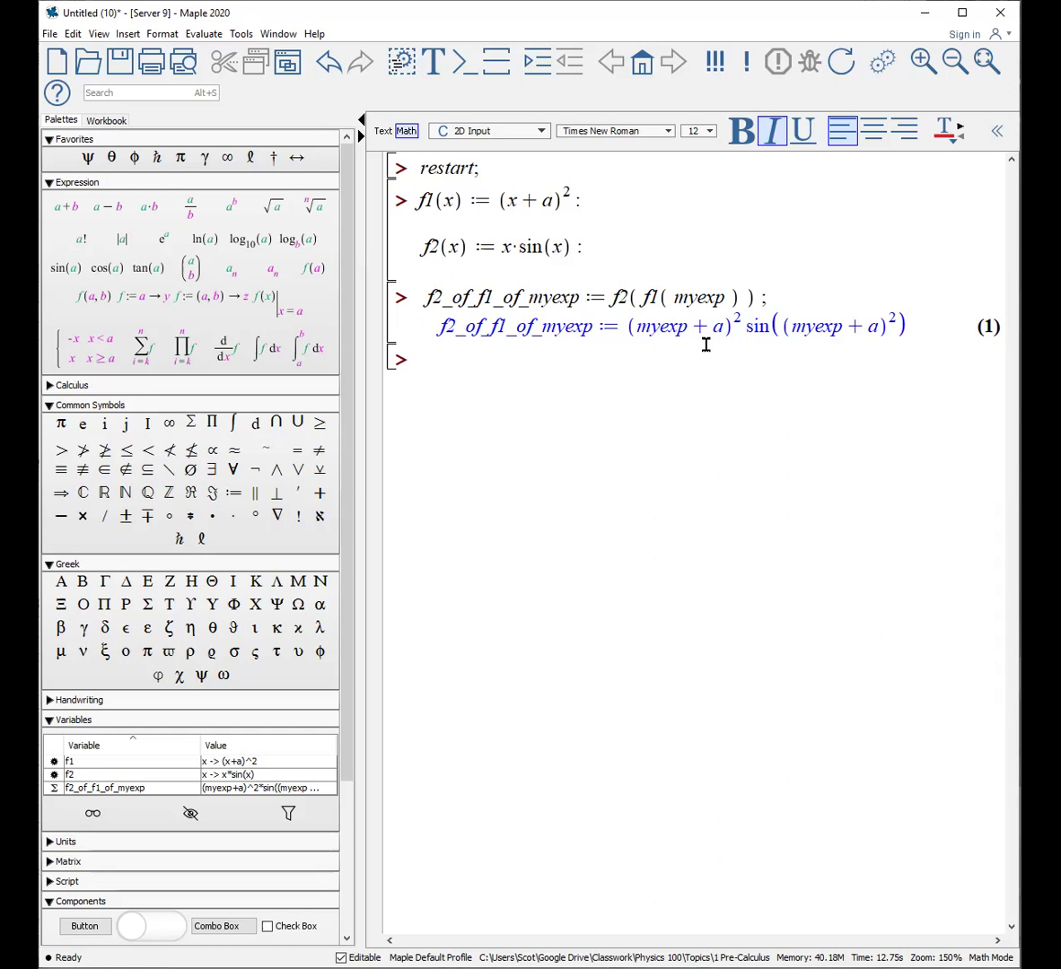
# Enter and run f1_of_f2_of_myexp := f1(f2(myexp));
pyautogui.write('f1_of_f2_of')
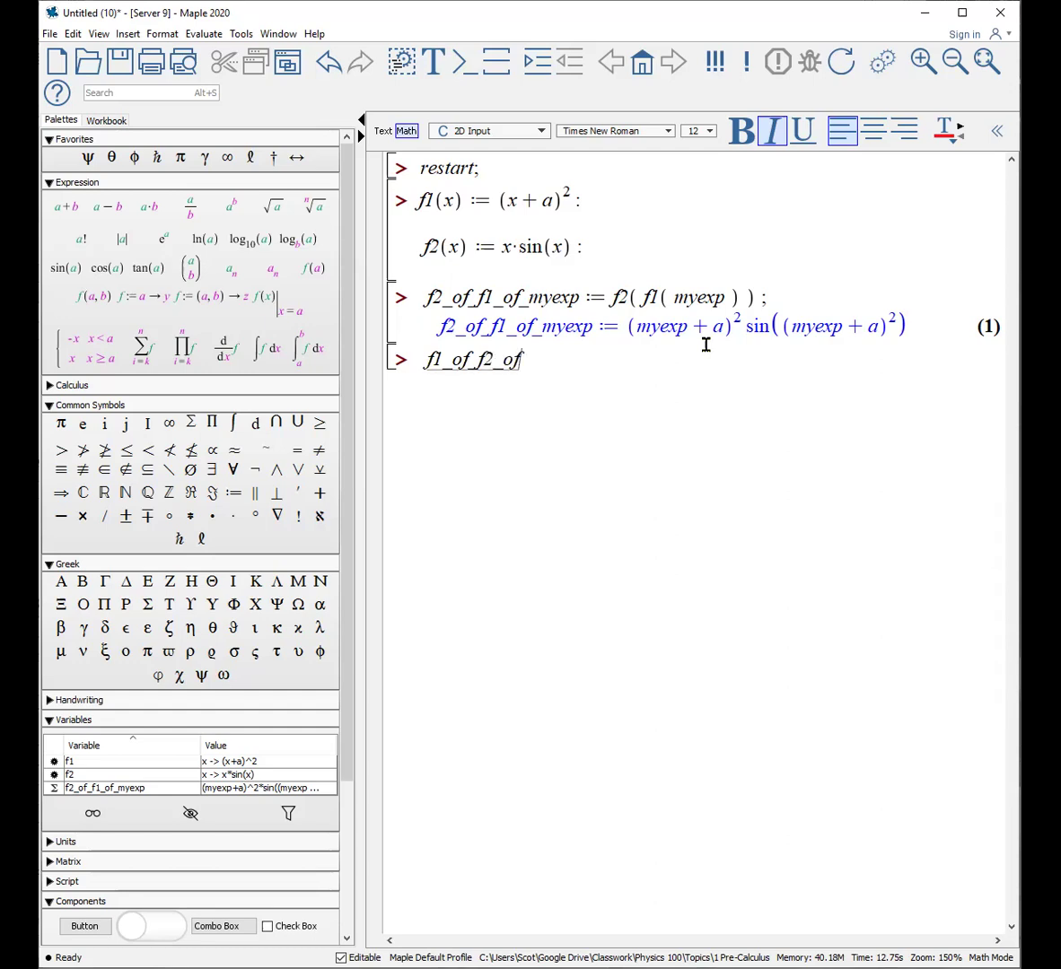
pyautogui.write('_myexp :')
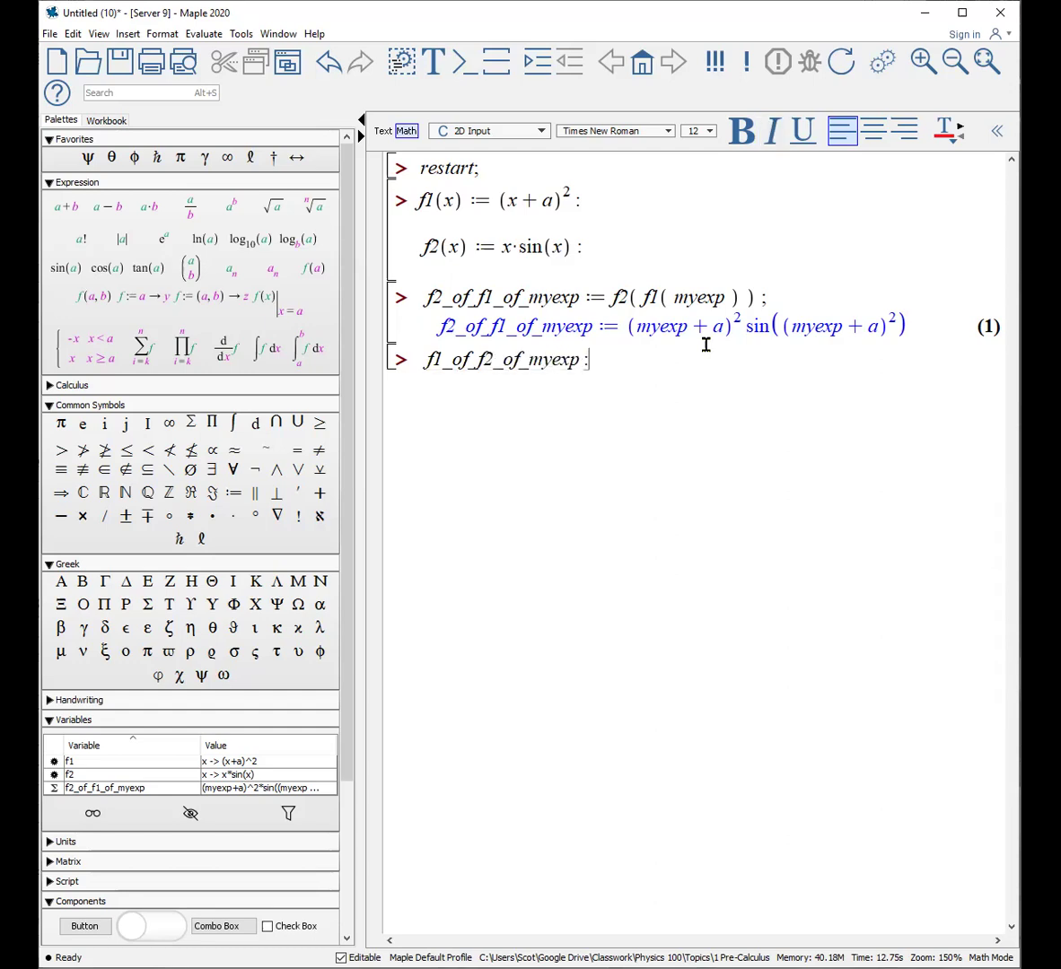
pyautogui.write('= f1( f2')
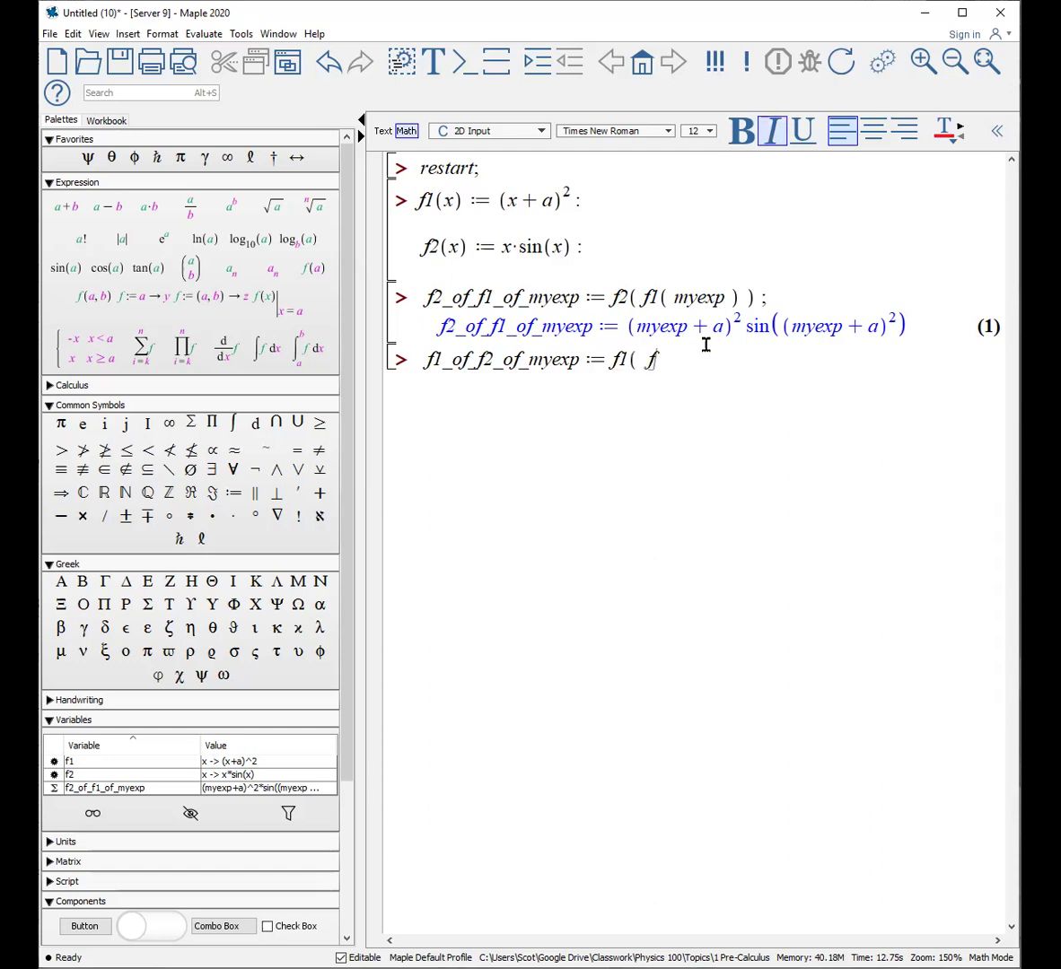
pyautogui.write('( myexp ) );')
pyautogui.press('Return')
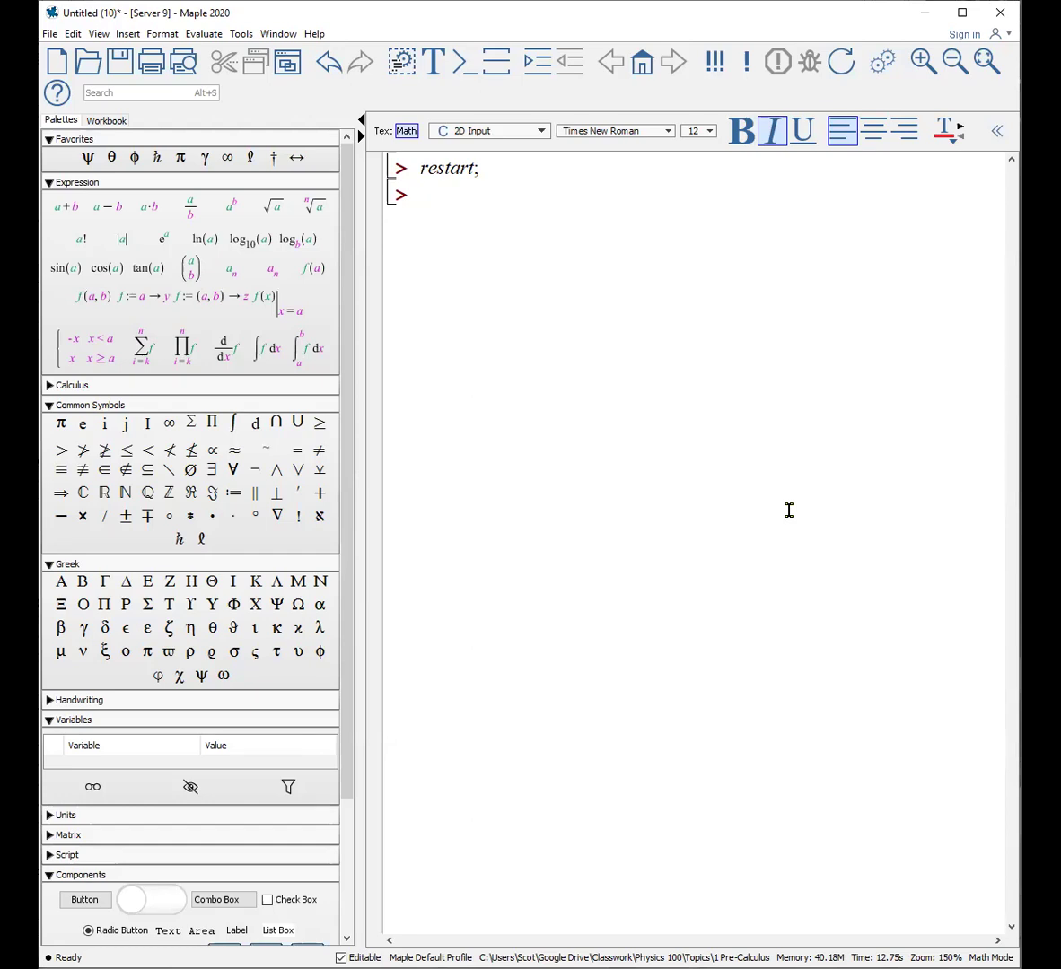
# Plot x^2+3*x+1 with the default range
pyautogui.write('plot( ')
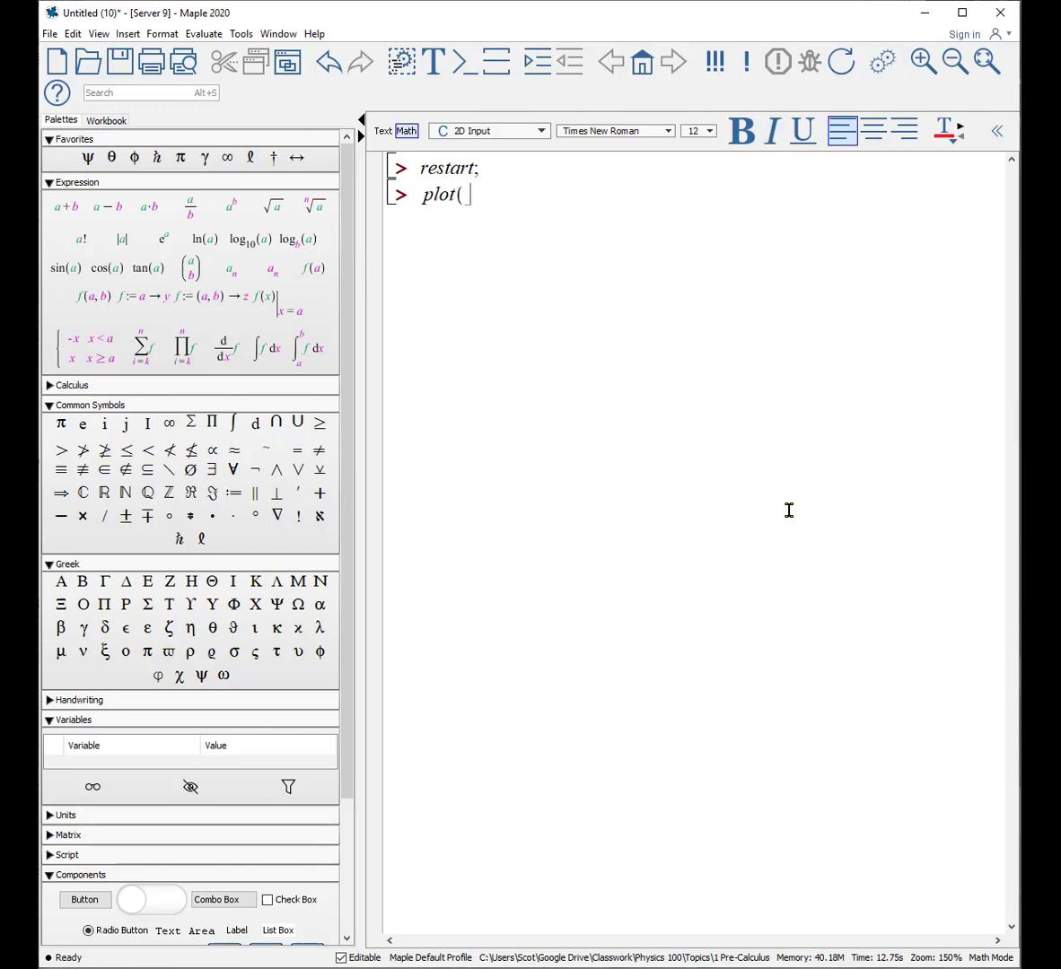
pyautogui.write('x^2')
pyautogui.press('Right')
pyautogui.write('+3*x+1,')
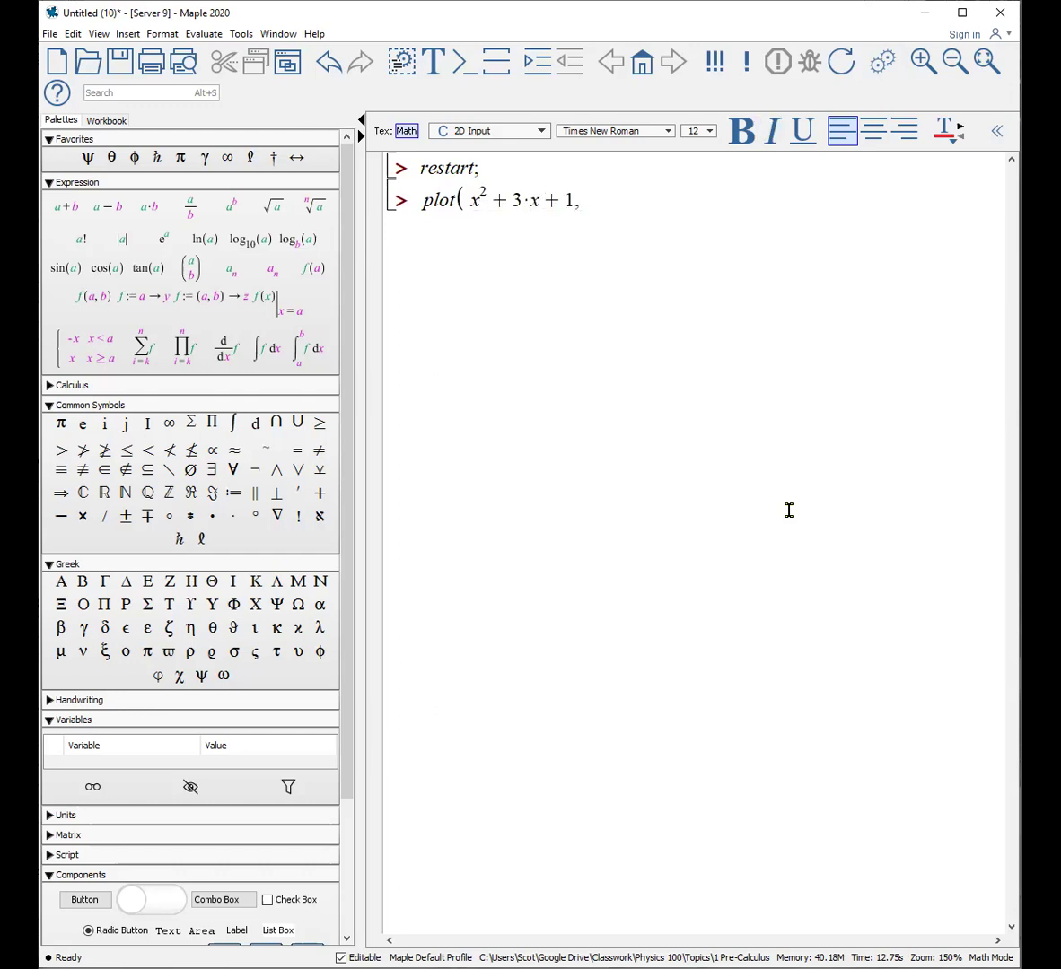
pyautogui.press('BackSpace')
pyautogui.write(')')
pyautogui.press('Return')
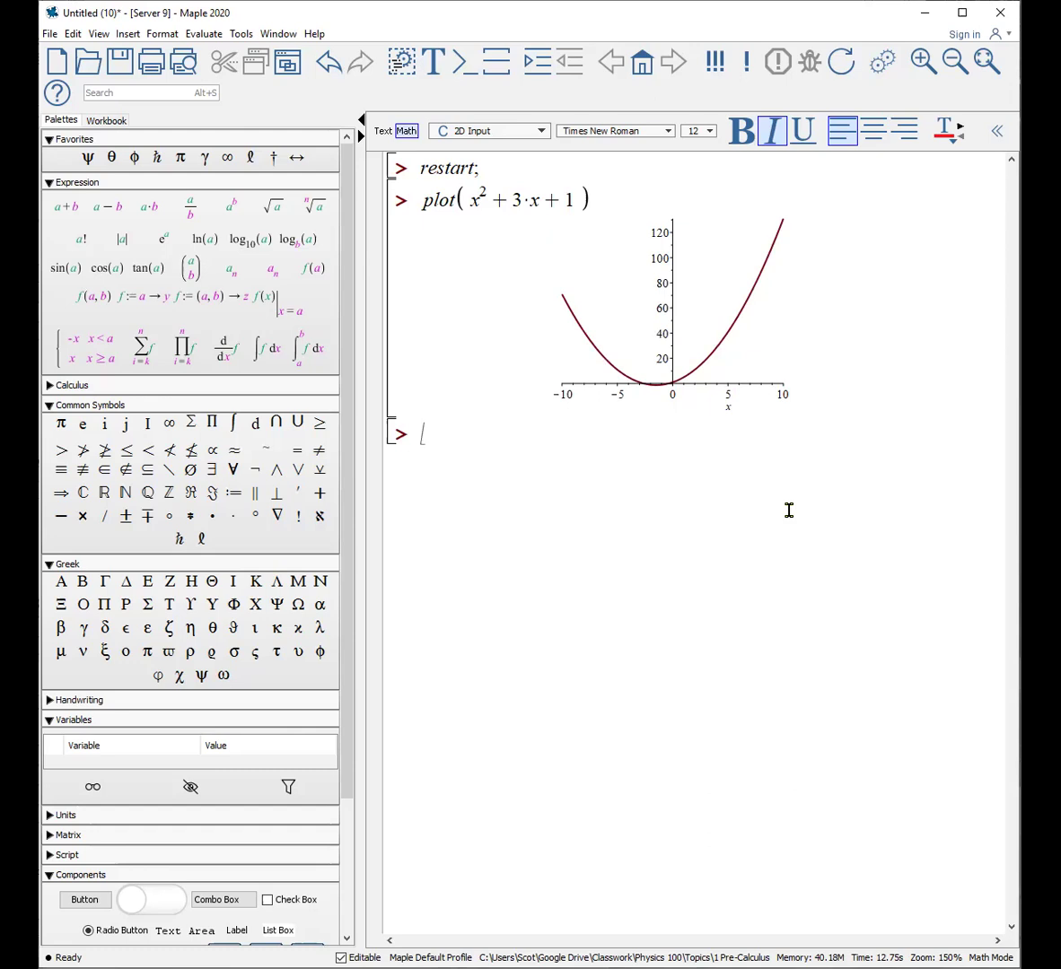
# Plot x^2+3*x+1 over x = -5..5
pyautogui.write('plot( ')
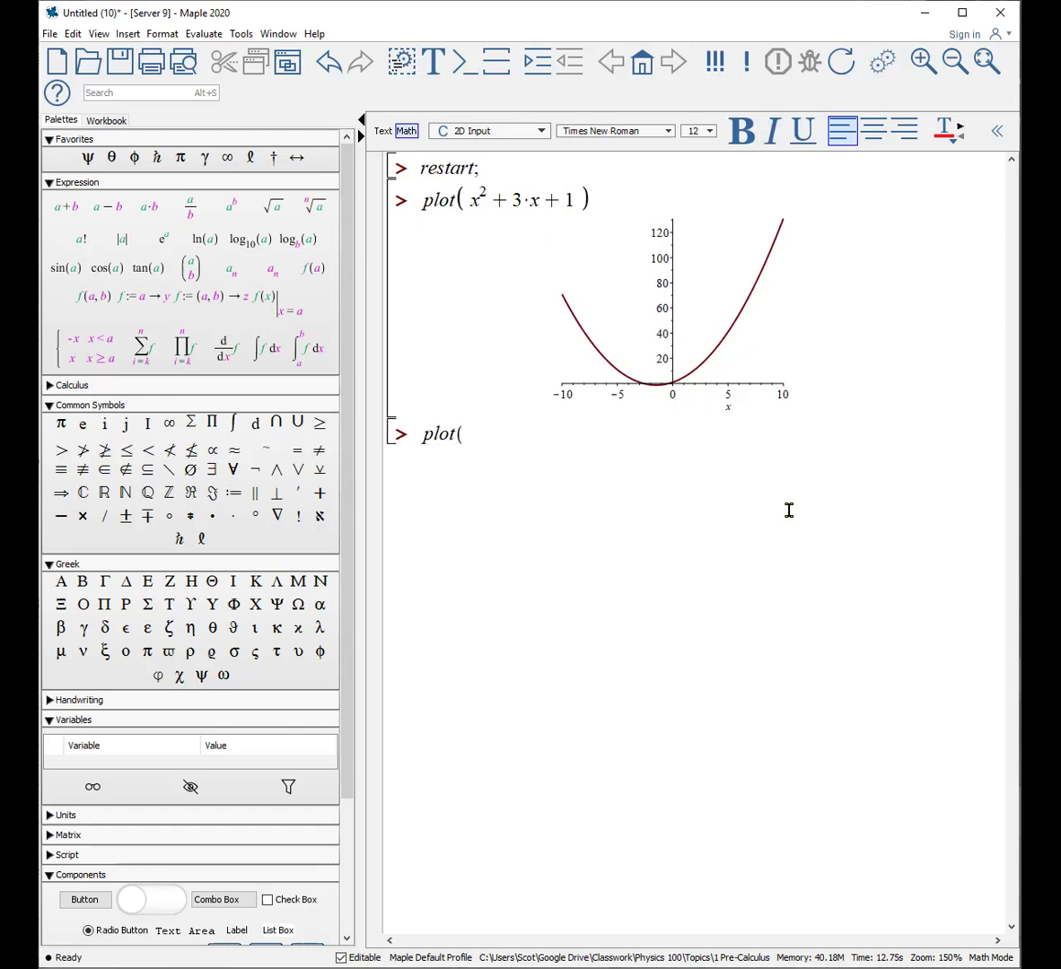
pyautogui.write('x^2')
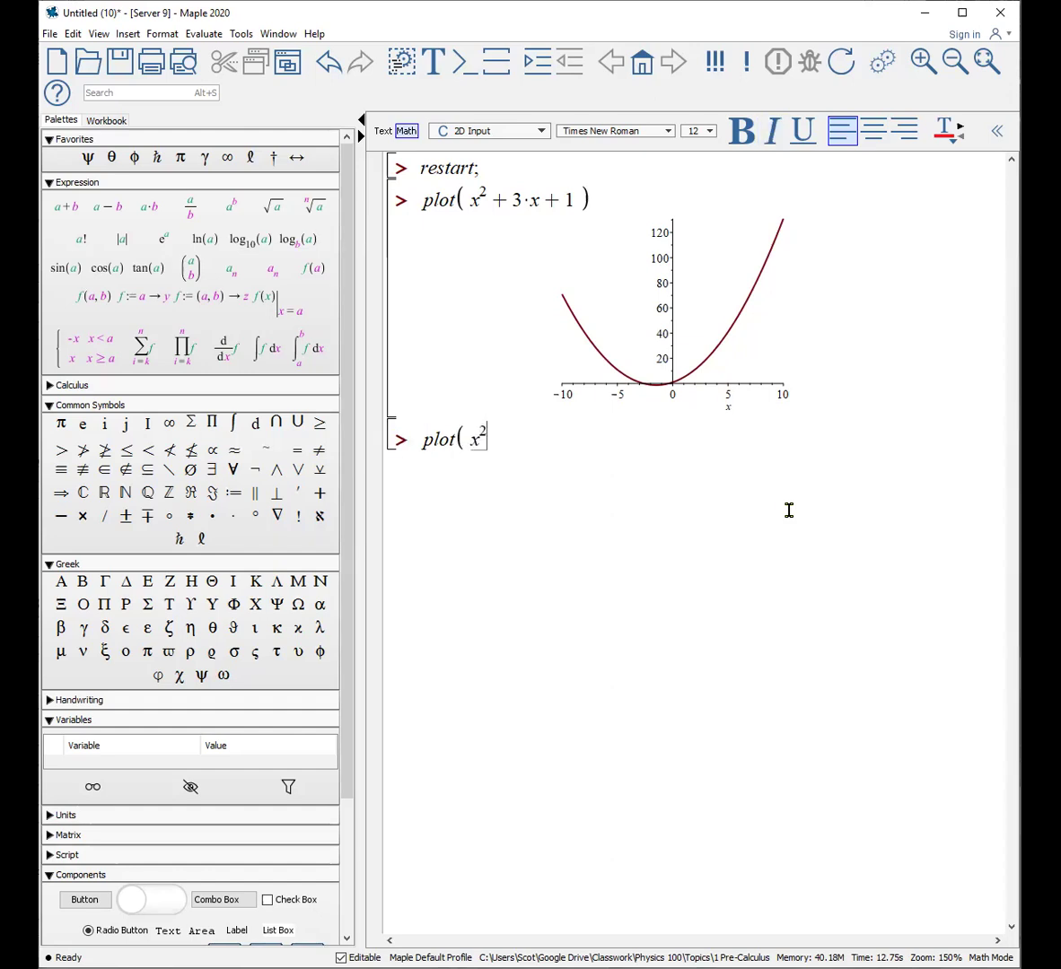
pyautogui.press('Right')
pyautogui.write('+3*x+1,x=')
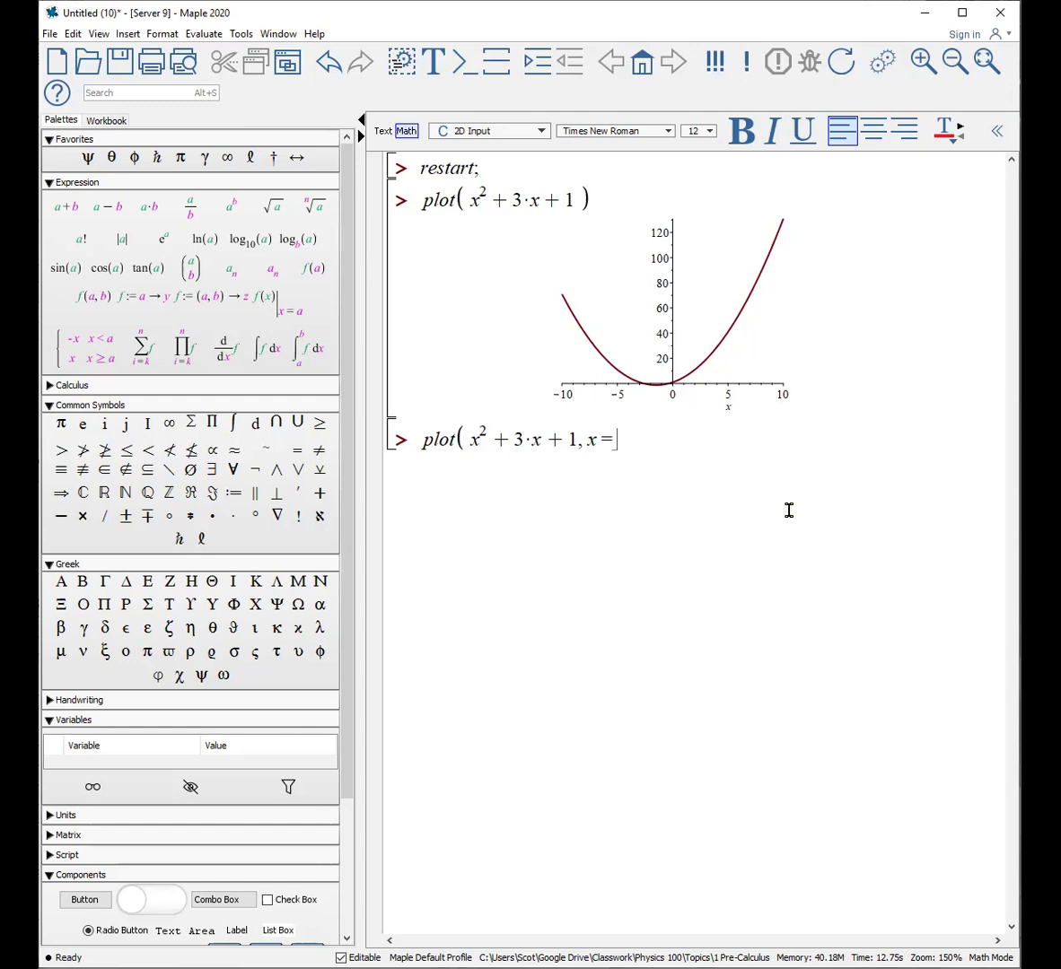
pyautogui.write('-5 ..5)')
pyautogui.press('Return')
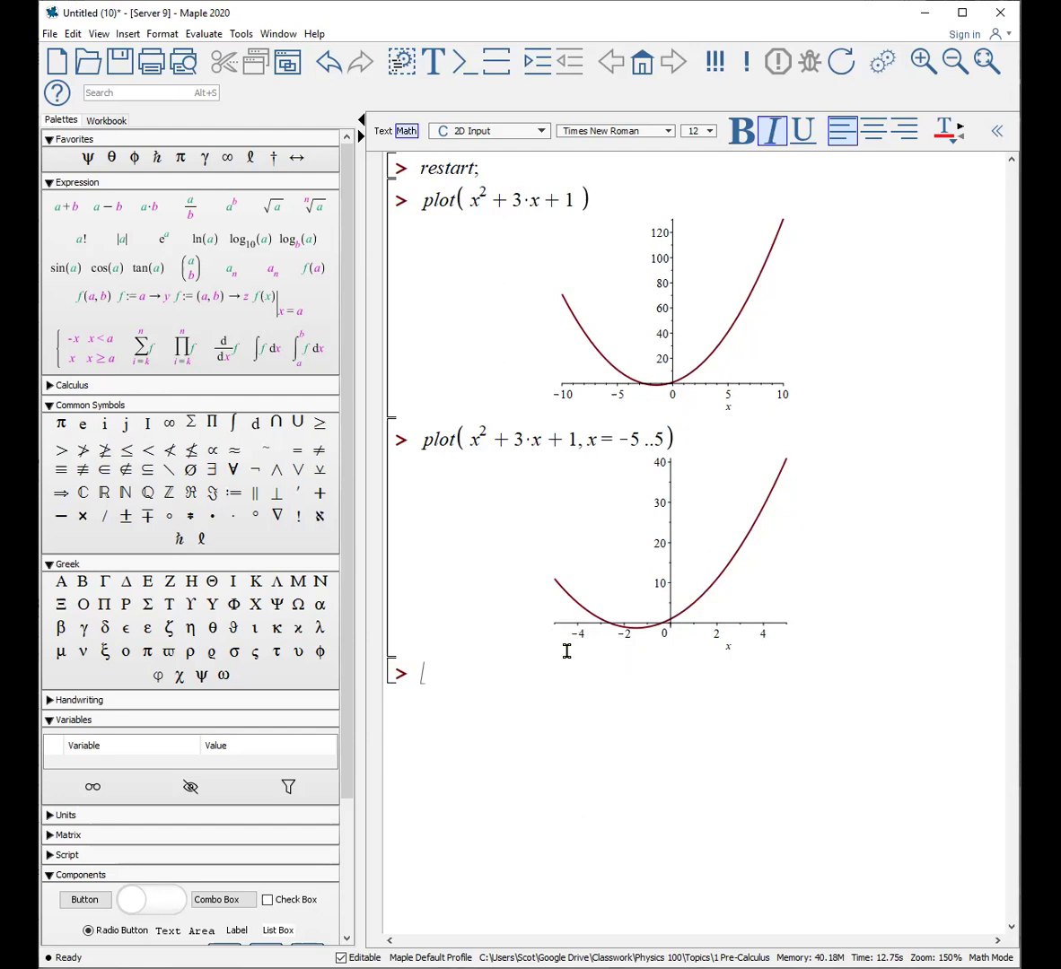
# Copy the x = -5..5 plot command and rerun it with vertical range 0..10
pyautogui.moveTo(675, 440); pyautogui.dragTo(417, 444)
pyautogui.hotkey('ctrl', 'c')
pyautogui.click(433, 674)
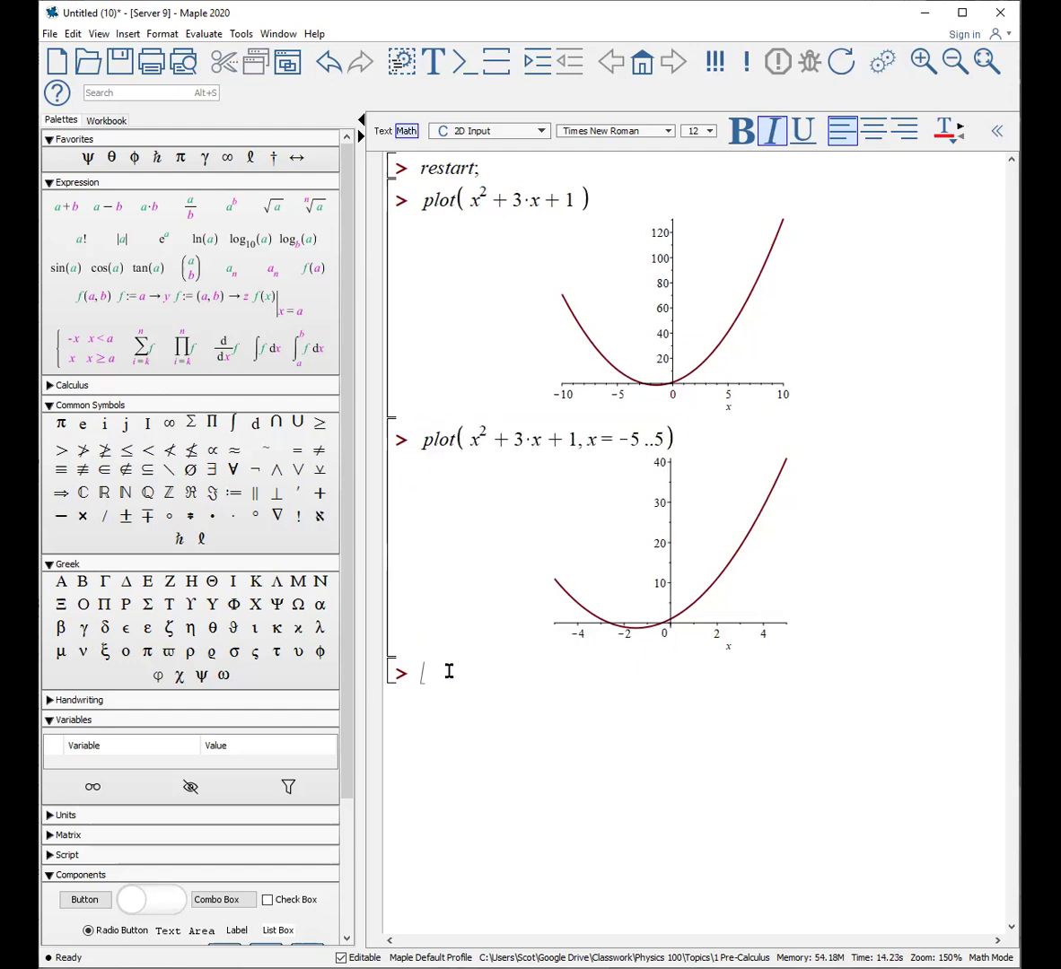
pyautogui.hotkey('ctrl', 'v')
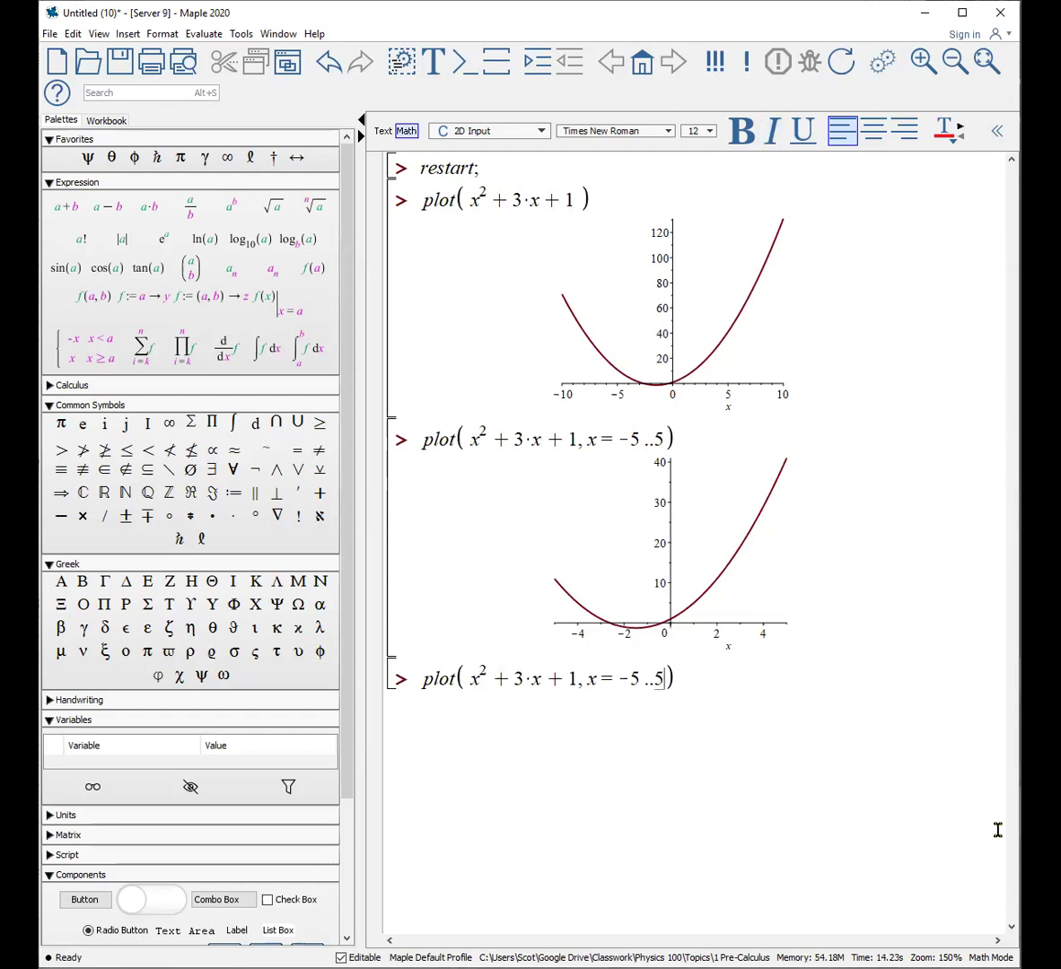
pyautogui.write(', 0 ..10')
pyautogui.press('Return')
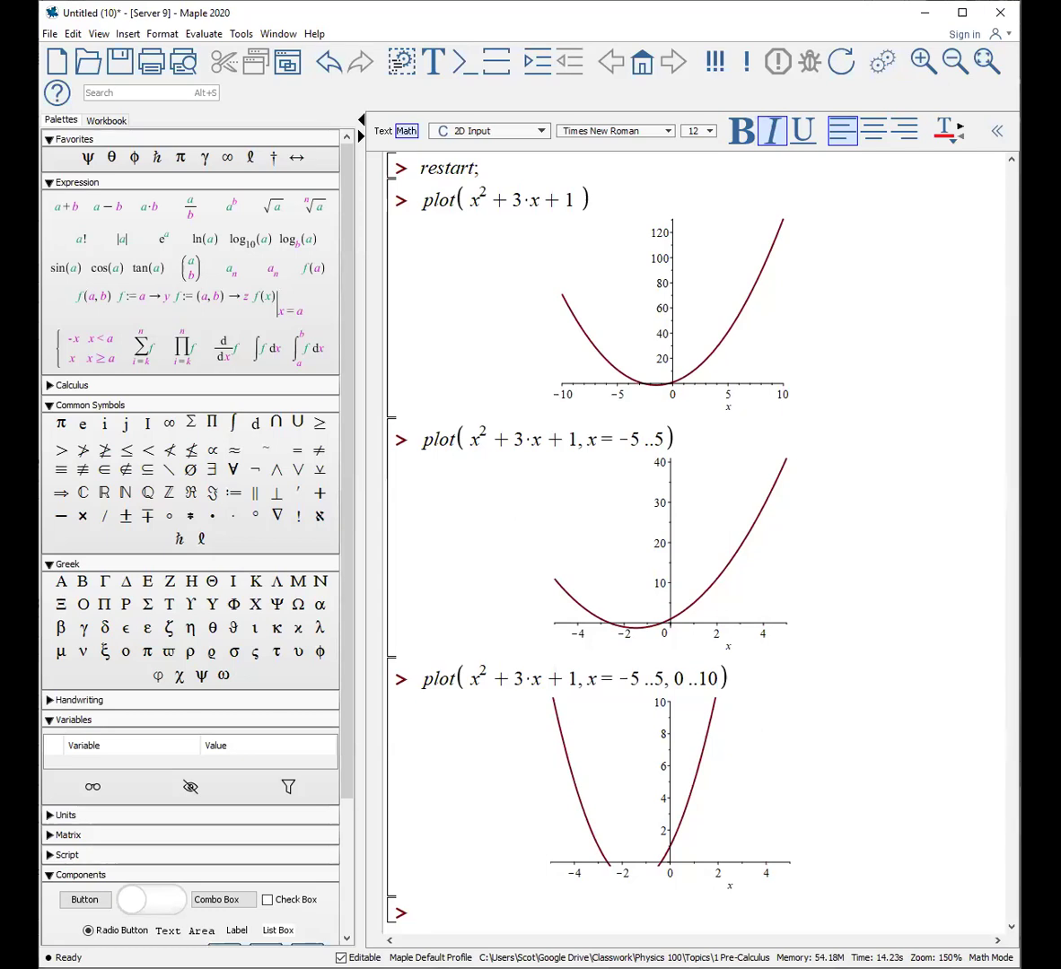
# Define f(y) := sin(y^2);
pyautogui.write('f(y')
pyautogui.write(':= sin')
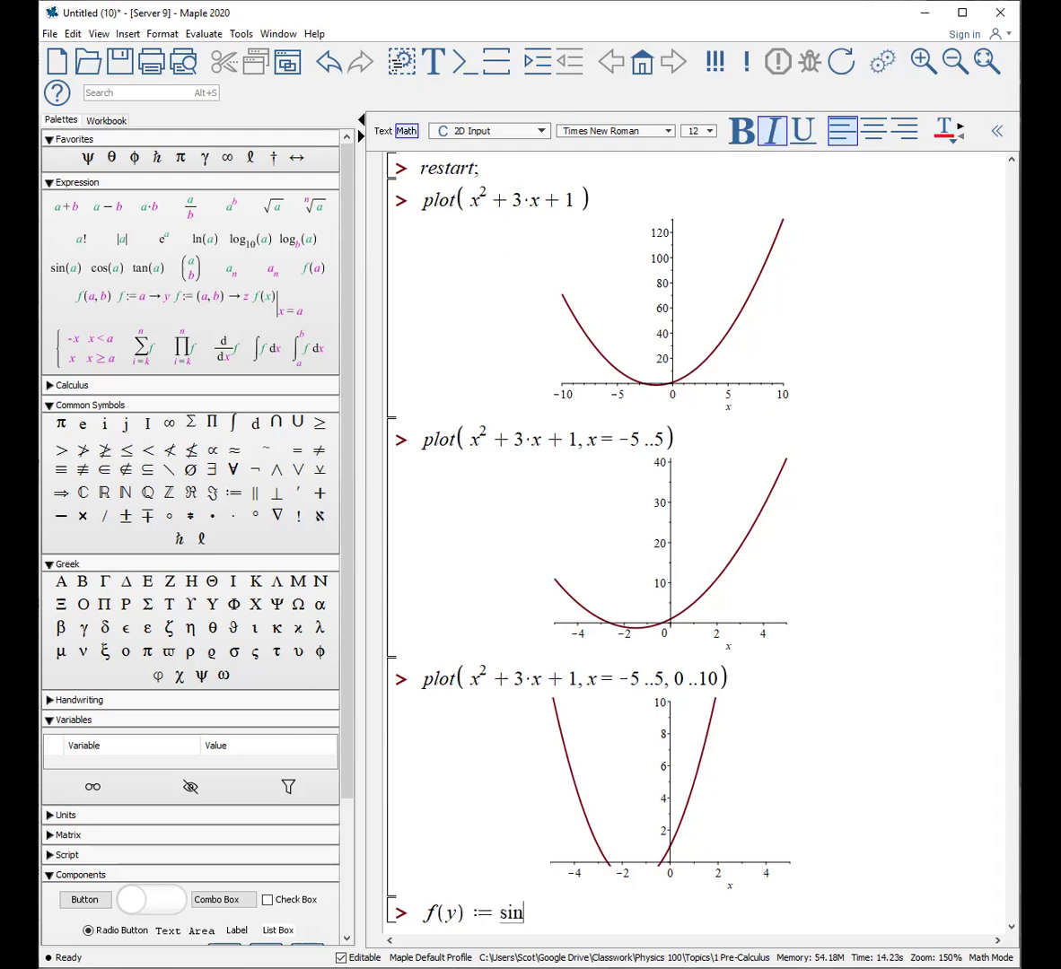
pyautogui.write('(y^2')
pyautogui.press('Right')
pyautogui.write(');')
pyautogui.press('Return')
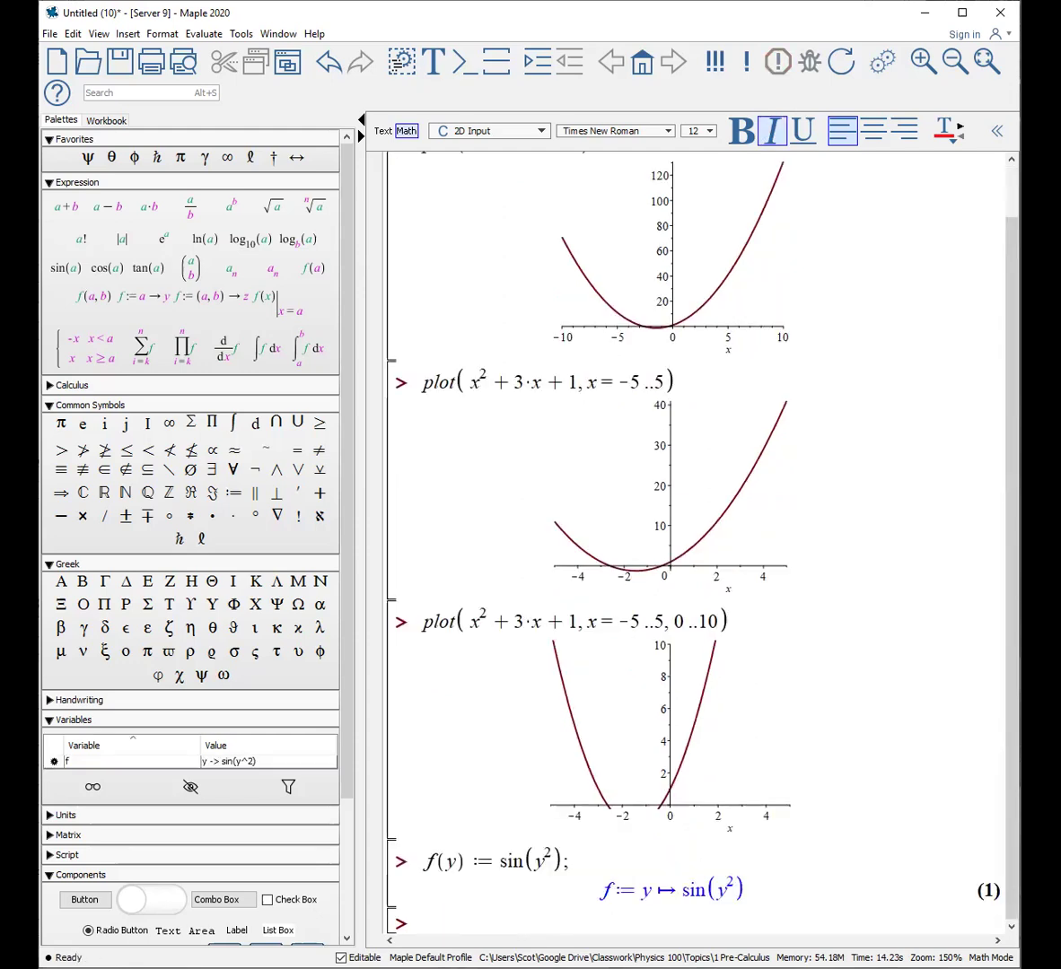
# Plot f(y) over y = 0..π with vertical range -2..2
pyautogui.write('plot( ')
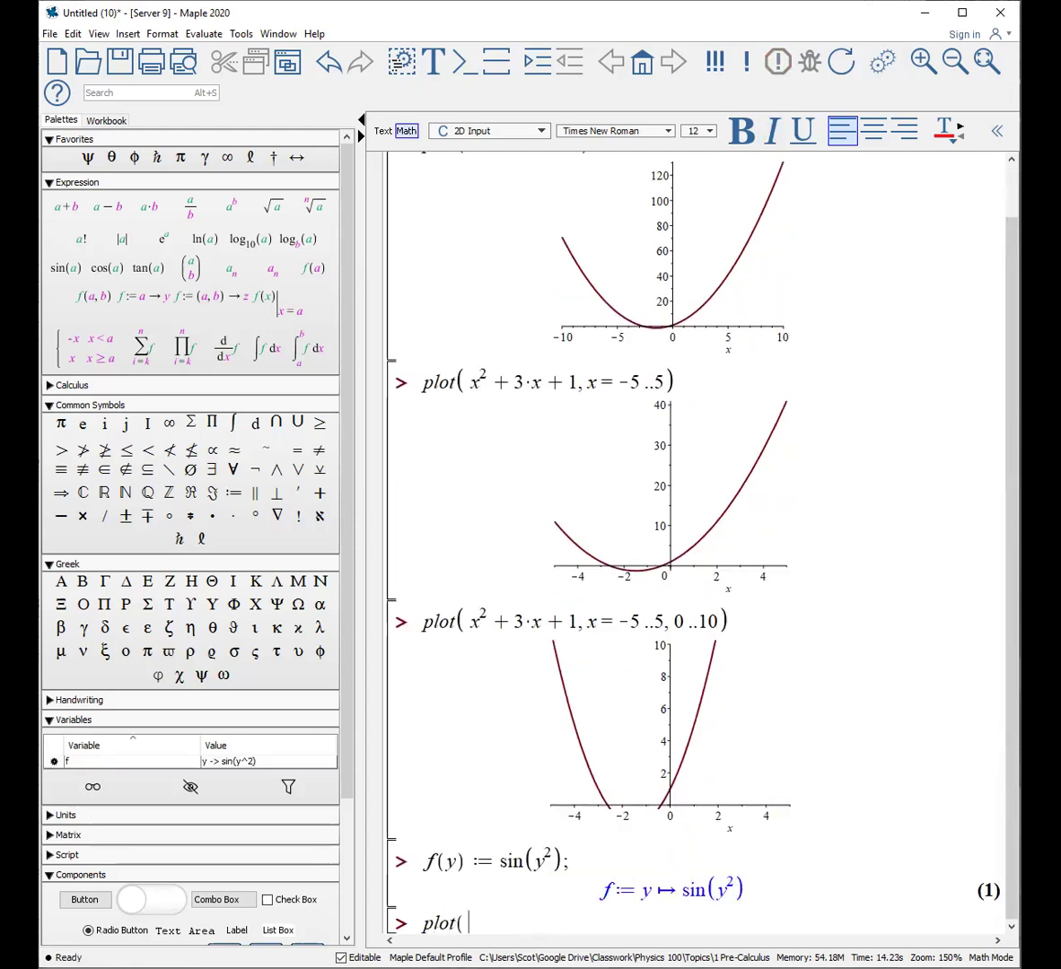
pyautogui.write('f(y), y')
pyautogui.write(' = 0 ...')
pyautogui.write('Pi')
pyautogui.press('Escape')
pyautogui.press('BackSpace')
pyautogui.press('BackSpace')
pyautogui.write('Pi')
pyautogui.press('Escape')
pyautogui.press('Return')
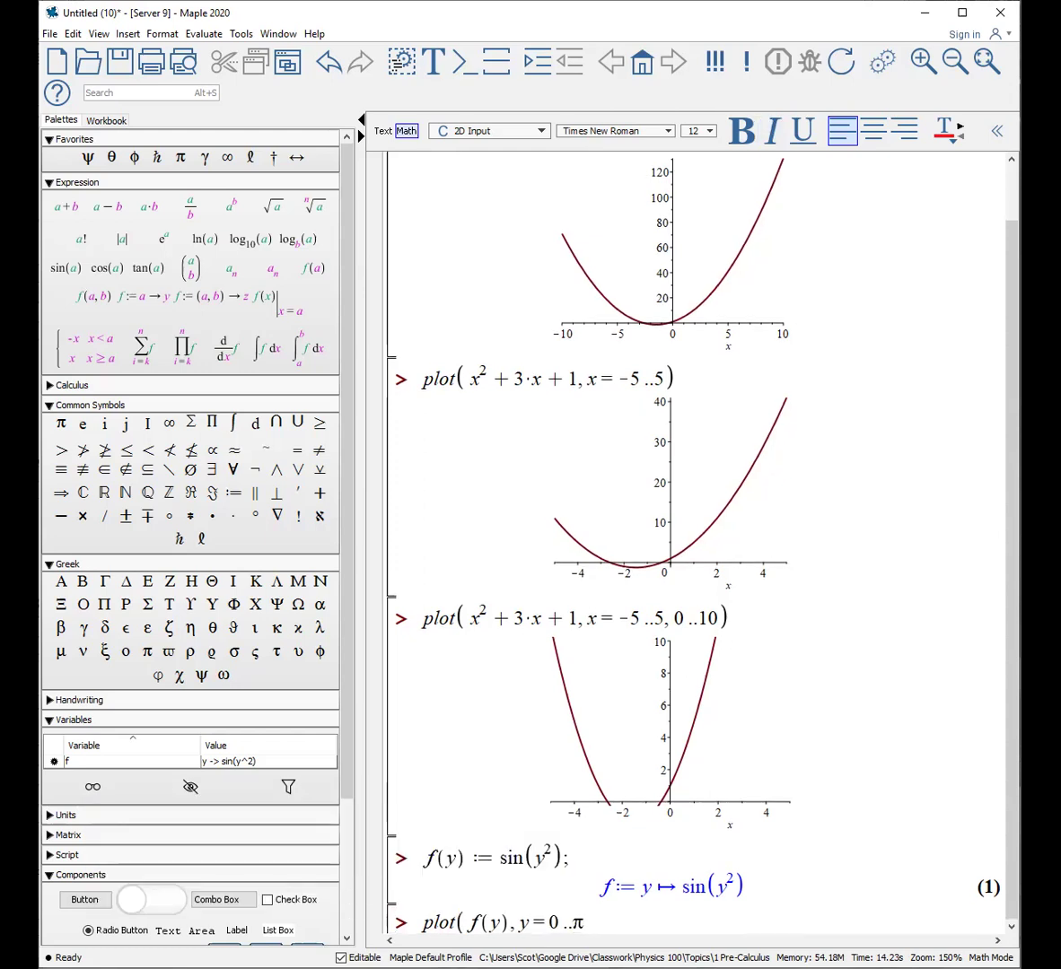
pyautogui.write(', -2..2)')
pyautogui.press('Return')
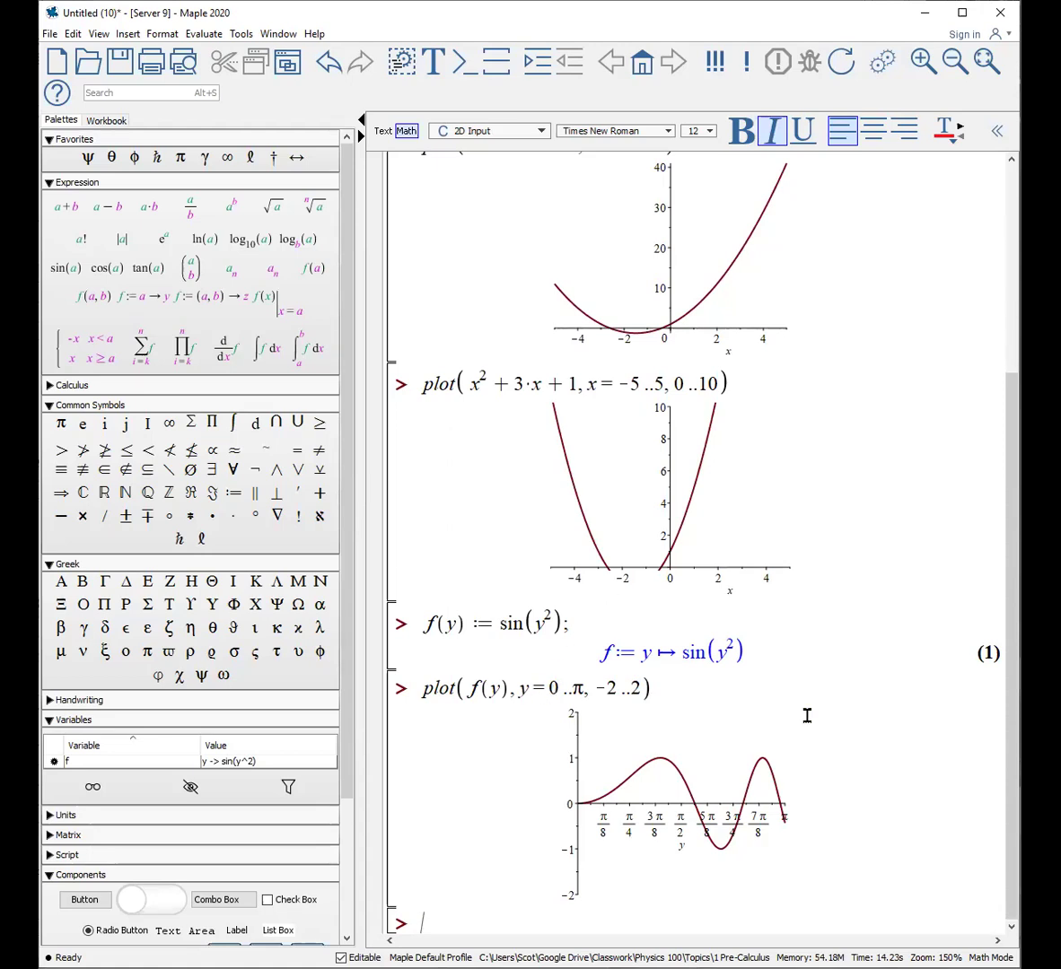
# Plot f(z) over z = -π..π with vertical range -0..4
pyautogui.write('plot( fu')
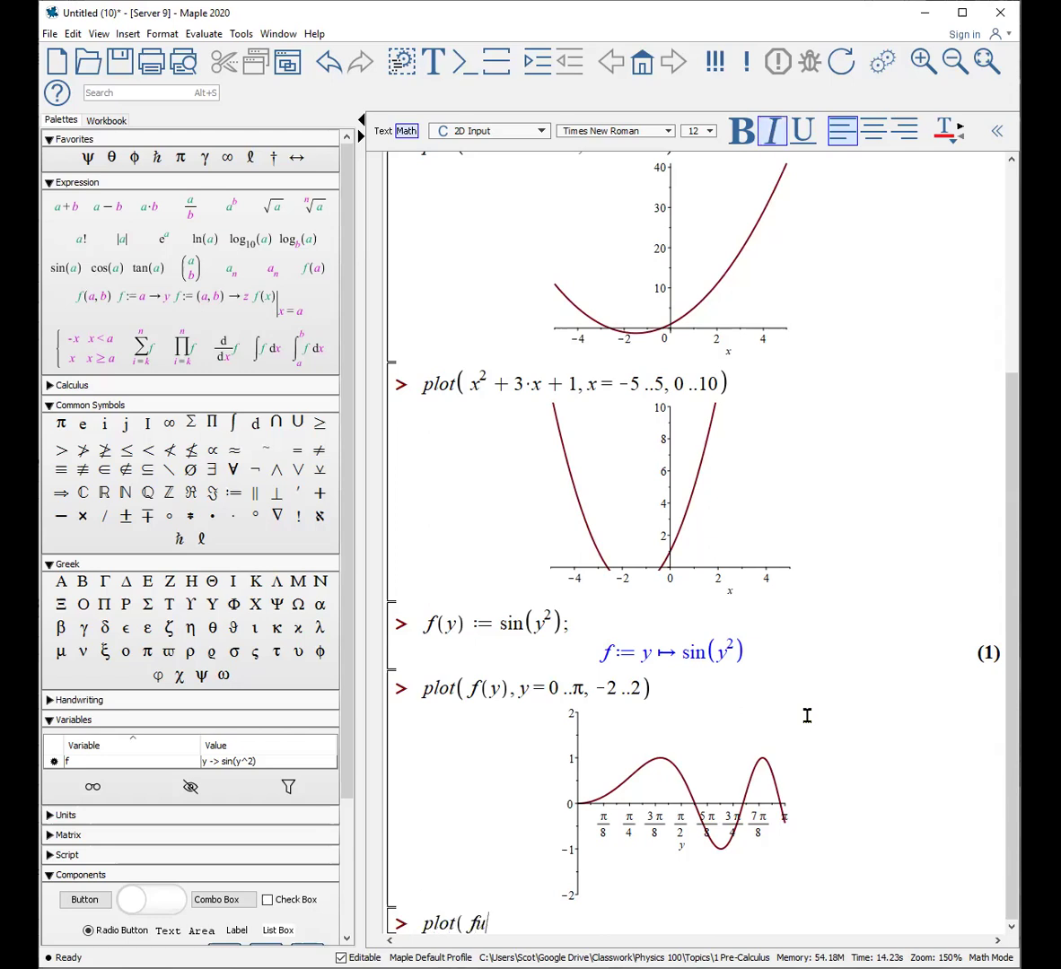
pyautogui.press('BackSpace')
pyautogui.write('(z), ')
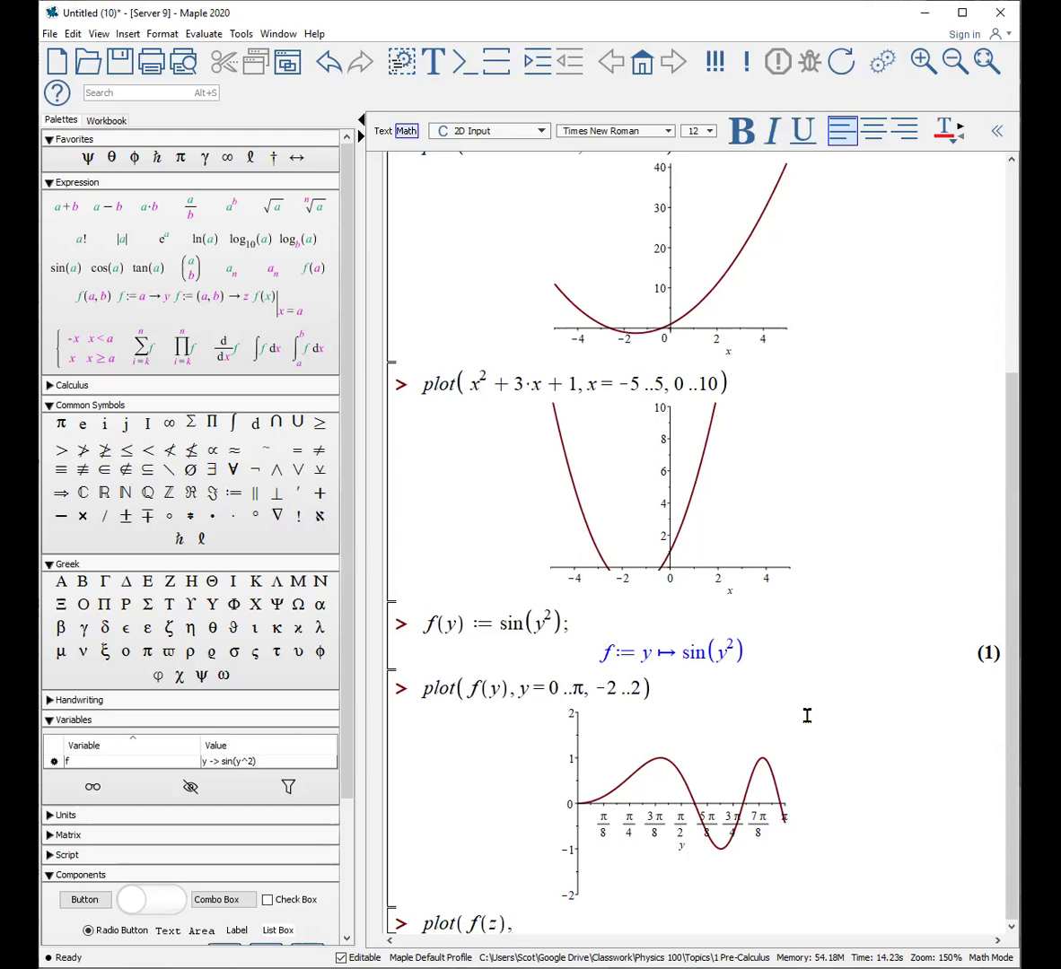
pyautogui.write('z = 0')
pyautogui.press('BackSpace')
pyautogui.write('-')
pyautogui.press('BackSpace')
pyautogui.write('-Pi')
pyautogui.hotkey('ctrl', 'space')
pyautogui.press('Return')
pyautogui.write('..Pi')
pyautogui.hotkey('ctrl', 'space')
pyautogui.press('Return')
pyautogui.write(', ')
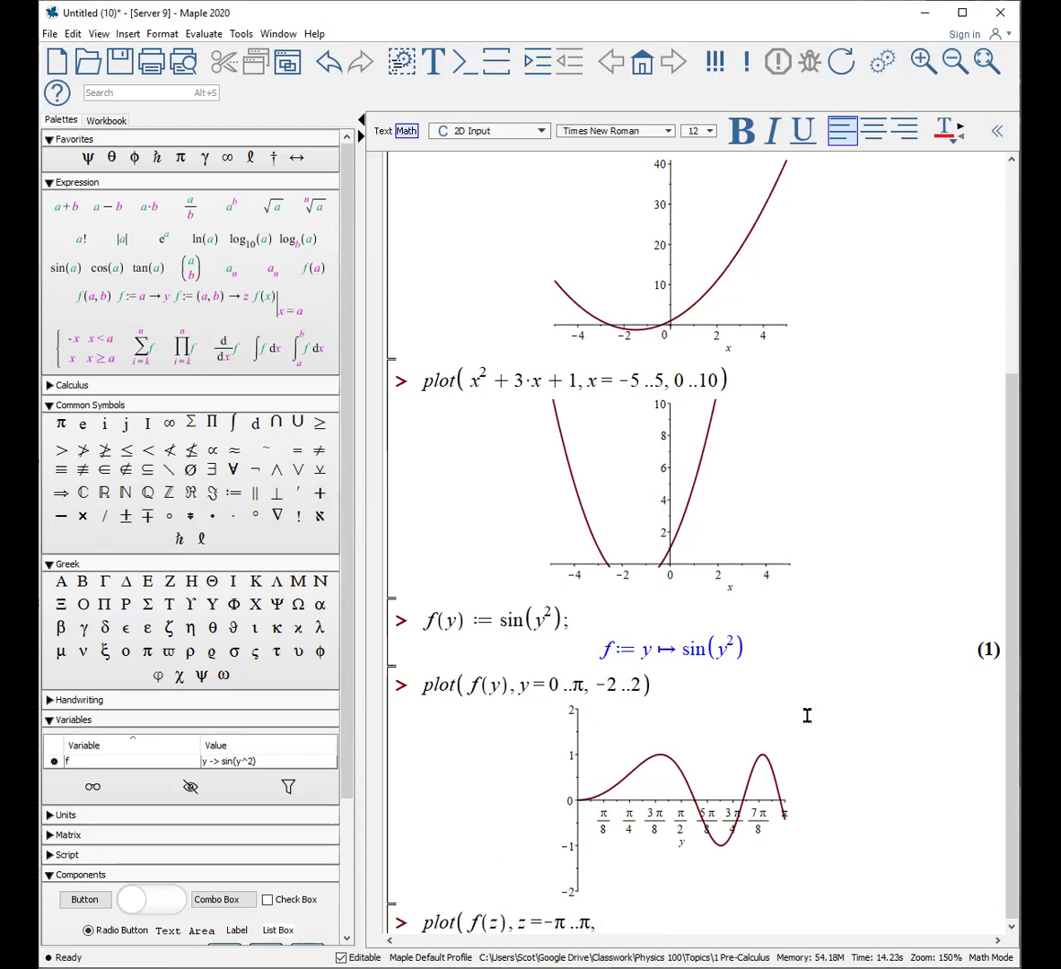
pyautogui.write('-0..4)')
pyautogui.press('Return')
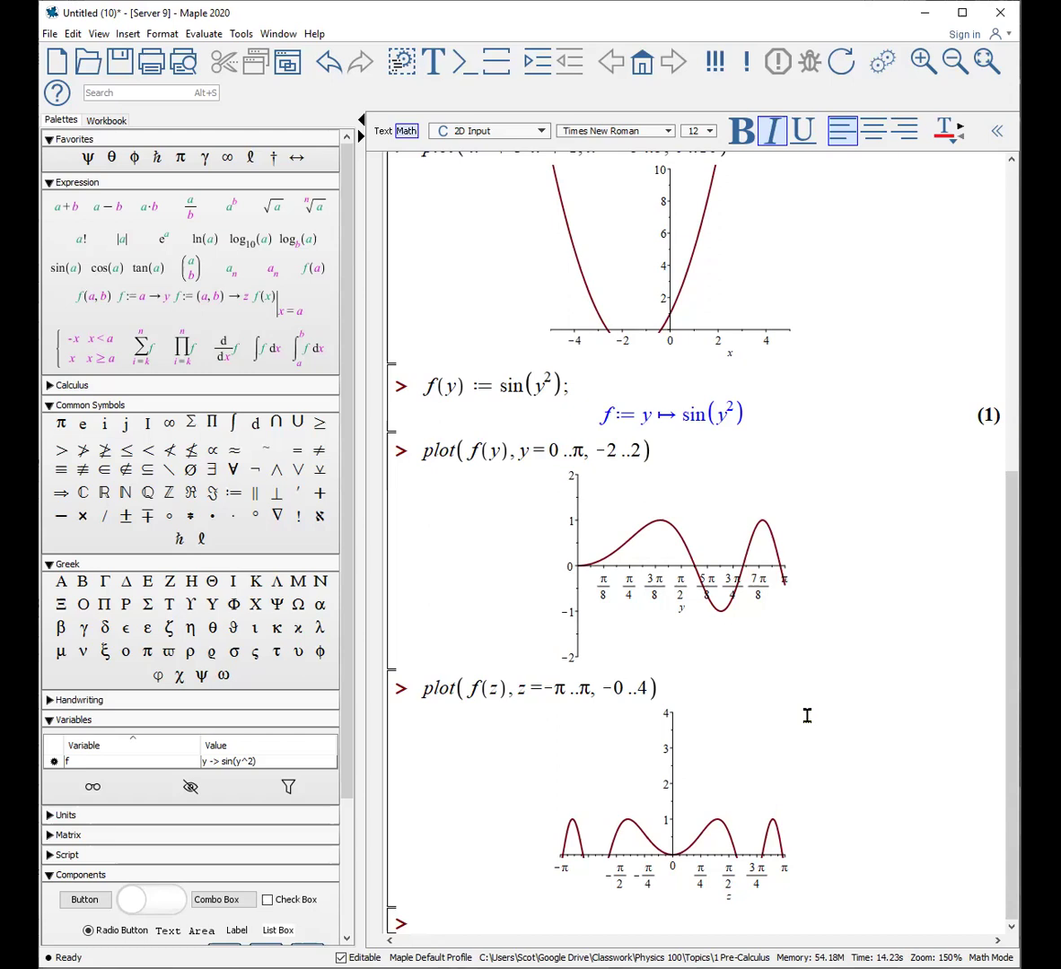
# Plot [f(x), x^2+3*x-4] together over x = -3..3
pyautogui.write('plot( [ ')
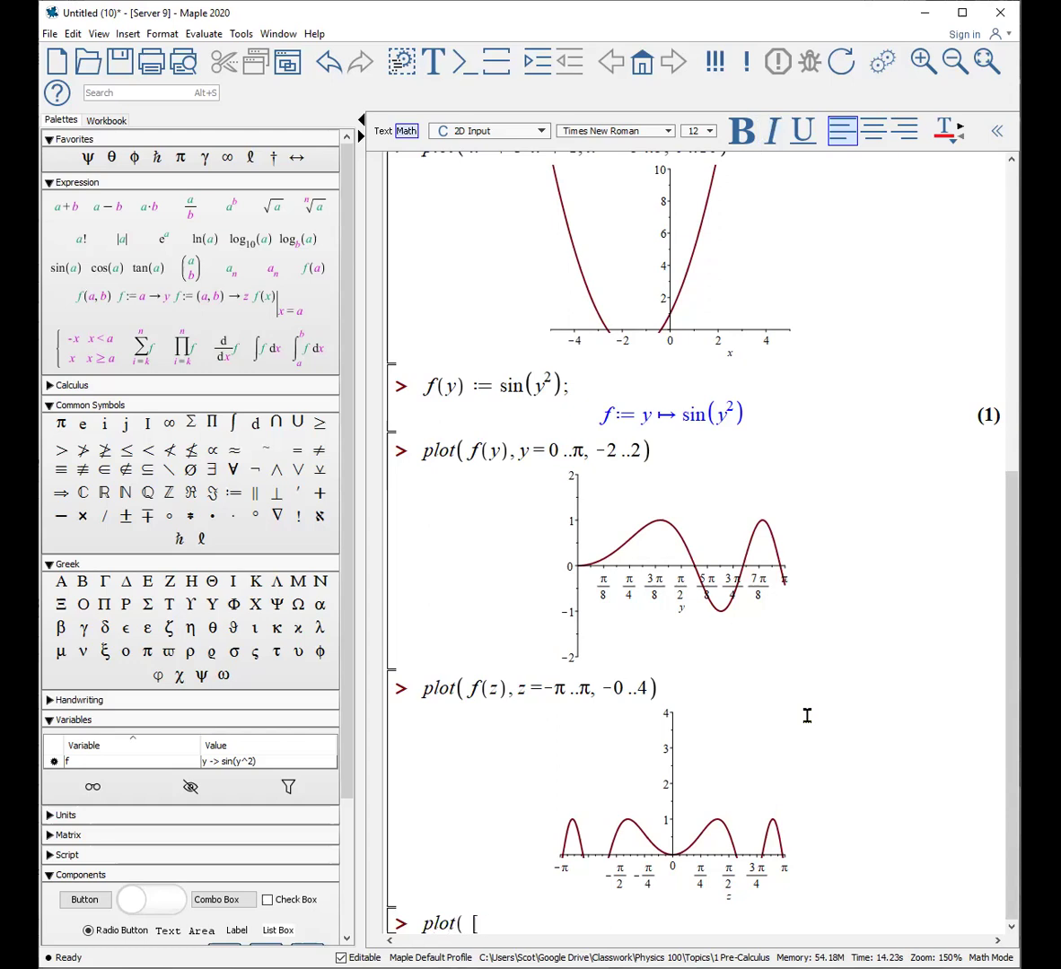
pyautogui.write('f(x),')
pyautogui.scroll(6, 807, 716)
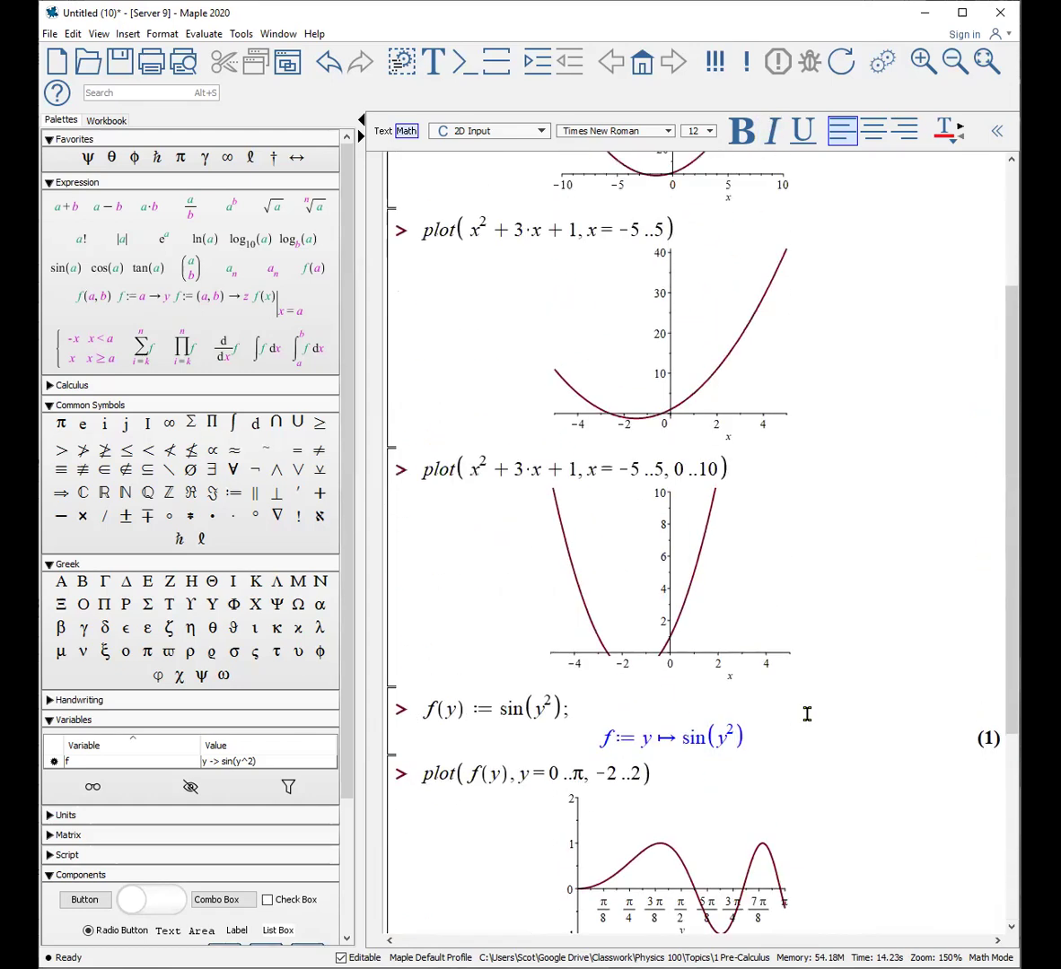
pyautogui.scroll(-6, 805, 713)
pyautogui.write('x^2')
pyautogui.press('Right')
pyautogui.write('+3*x-')
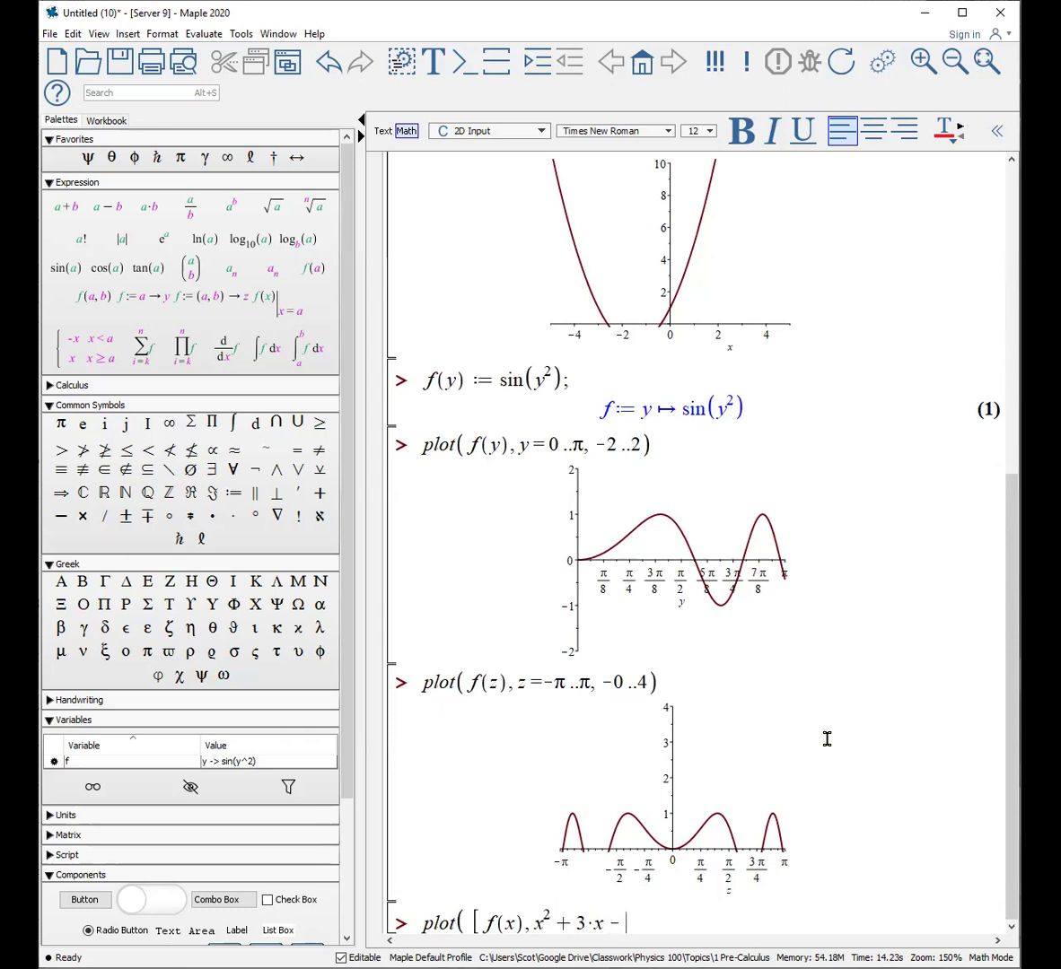
pyautogui.write('4],')
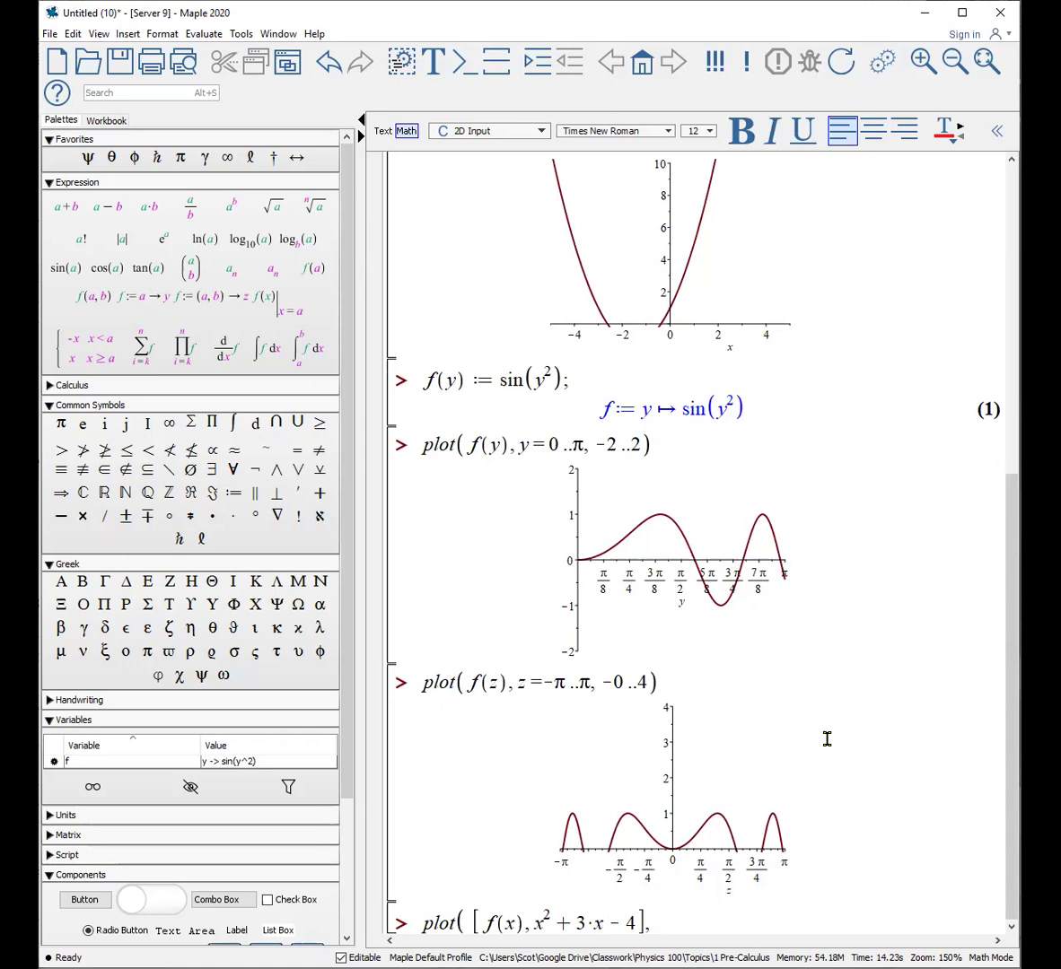
pyautogui.write('x=-3..3)')
pyautogui.press('Return')
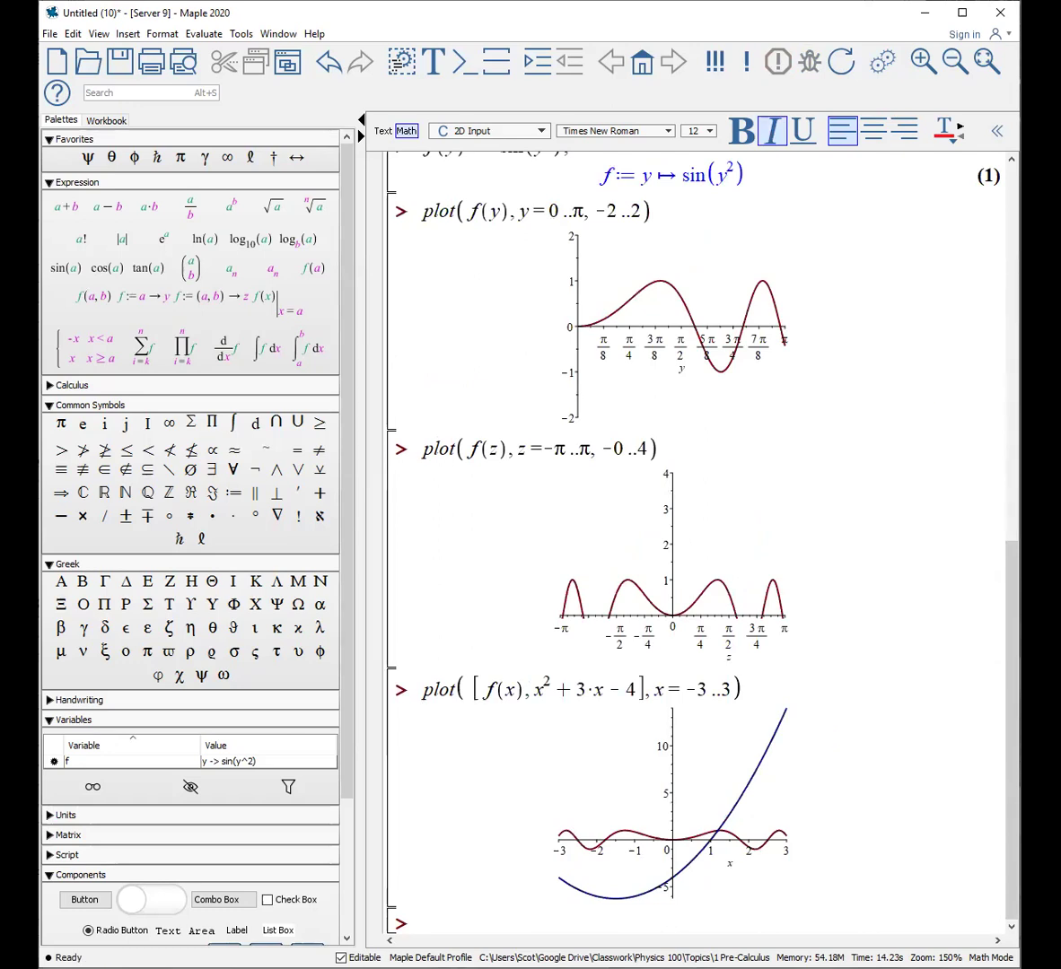
# Define f(x) := a*sin(a*x)/x^2 with output suppressed
pyautogui.press('Return')
pyautogui.press('Return')
pyautogui.press('Return')
pyautogui.press('Return')
pyautogui.press('Return')
pyautogui.press('Return')
pyautogui.press('Return')
pyautogui.press('Return')
pyautogui.press('Return')
pyautogui.press('Return')
pyautogui.press('Return')
pyautogui.press('Return')
pyautogui.press('Return')
pyautogui.press('Return')
pyautogui.press('Return')
pyautogui.press('Return')
pyautogui.press('Return')
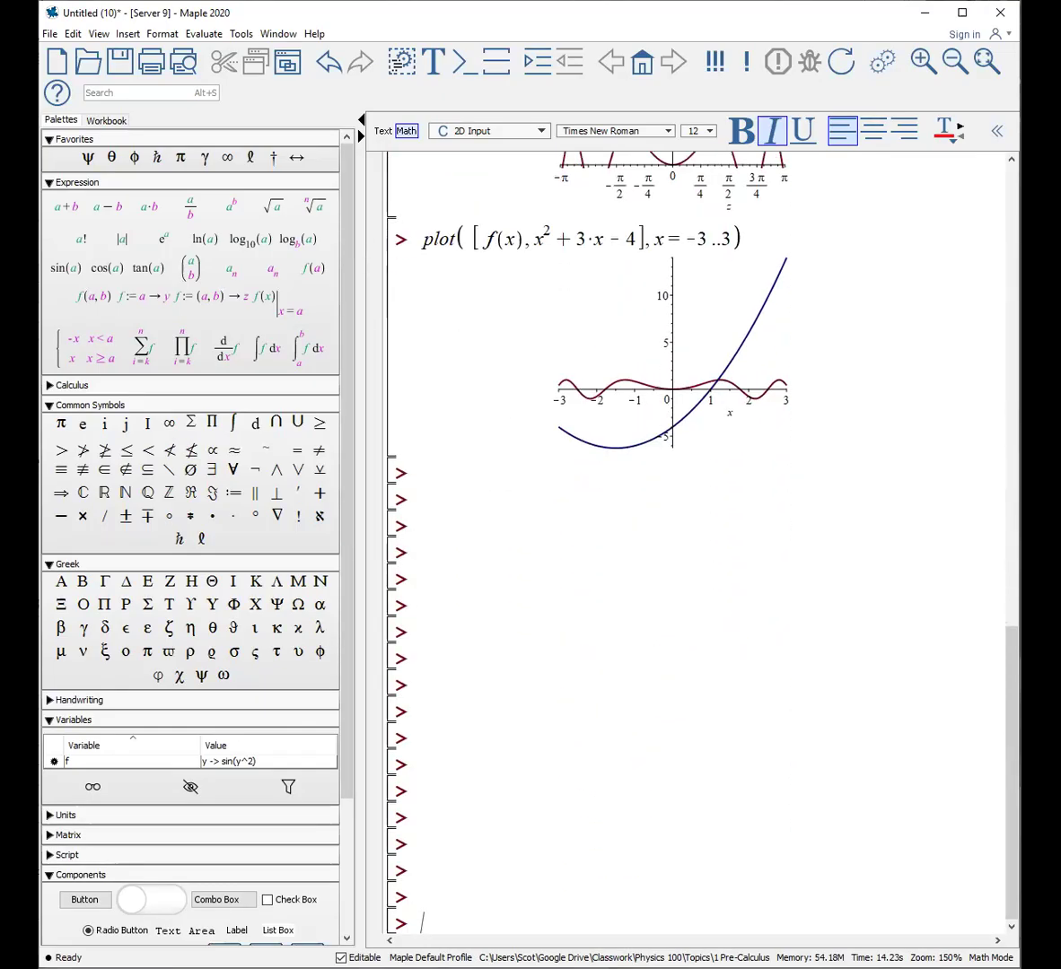
pyautogui.click(452, 476)
pyautogui.write('f(x):=a')
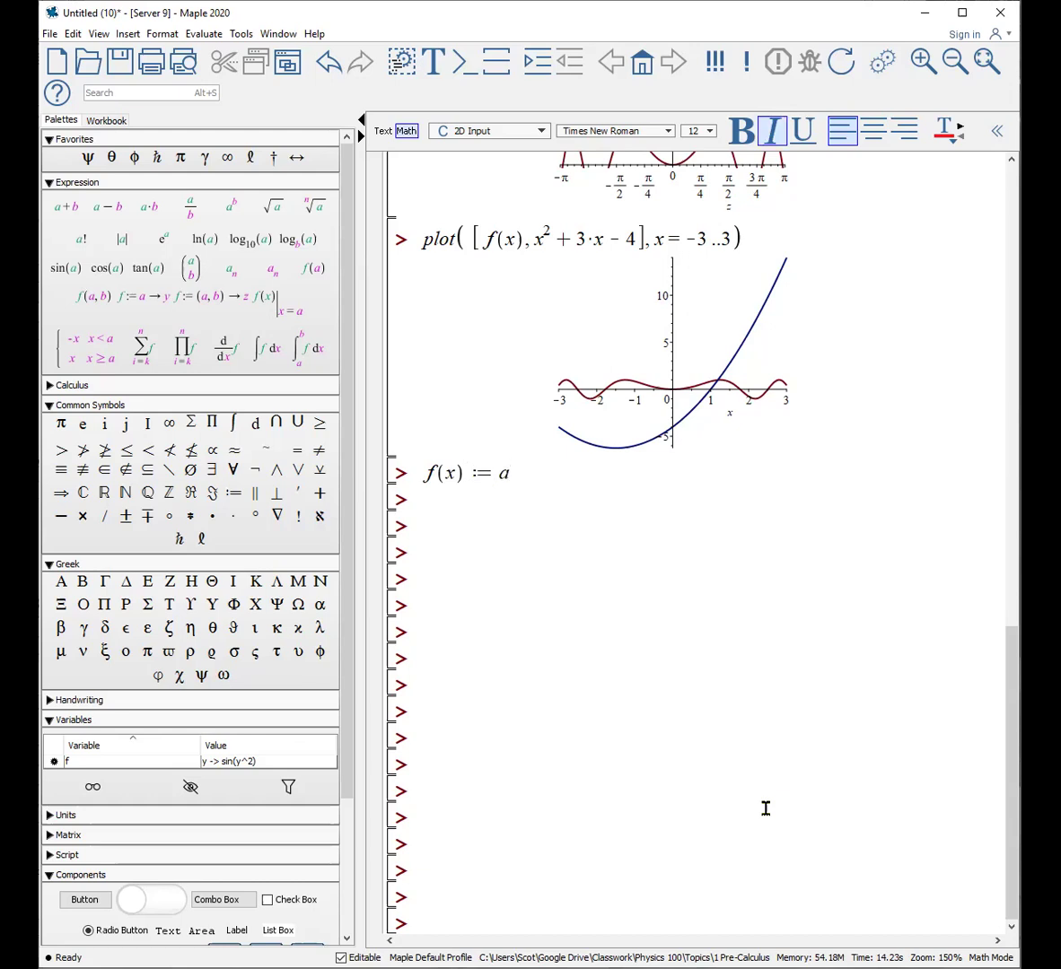
pyautogui.write('*sin(a')
pyautogui.write('*x)/')
pyautogui.write('x^2')
pyautogui.press('Right')
pyautogui.press('Right')
pyautogui.write(':')
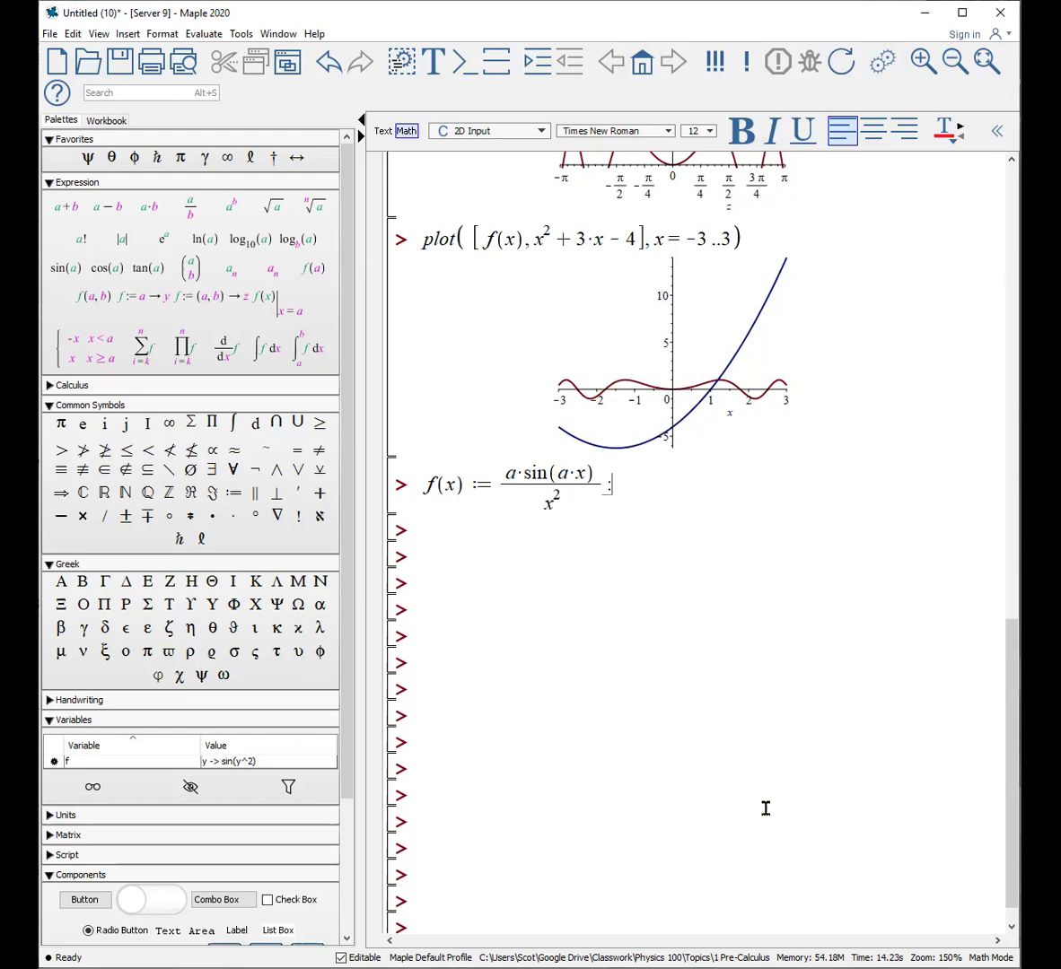
pyautogui.press('Return')
# Try plot(f(x)), which errors, then enter f_a_1 := eval(f(x), a=1) without the colon
pyautogui.write('plot(f(x))')
pyautogui.press('Return')
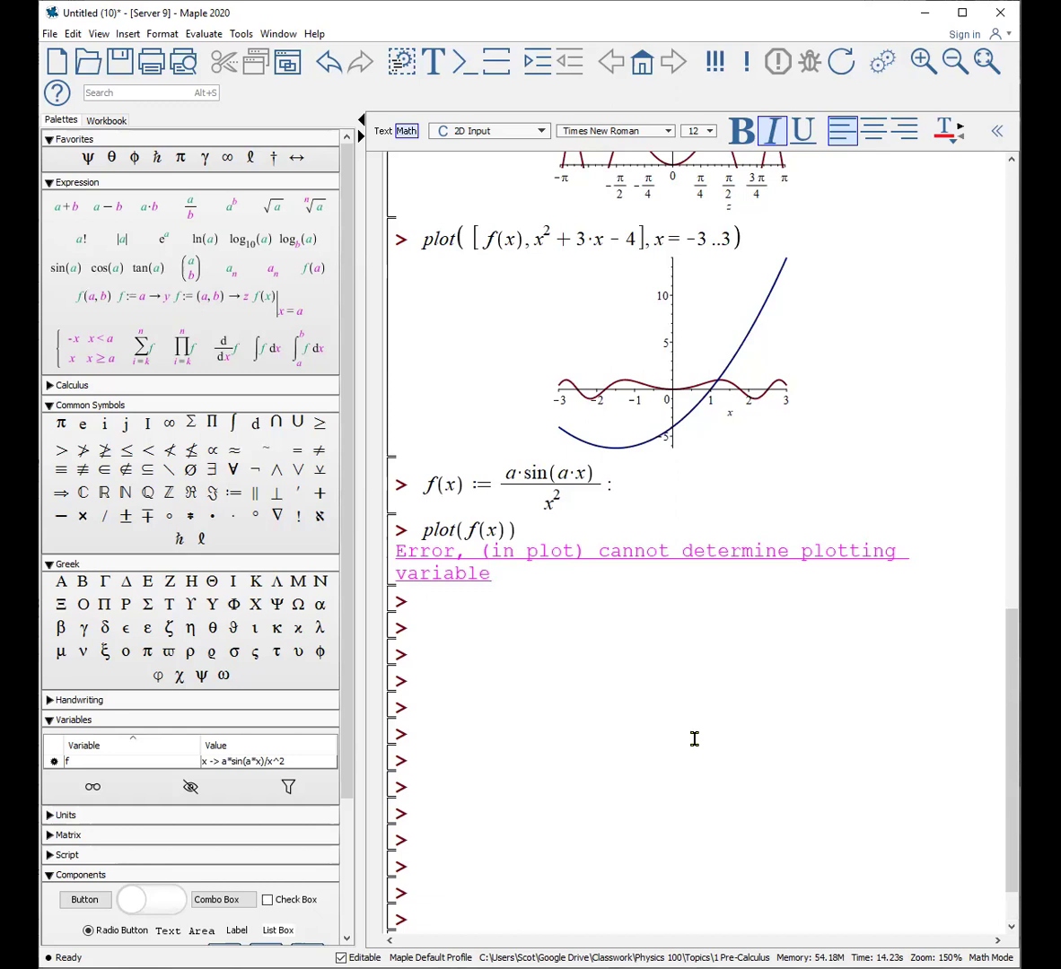
pyautogui.write('f_a_1:=eval')
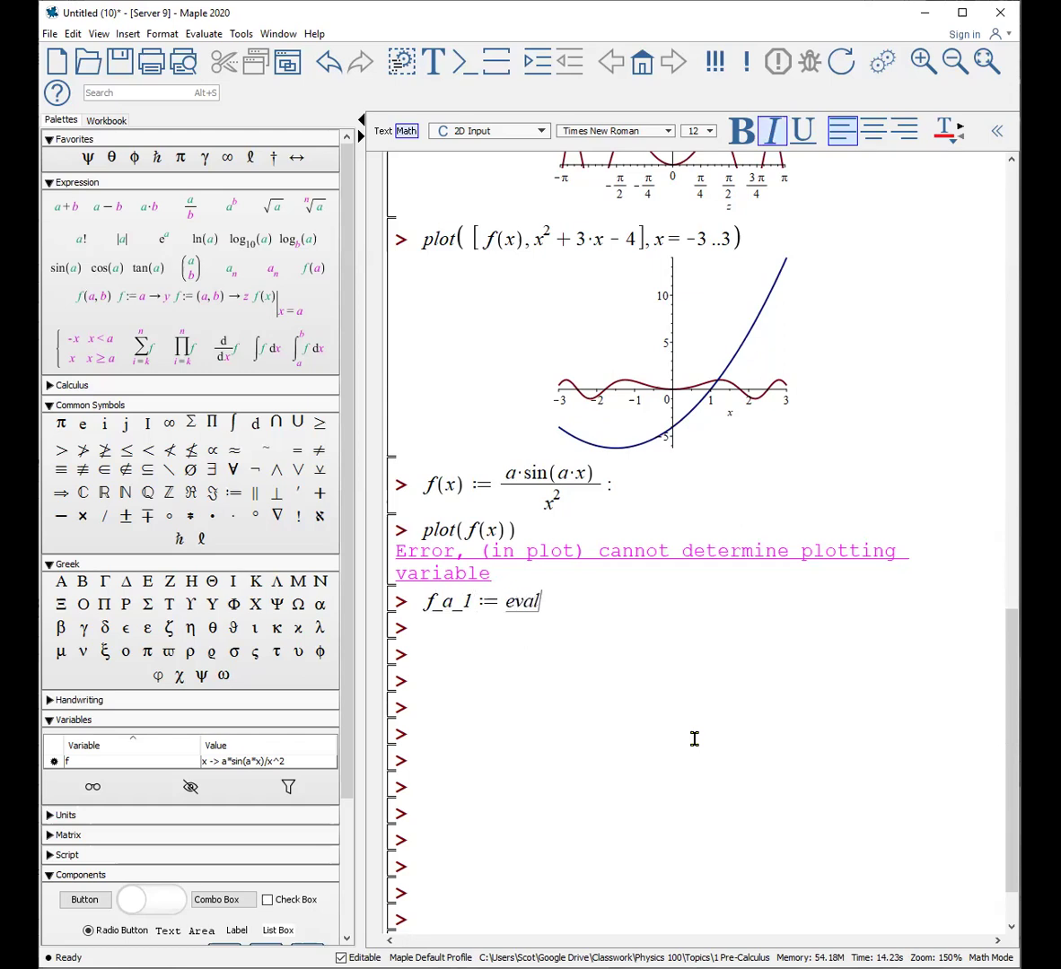
pyautogui.write('(f(x),a=1)')
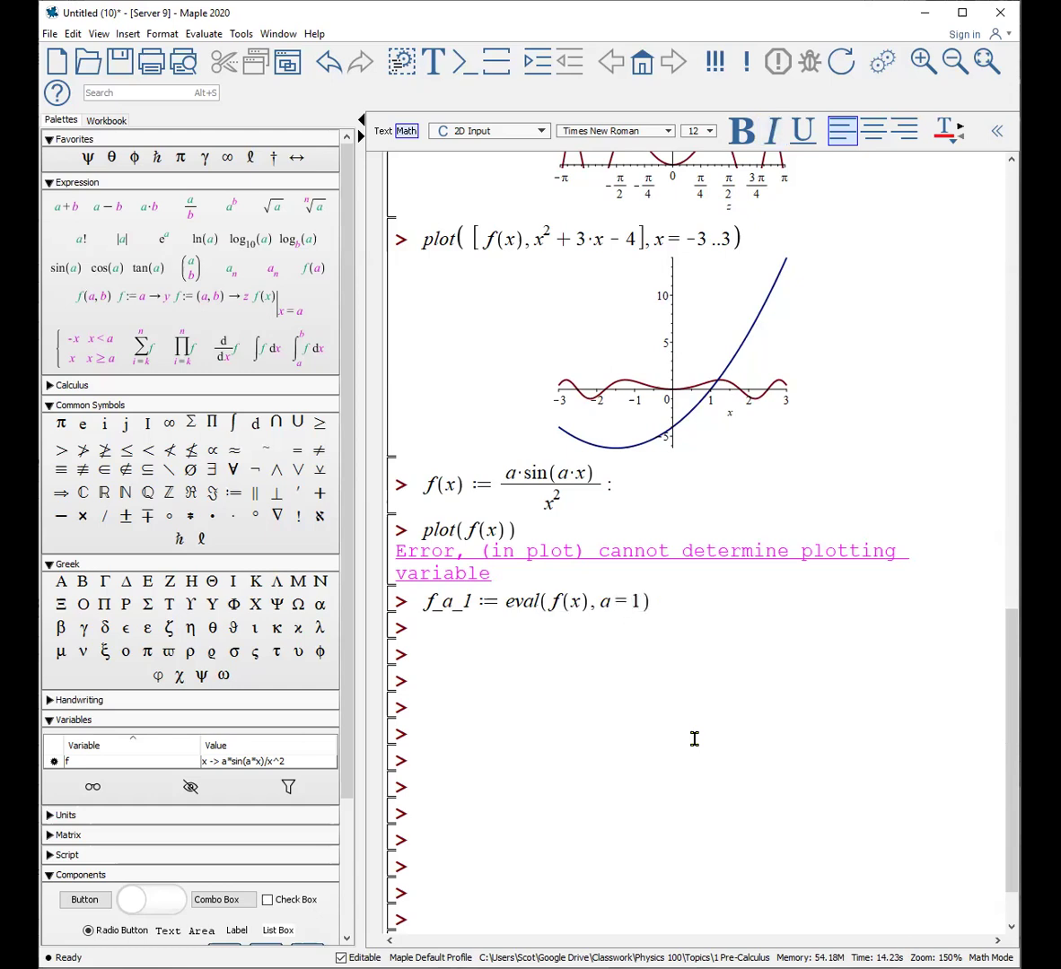
pyautogui.write(':')
pyautogui.press('BackSpace')
# Evaluate f_a_1 to sin(x)/x² and plot it over x = -1..1
pyautogui.write(';')
pyautogui.press('Return')
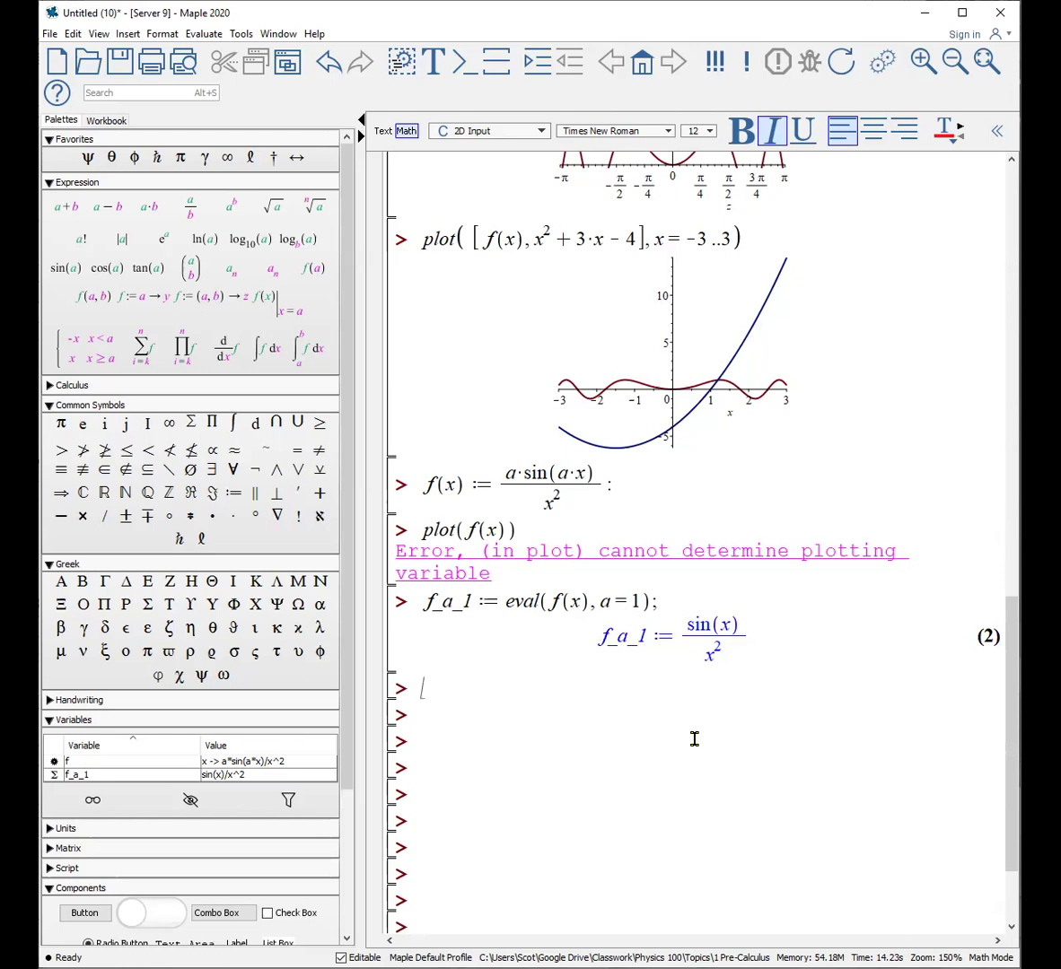
pyautogui.write('plot(f_a_1, x=')
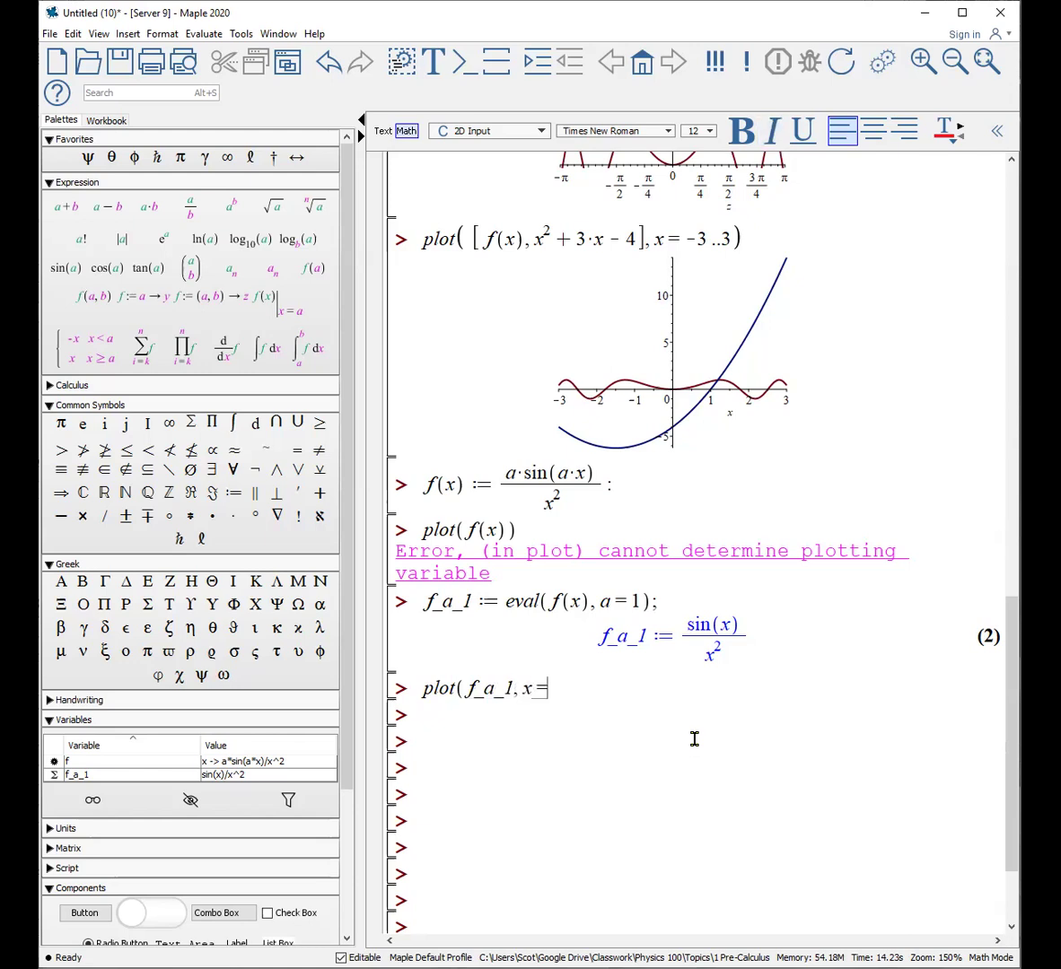
pyautogui.write('-1..1)')
pyautogui.press('Return')
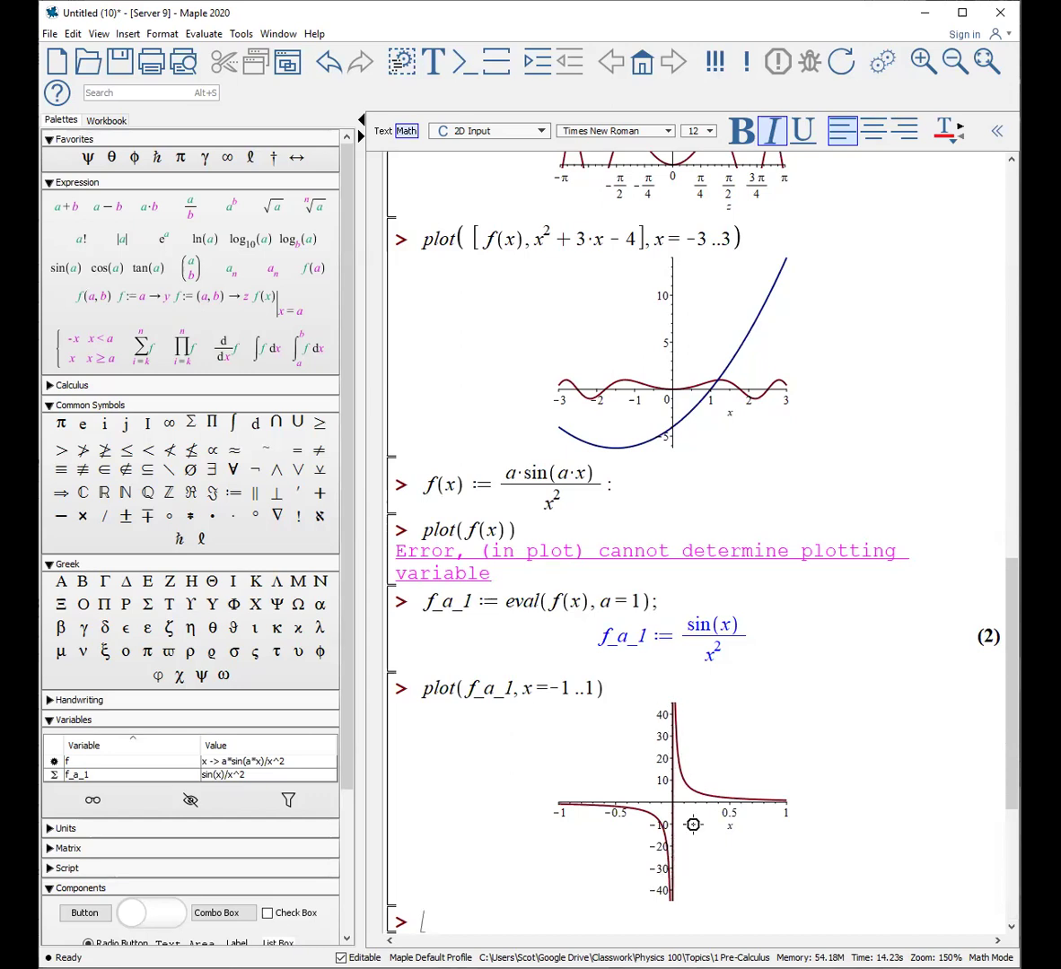
# Redraw the f_a_1 plot with discont = true, then re-add the semicolon to the eval line
pyautogui.click(626, 688)
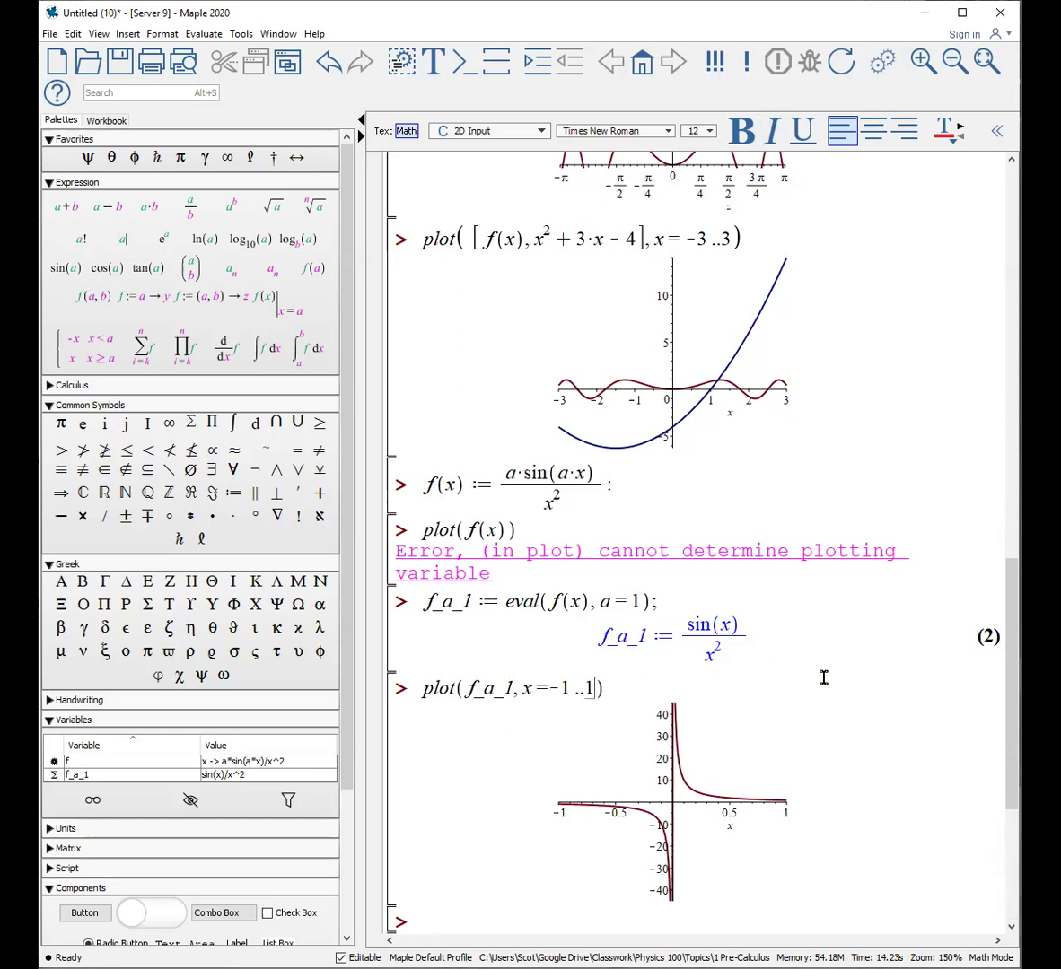
pyautogui.write(', ')
pyautogui.write('dis')
pyautogui.write('cont = tru')
pyautogui.write('e')
pyautogui.press('Return')
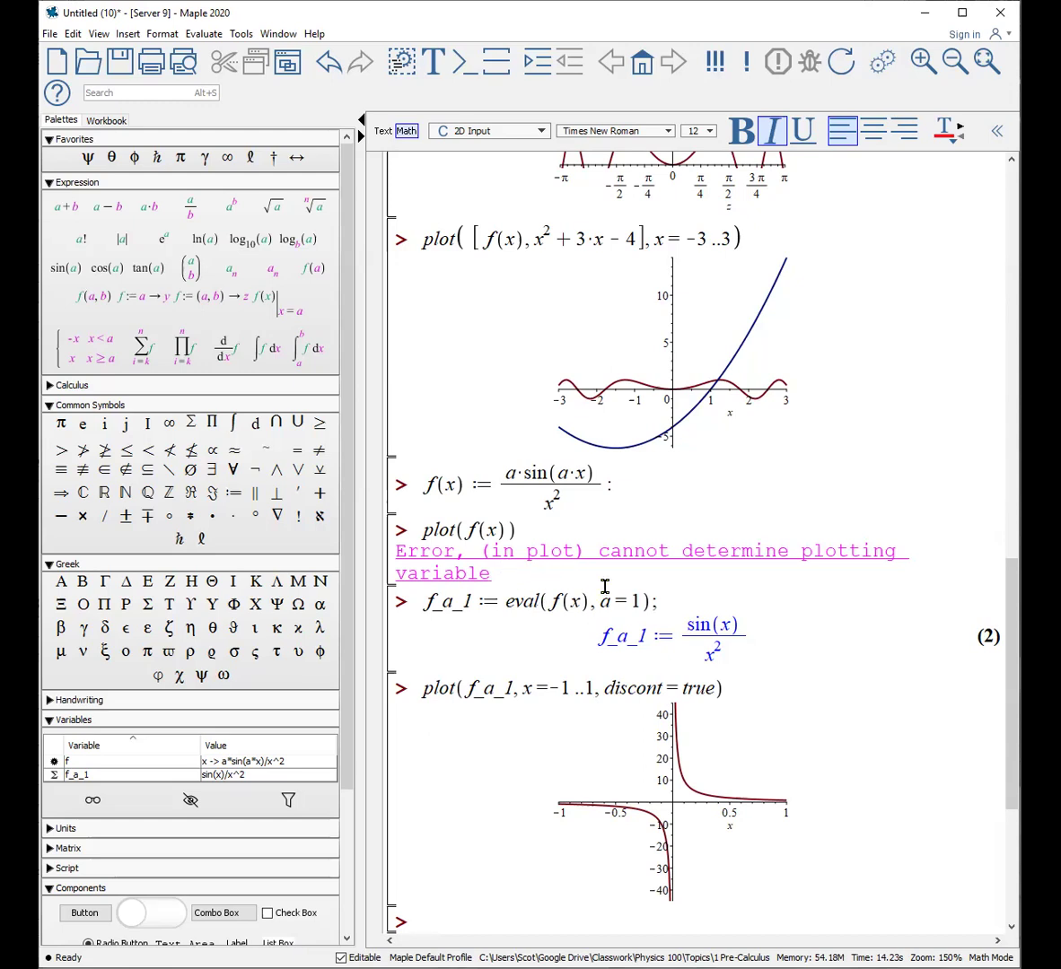
pyautogui.click(649, 602)
pyautogui.write(';')
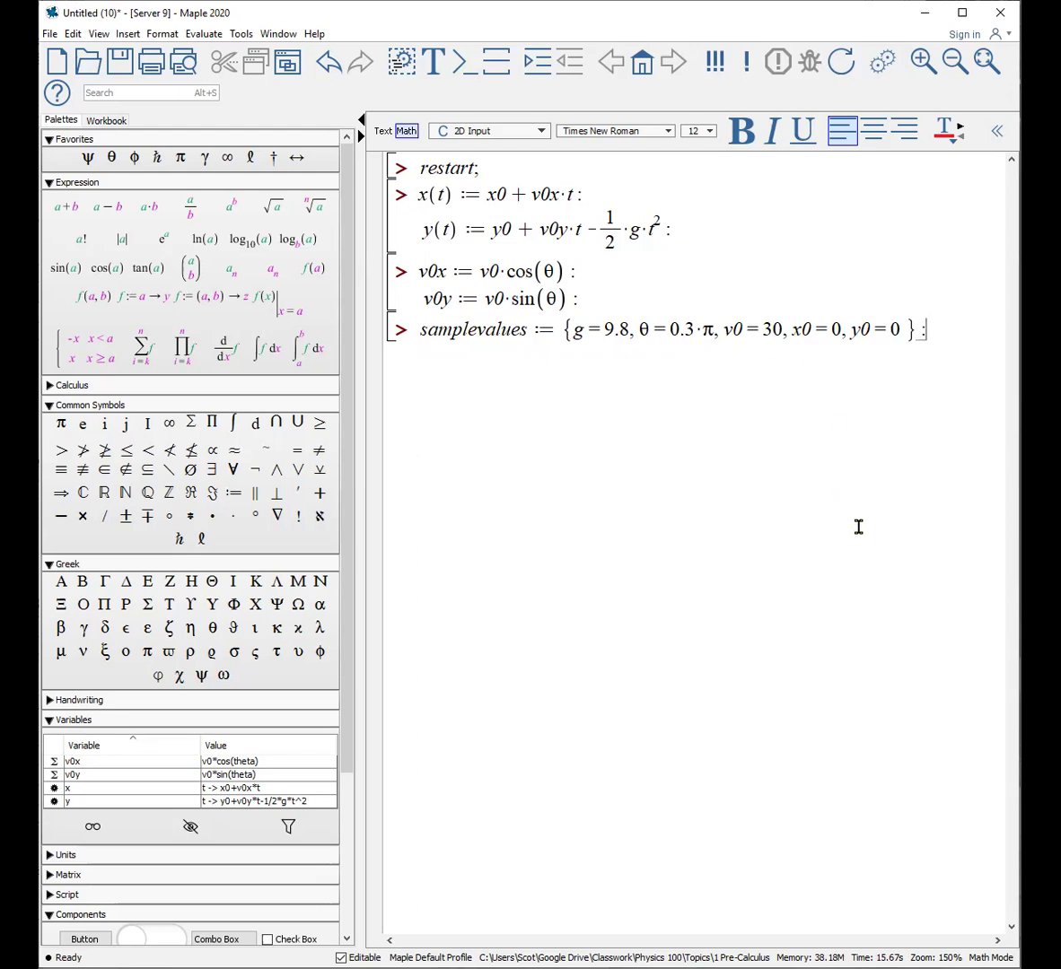
# Run samplevalues and enter xval := eval(x(t), samplevalues);
pyautogui.press('Return')
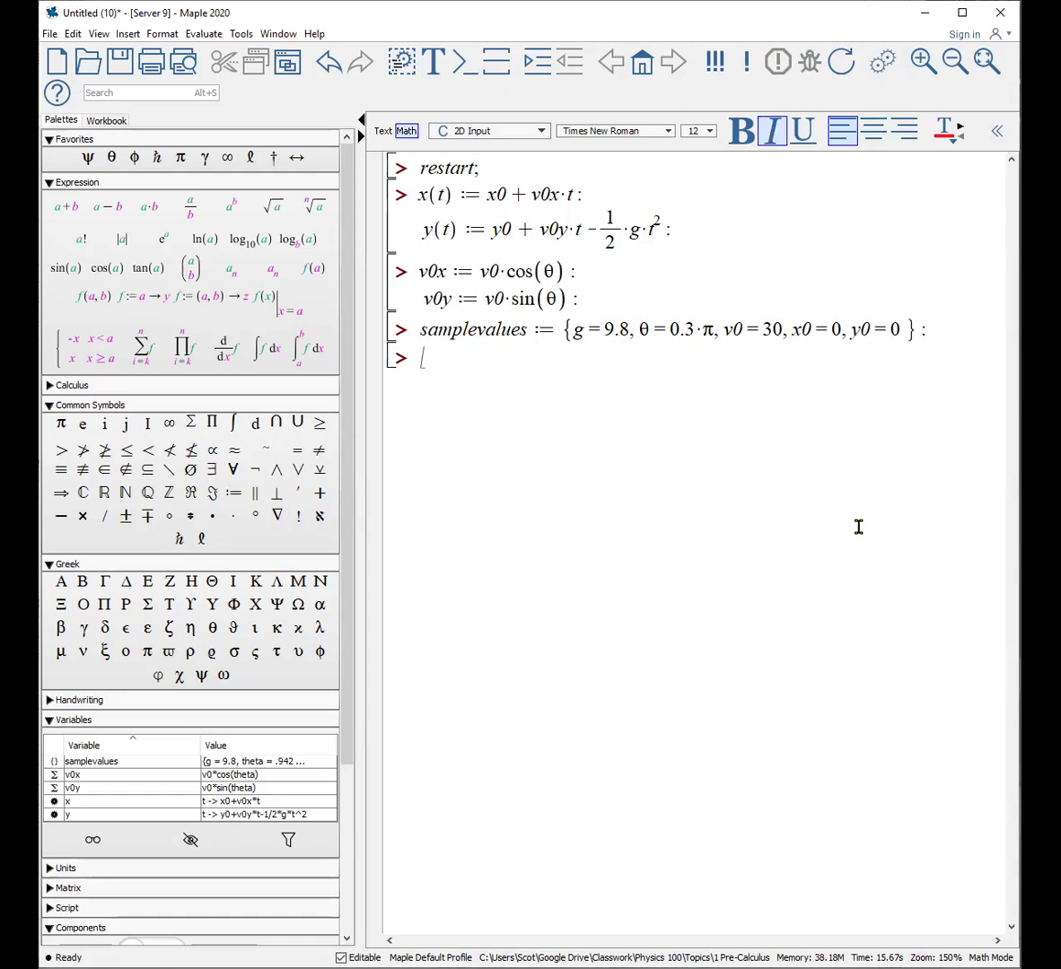
pyautogui.write('xval')
pyautogui.press('Right')
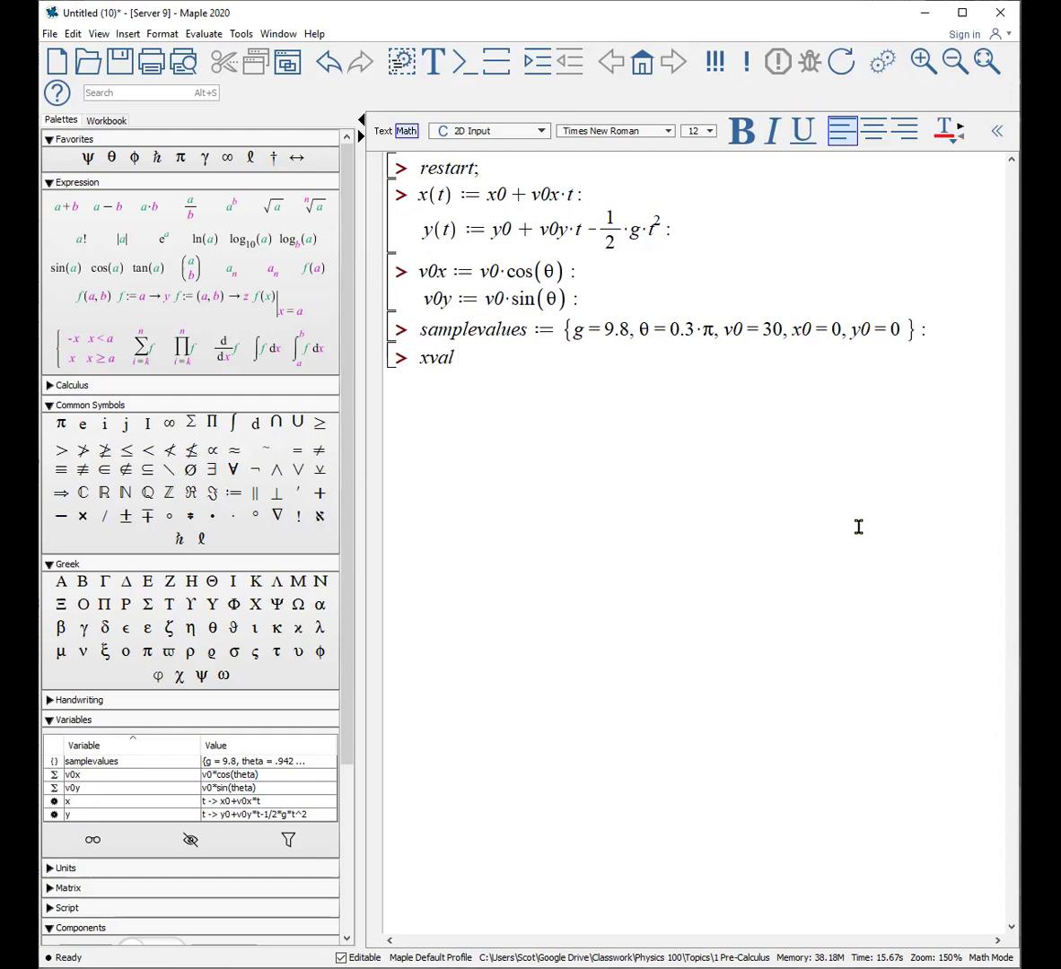
pyautogui.write(':=eval(x(t),')
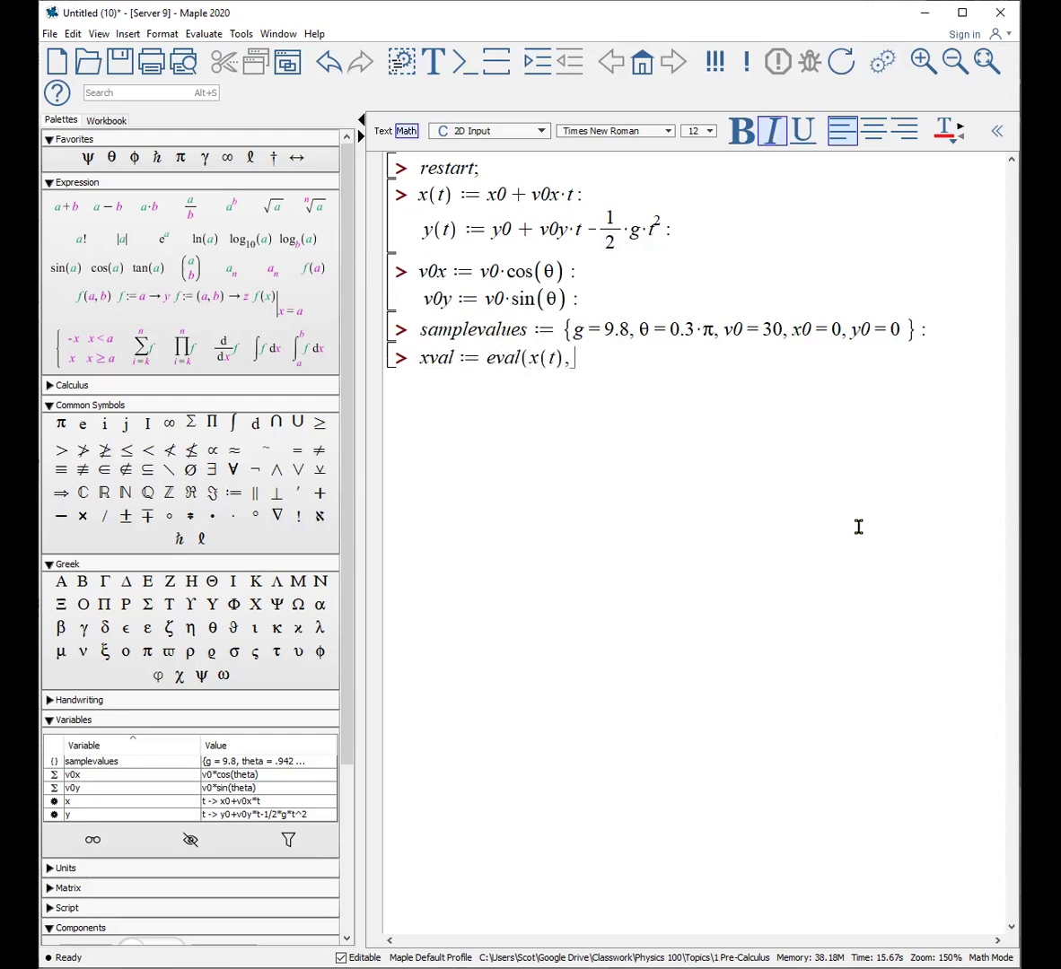
pyautogui.write('su')
pyautogui.press('BackSpace')
pyautogui.write('amp')
pyautogui.press('Return')
pyautogui.write(');')
# Add yval := eval(y(t), samplevalues); and evaluate, giving xval = 17.63355757 t and yval = 24.27050983 t − 4.9 t²
pyautogui.hotkey('shift', 'Return')
pyautogui.write('yval')
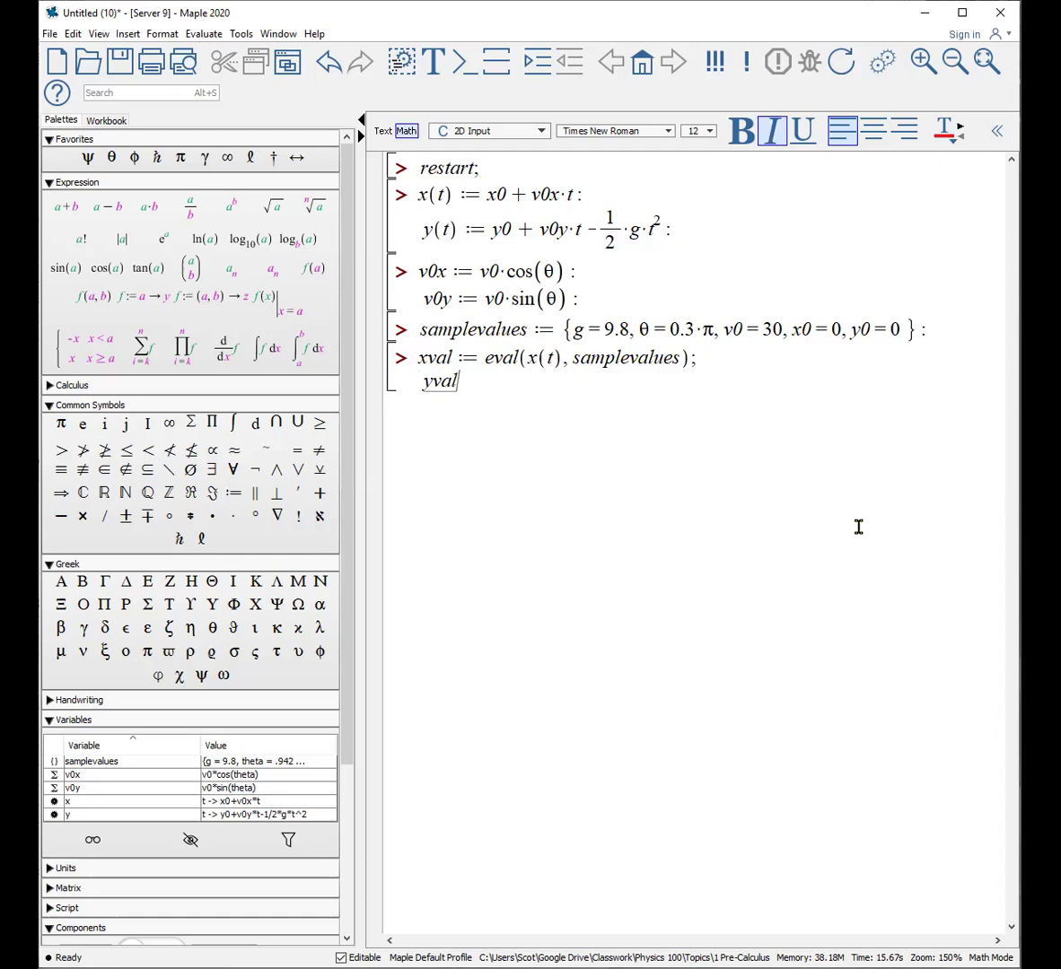
pyautogui.write(' := eval(y')
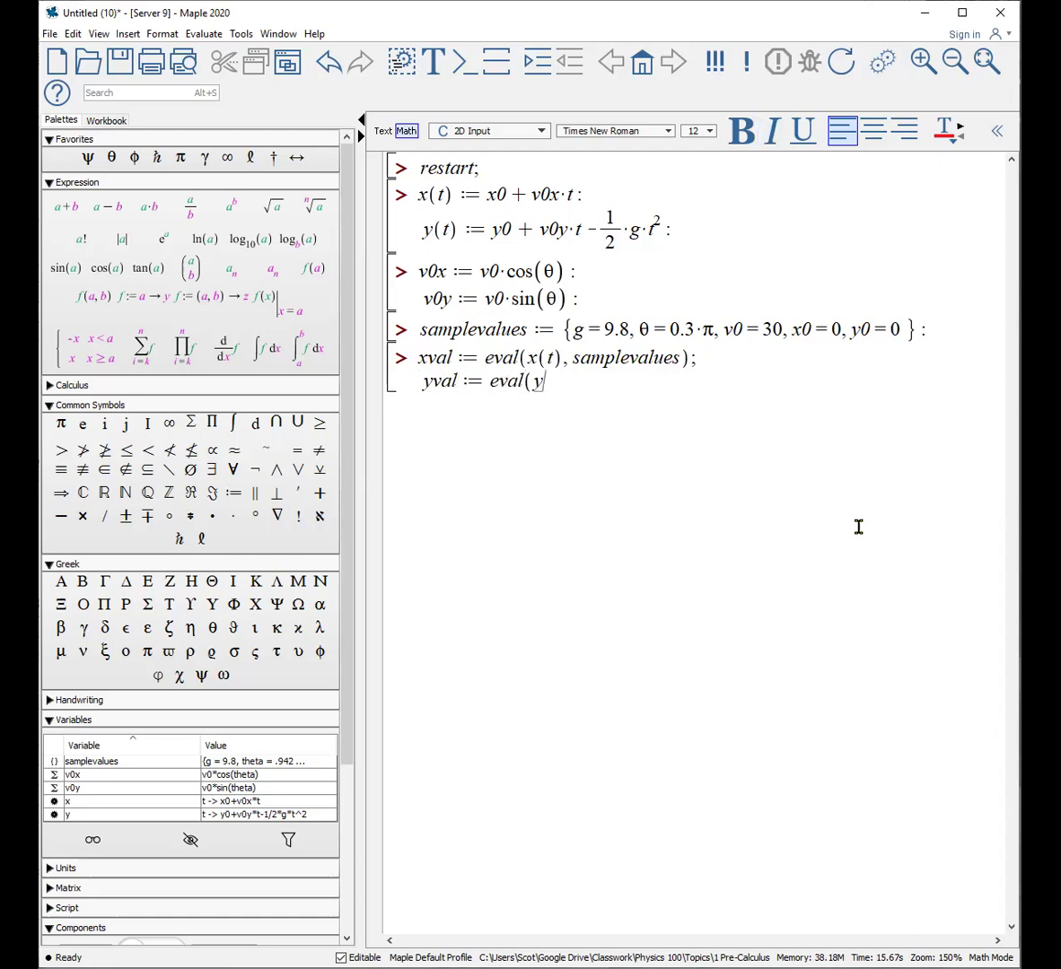
pyautogui.write('(t), sampl')
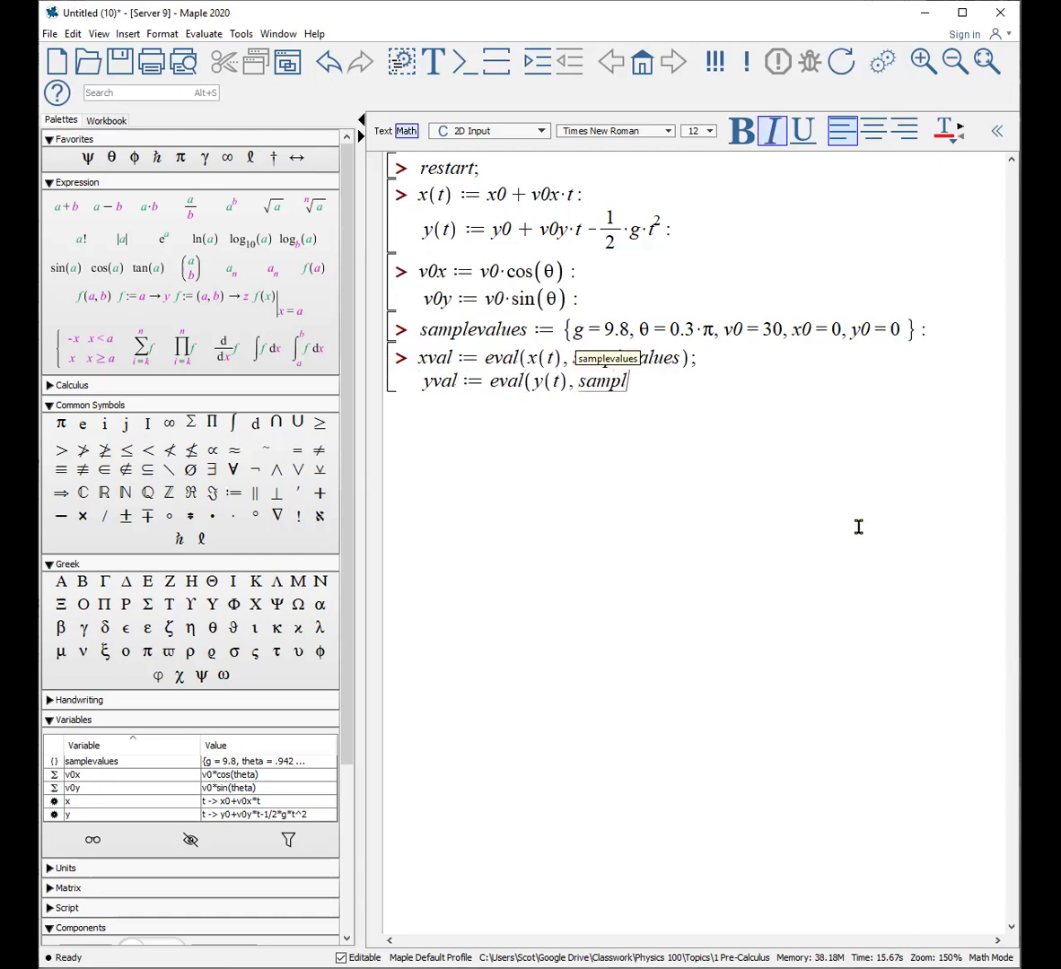
pyautogui.press('Return')
pyautogui.write(');')
pyautogui.press('Return')
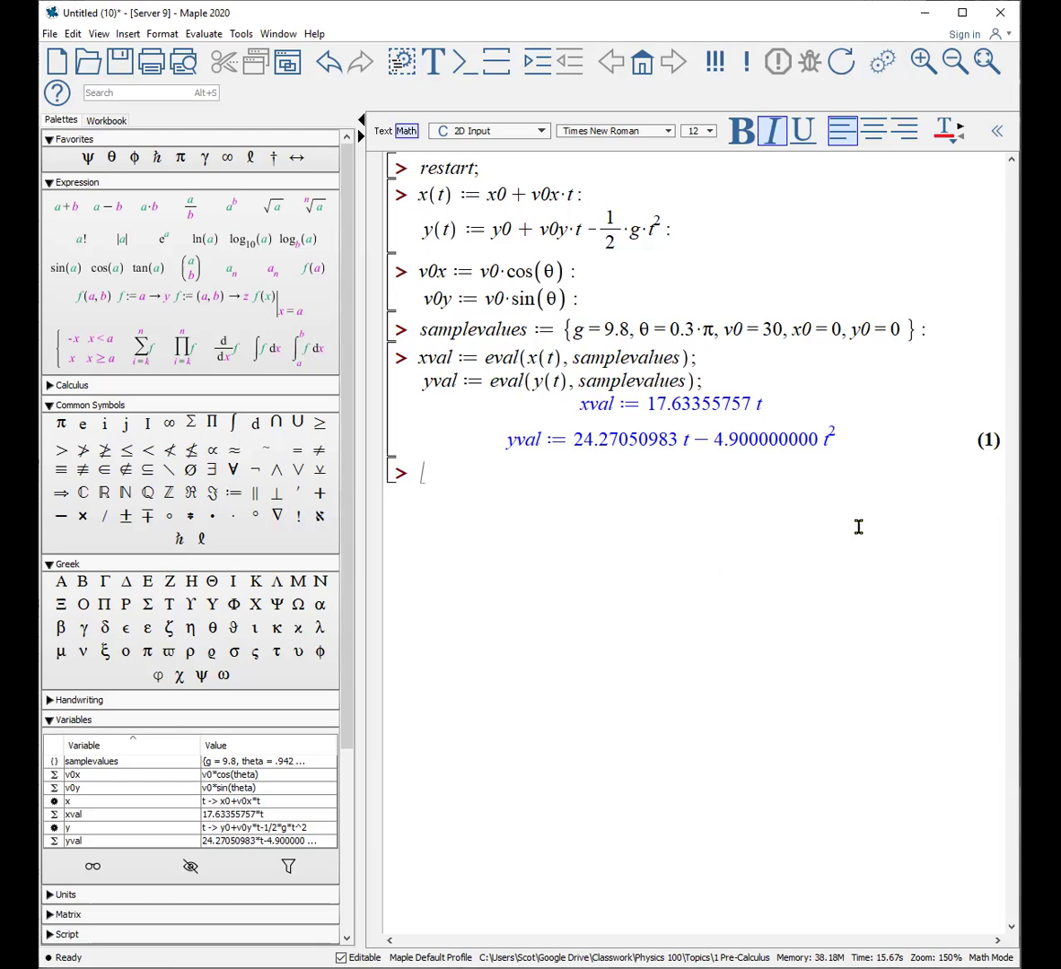
pyautogui.write('plot(')
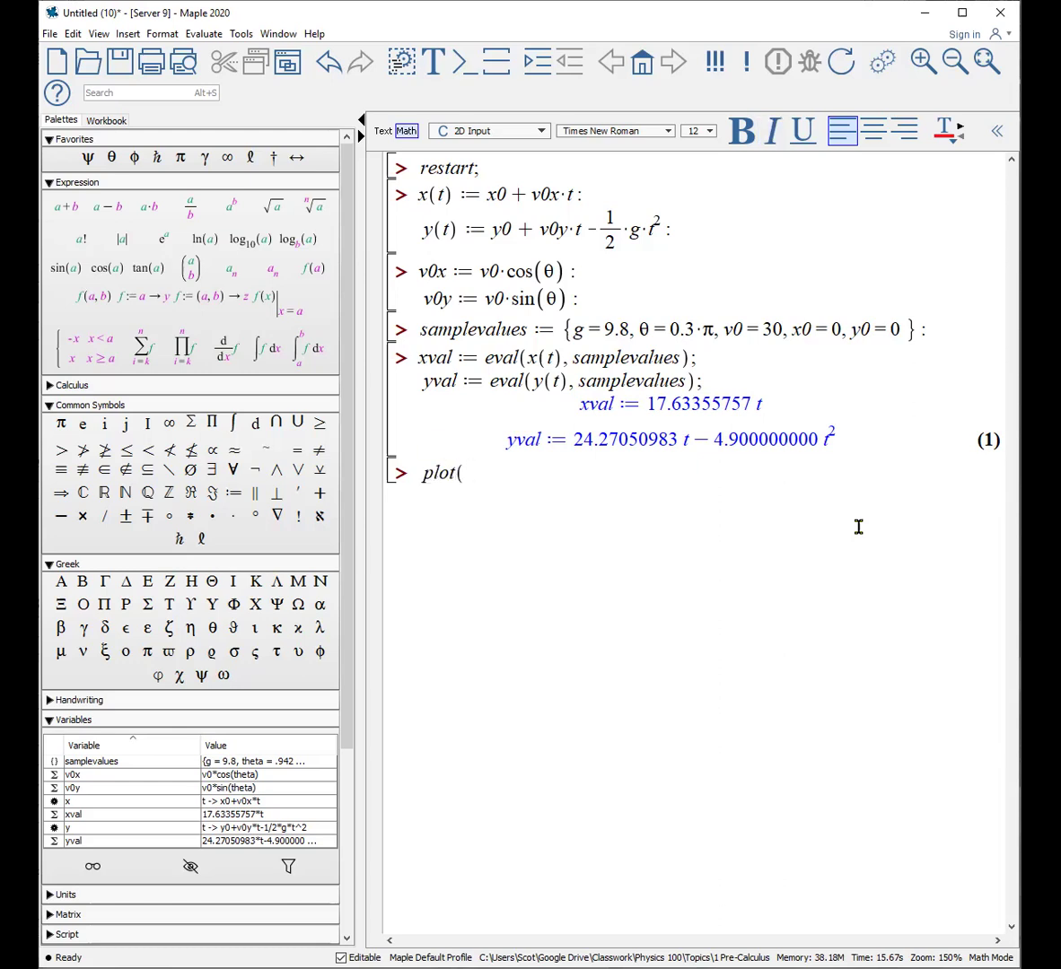
pyautogui.write('[xval,yval],t=')
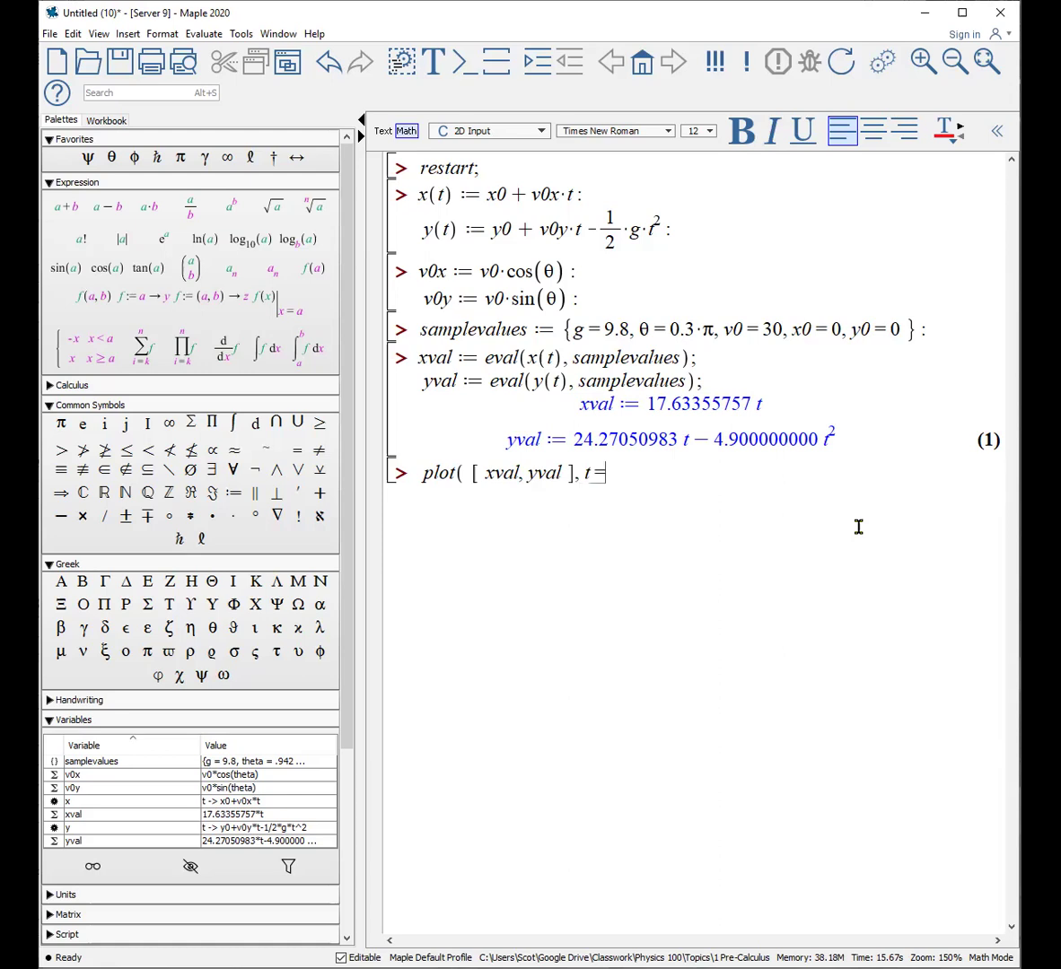
pyautogui.write('0..3')
# Run plot([xval, yval], t=0..3), drawing xval as a line and yval as a parabola
pyautogui.press('BackSpace')
pyautogui.press('BackSpace')
pyautogui.press('BackSpace')
pyautogui.press('BackSpace')
pyautogui.write('0 ..3 );')
pyautogui.press('Return')
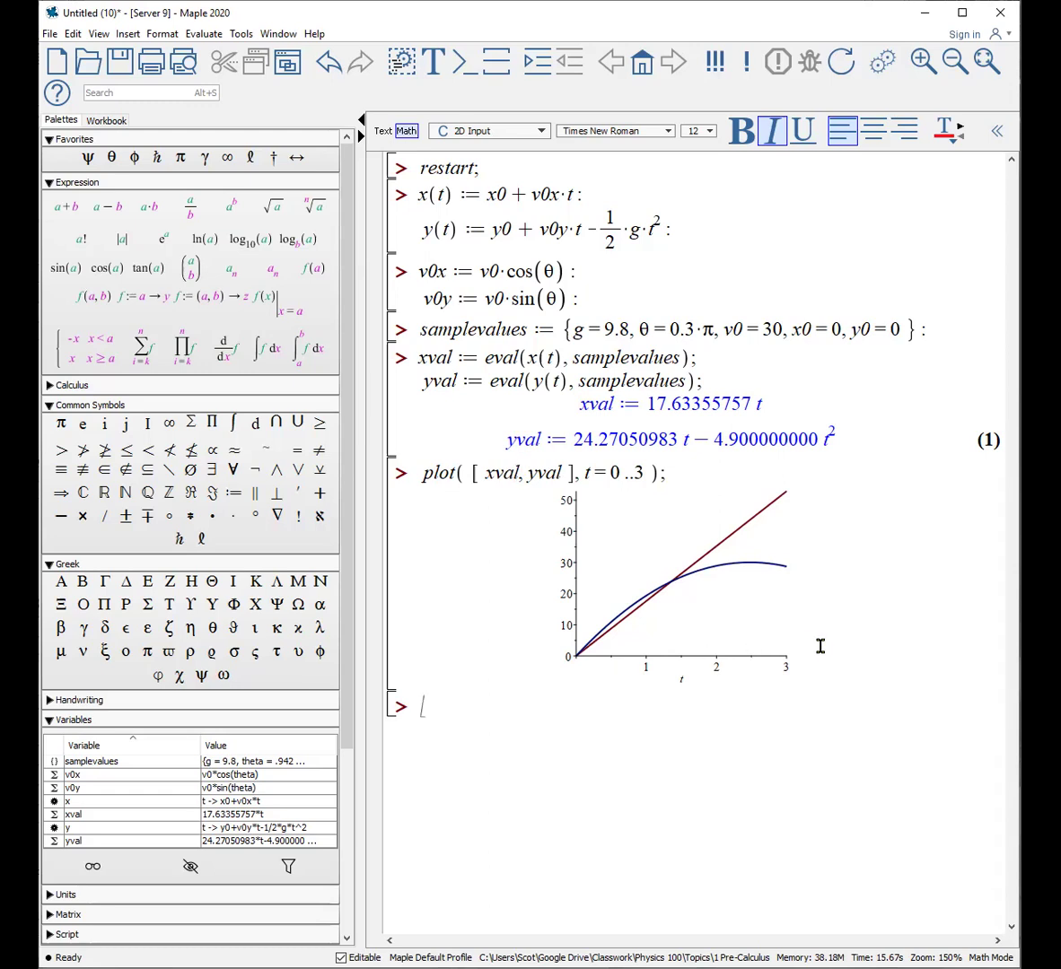
# Run plot([xval, yval, t=0..3]) to draw yval against xval as the projectile trajectory
pyautogui.write('plot( [')
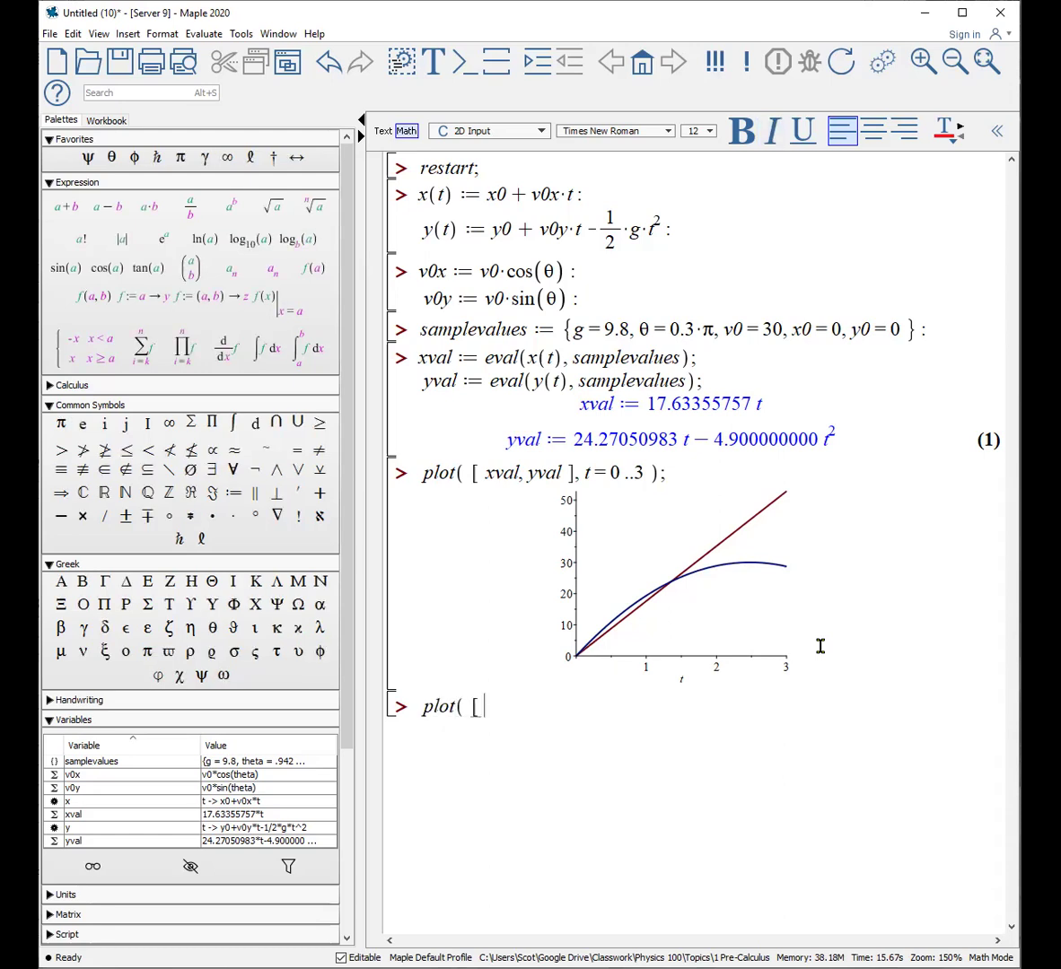
pyautogui.write('xval')
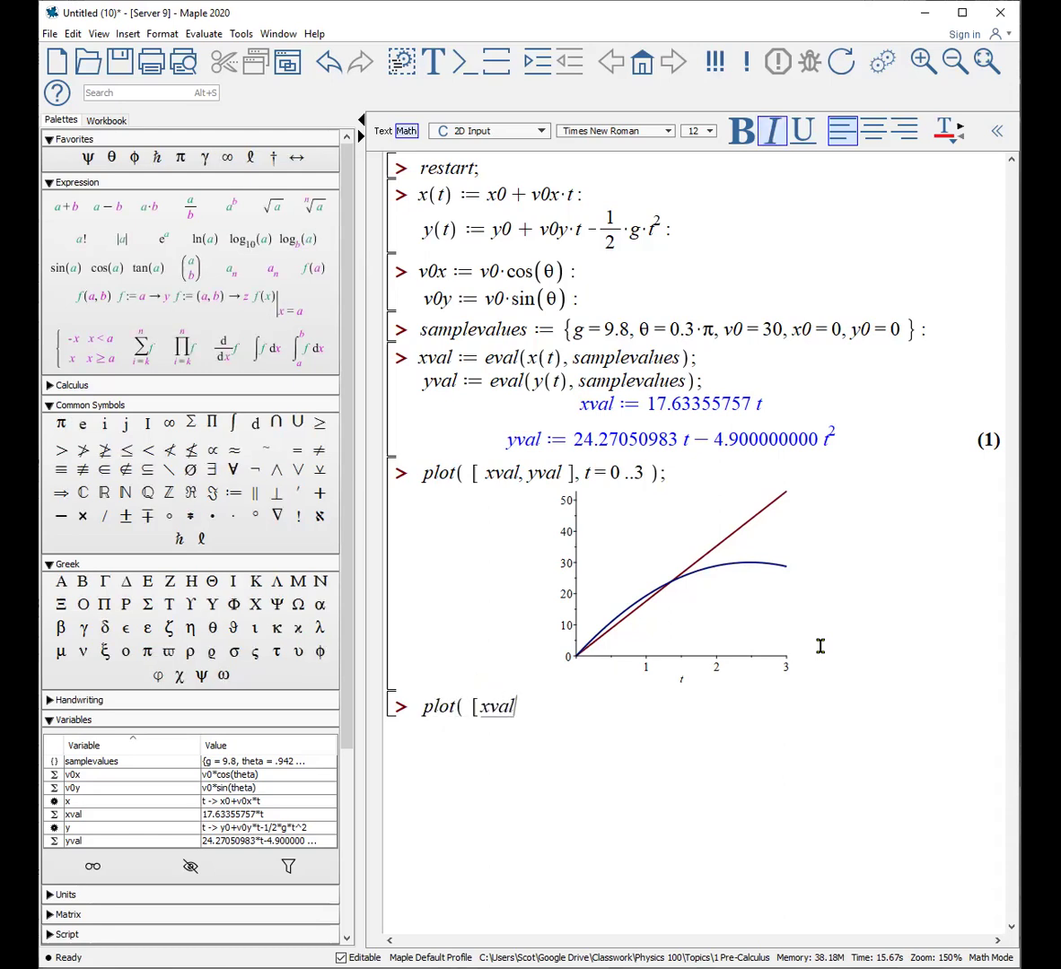
pyautogui.write(', yval, t=')
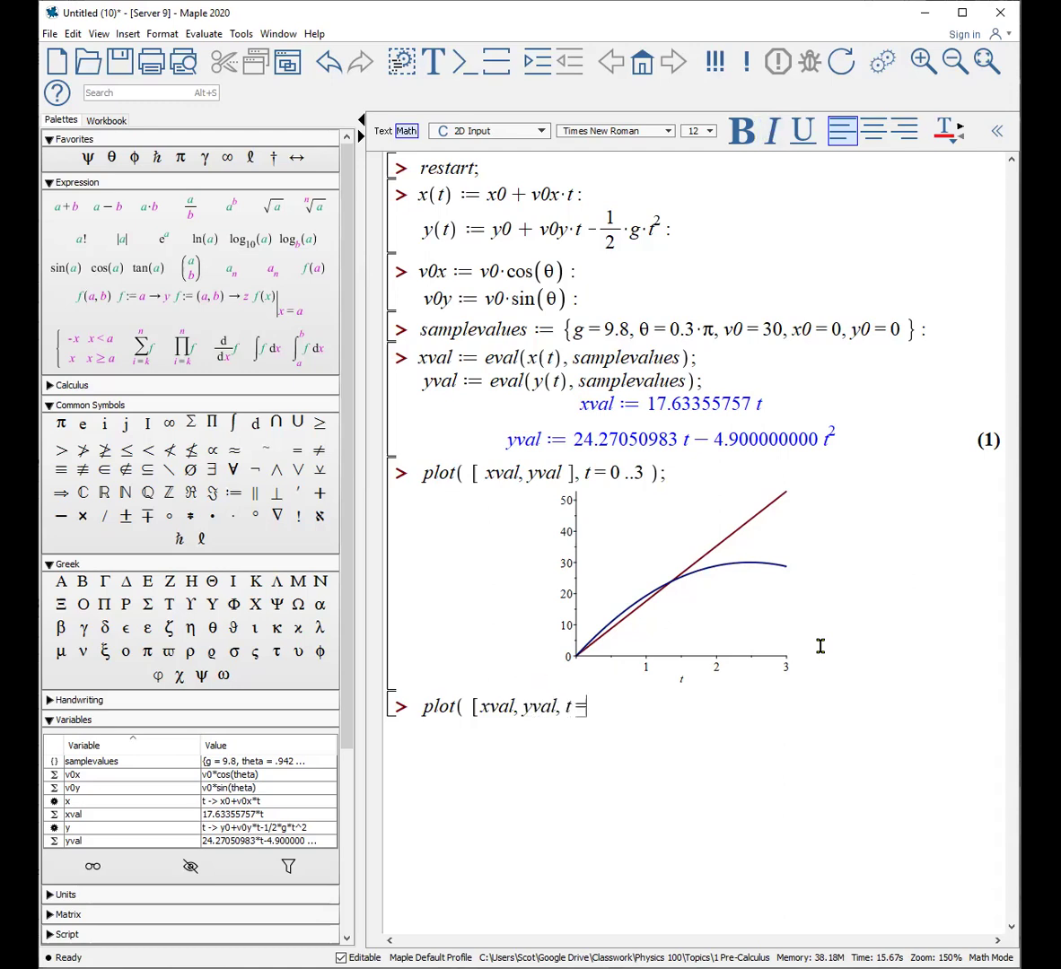
pyautogui.write('0 ..3] );')
pyautogui.press('Return')
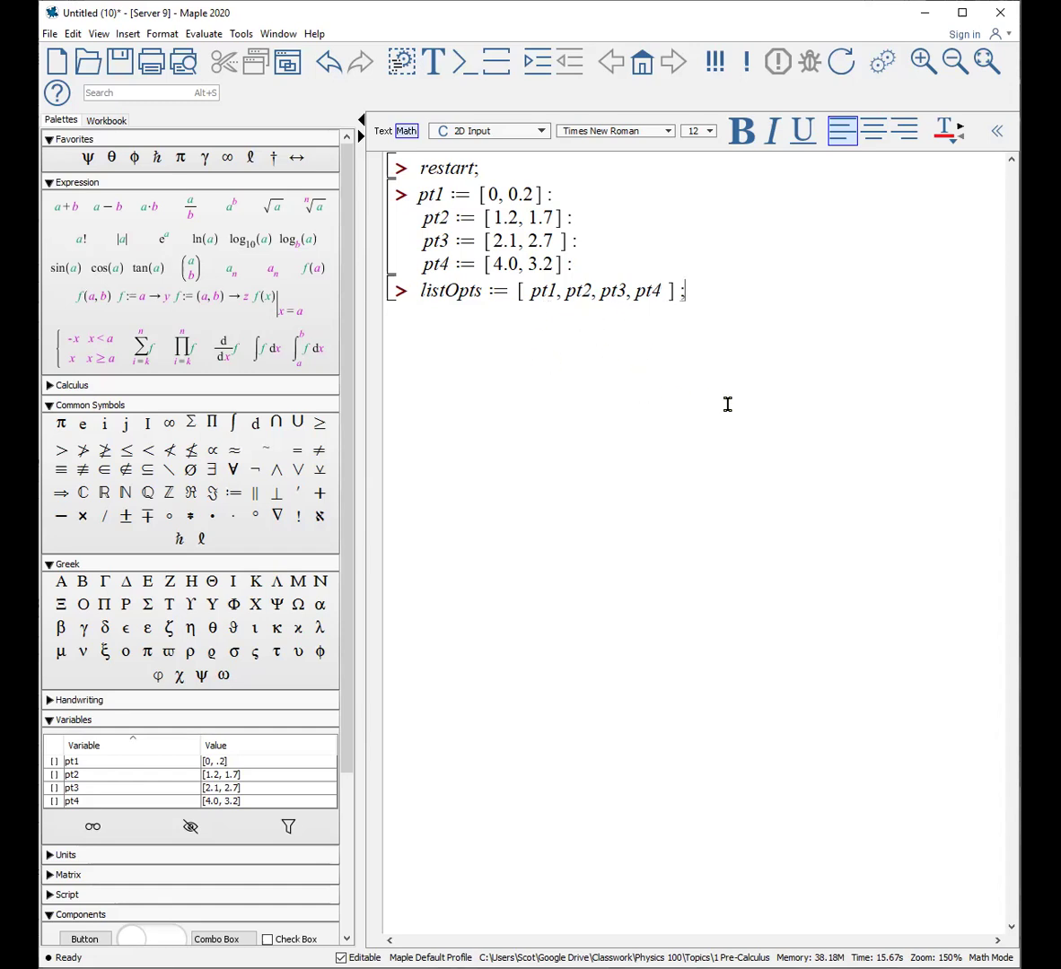
# Evaluate listOpts := [pt1, pt2, pt3, pt4] to get the list of four points
pyautogui.press('Return')
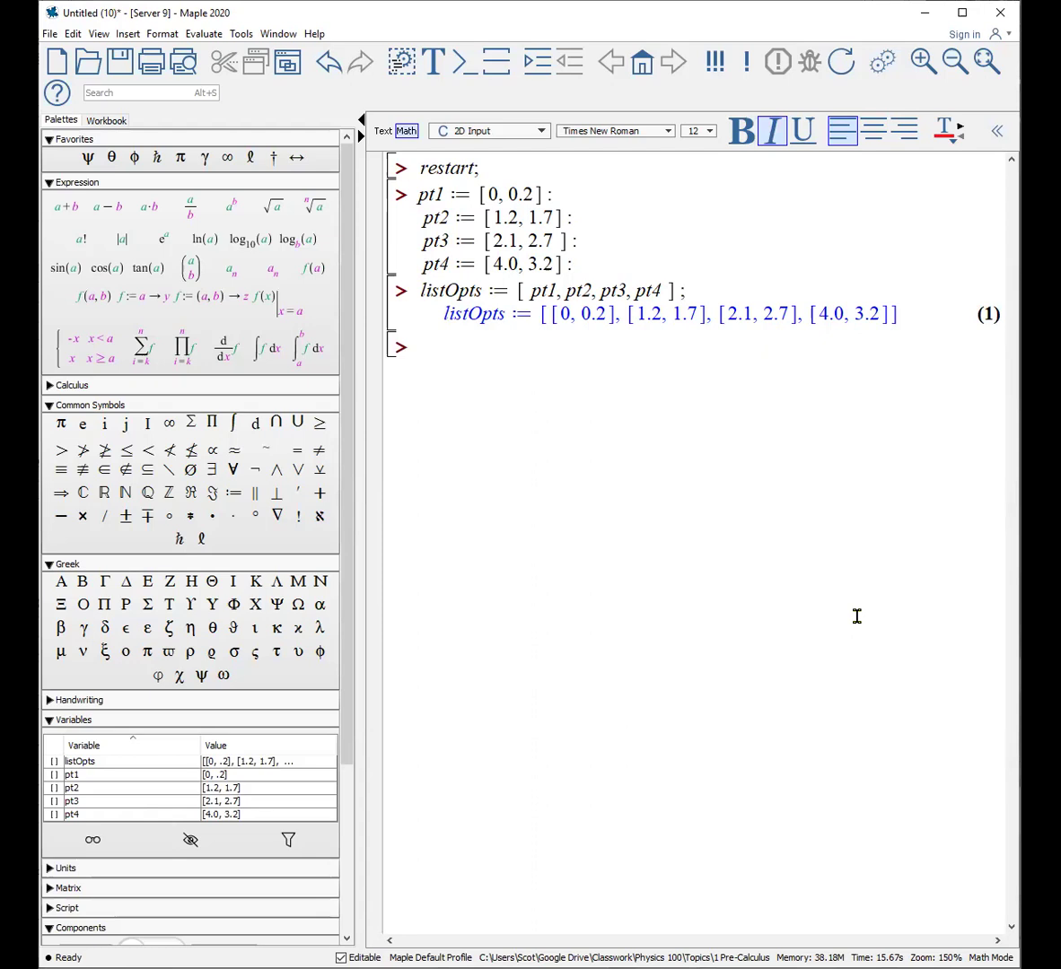
# Run plot(listOpts) to draw a line through the four points
pyautogui.write('plot(listOpts)')
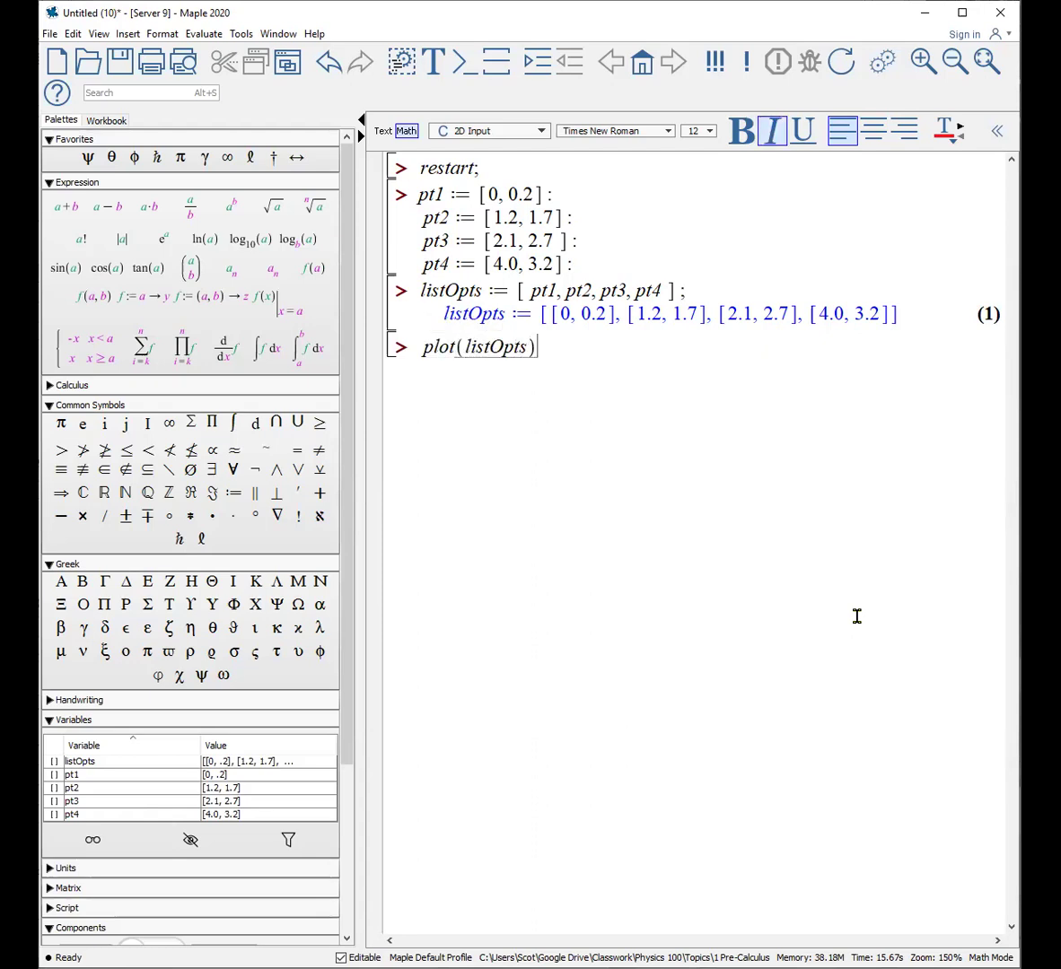
pyautogui.press('Return')
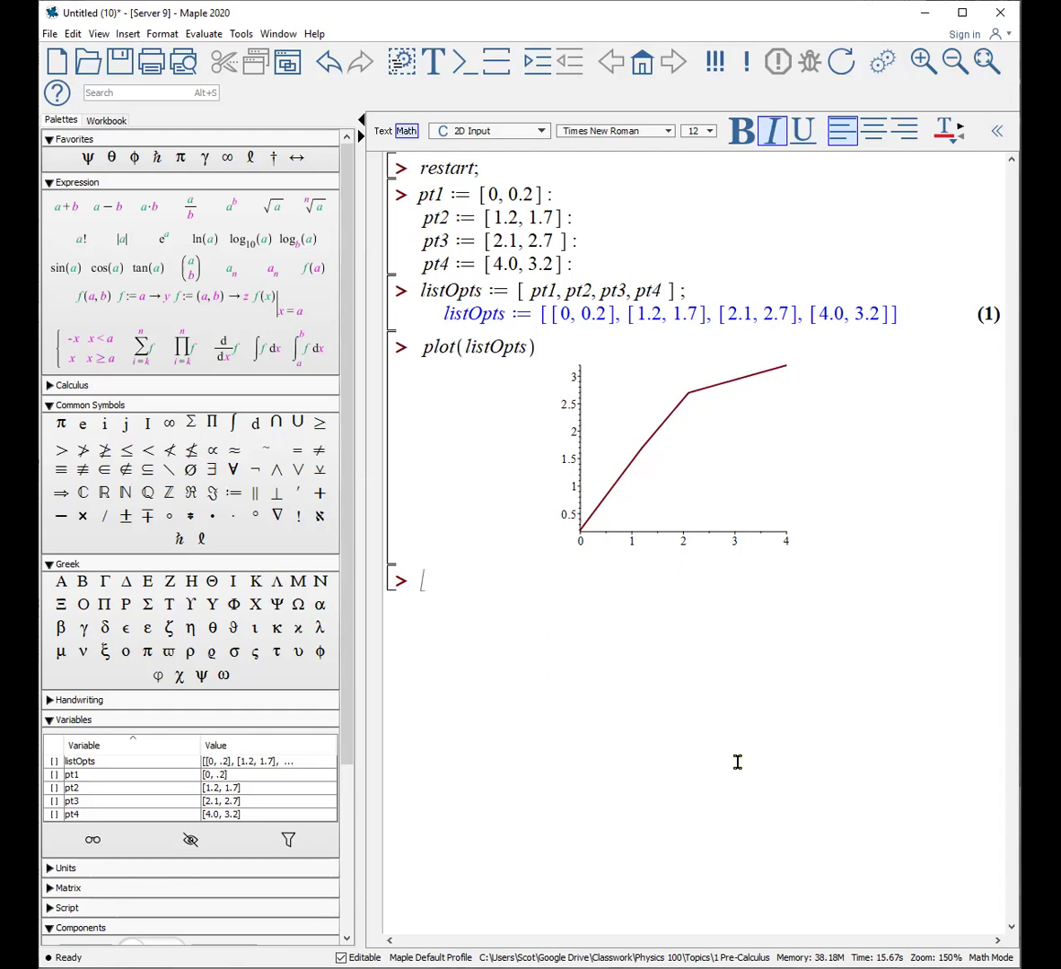
# Plot listOpts as points only with style=point
pyautogui.write('plot(')
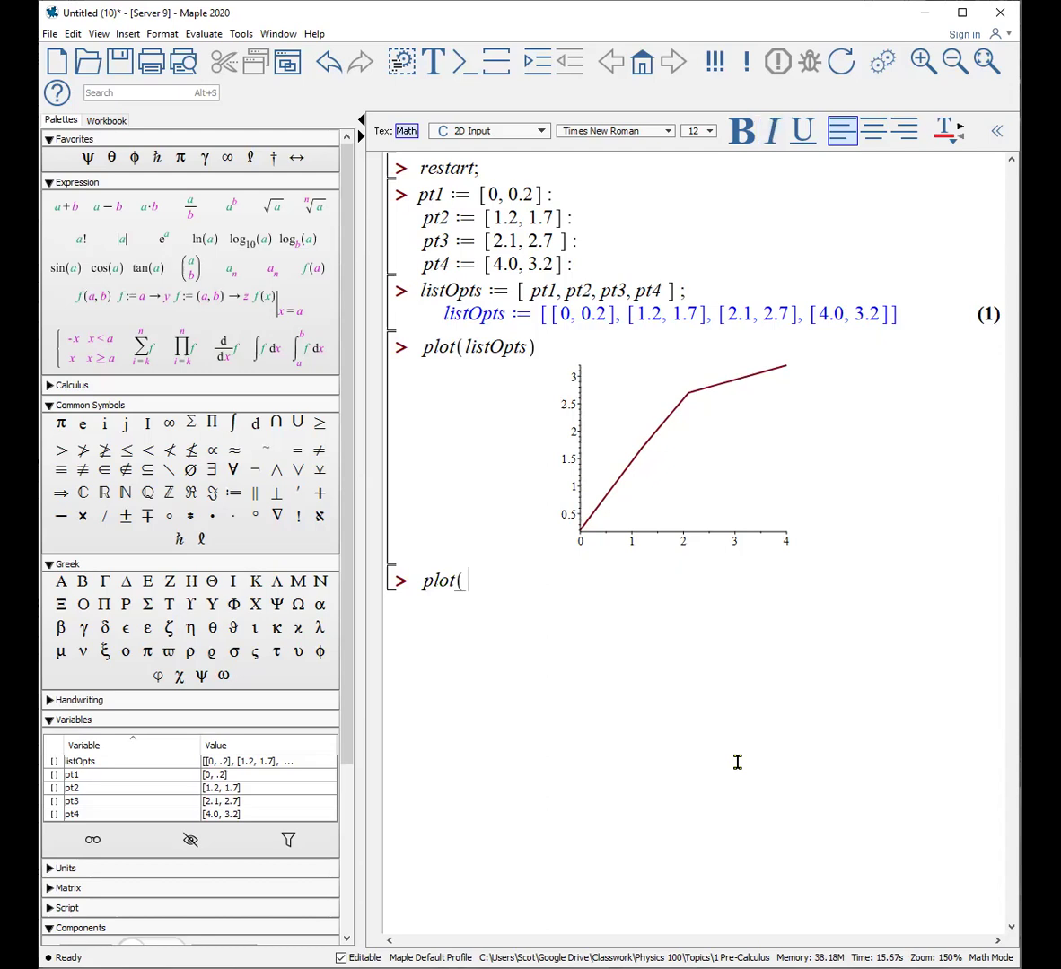
pyautogui.write('list')
pyautogui.write('Opts, sty')
pyautogui.write('le=')
pyautogui.write('point,')
pyautogui.press('BackSpace')
pyautogui.press('BackSpace')
pyautogui.write(')')
pyautogui.press('Return')
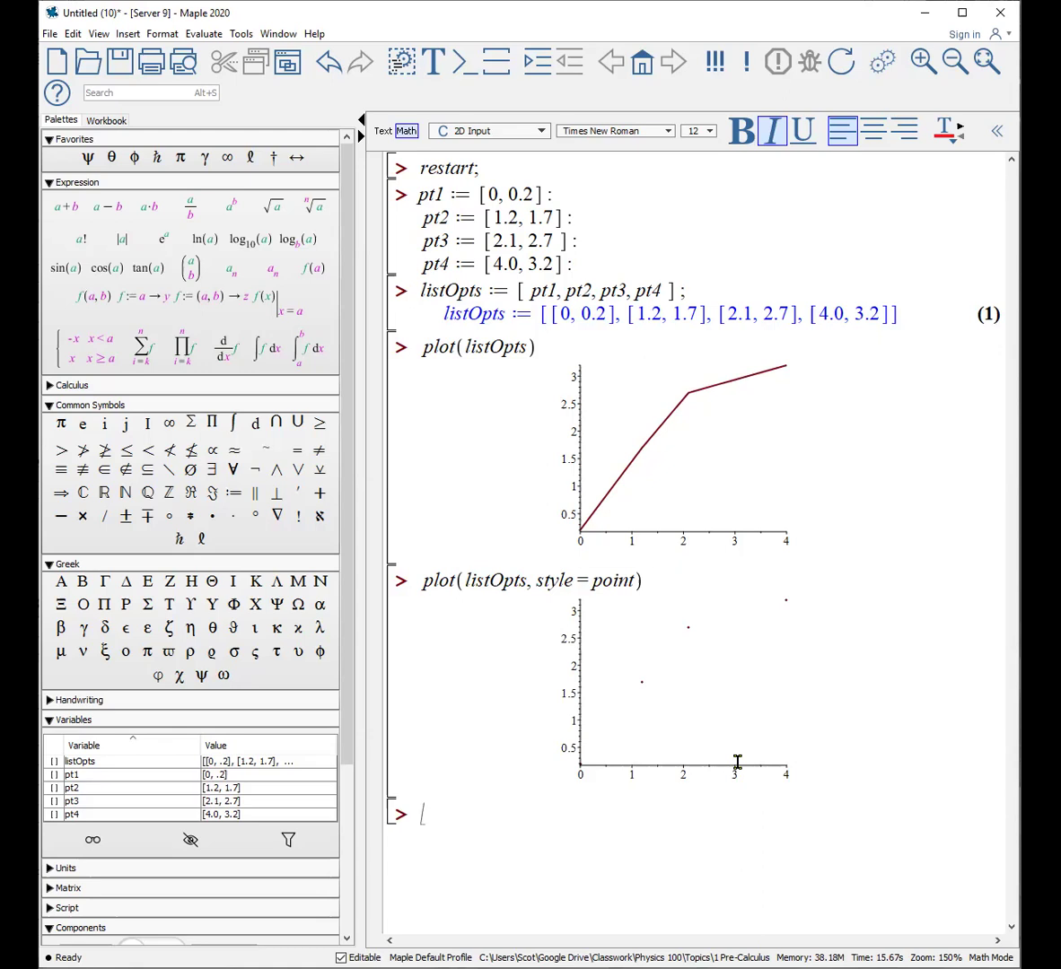
# Add solid box symbols, symbolsize=30 and color "DarkMagenta" to the point plot and rerun it
pyautogui.click(637, 580)
pyautogui.write(', ')
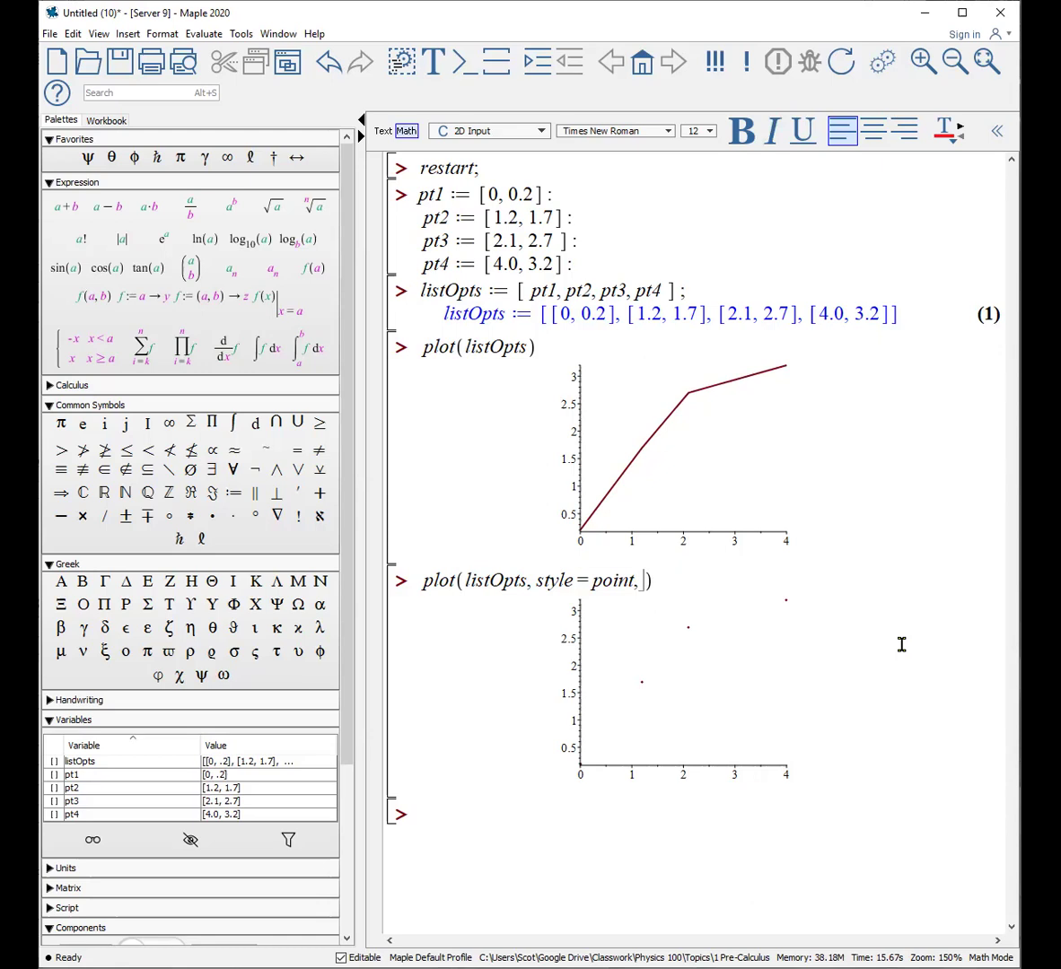
pyautogui.write('symbol=')
pyautogui.write('bo')
pyautogui.press('BackSpace')
pyautogui.press('BackSpace')
pyautogui.write('solic')
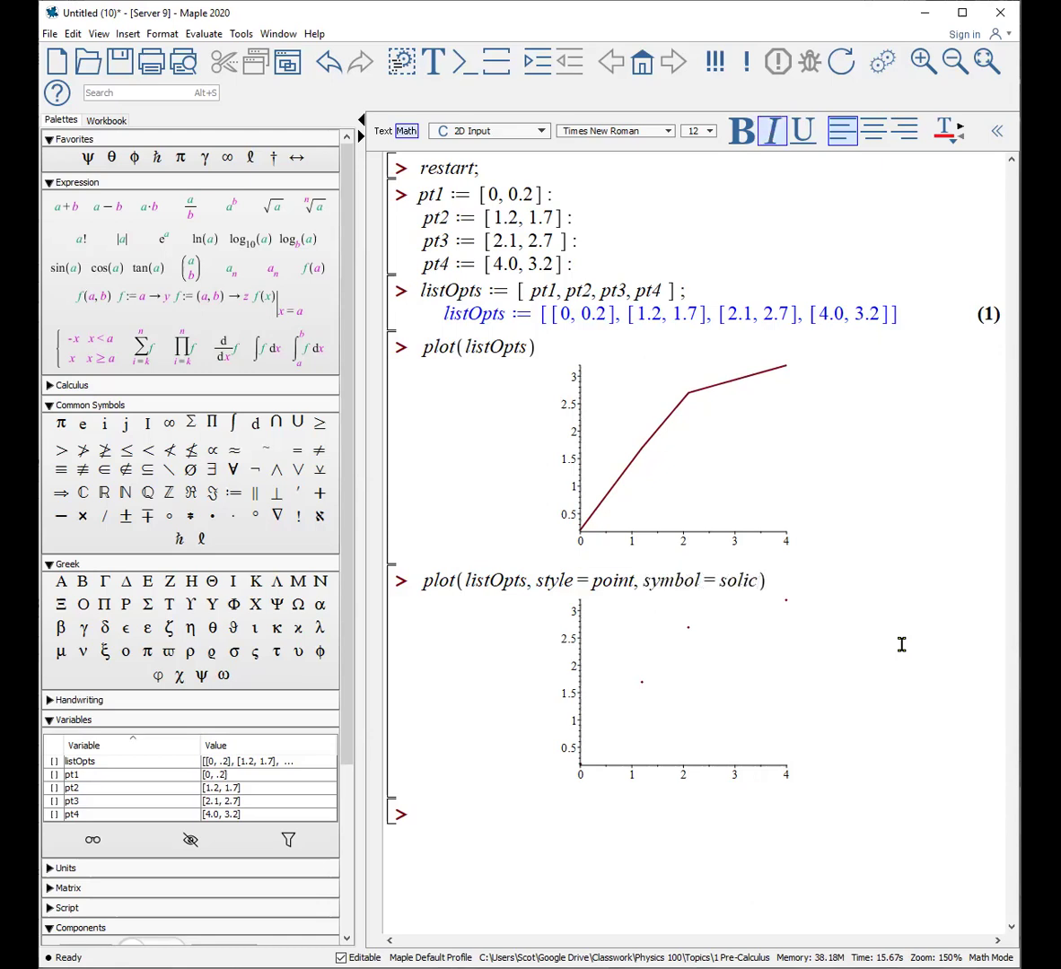
pyautogui.press('BackSpace')
pyautogui.write('db')
pyautogui.write(', so')
pyautogui.press('BackSpace')
pyautogui.write('ymbolsiz')
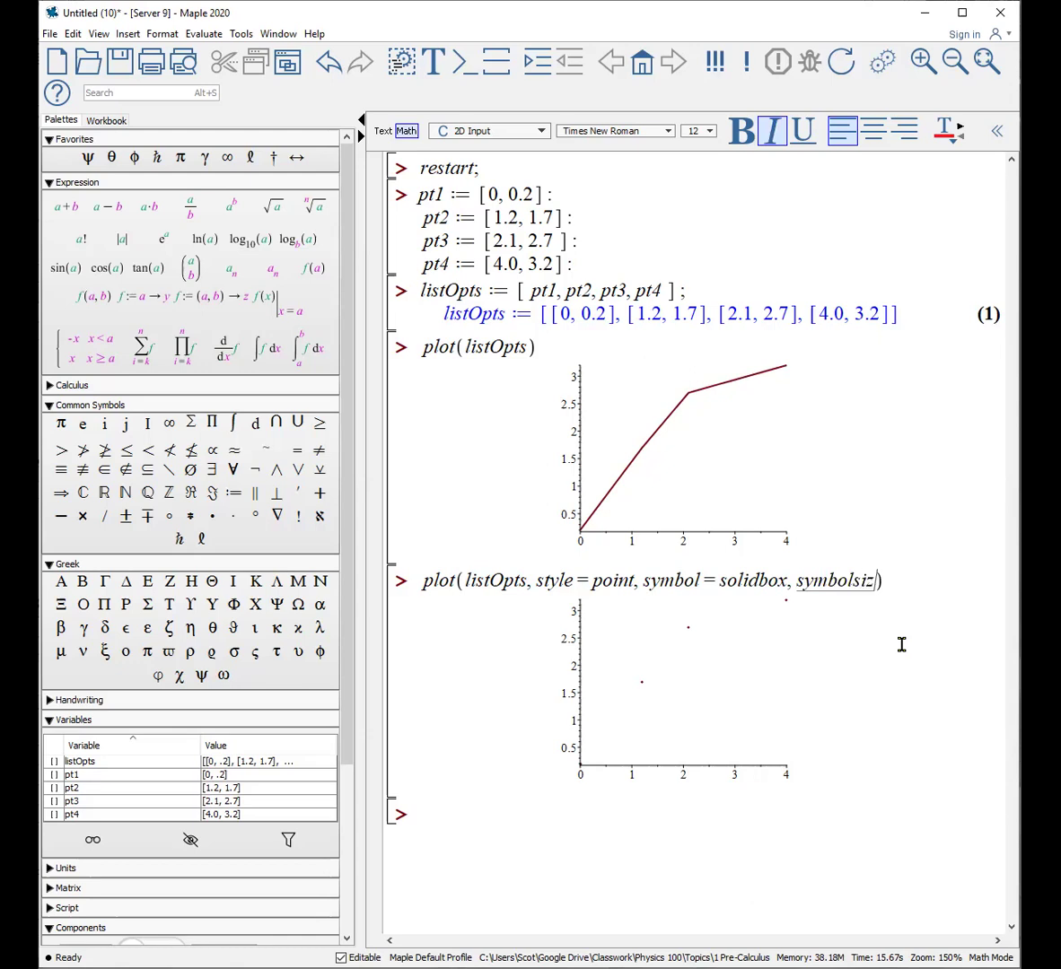
pyautogui.write('e=30')
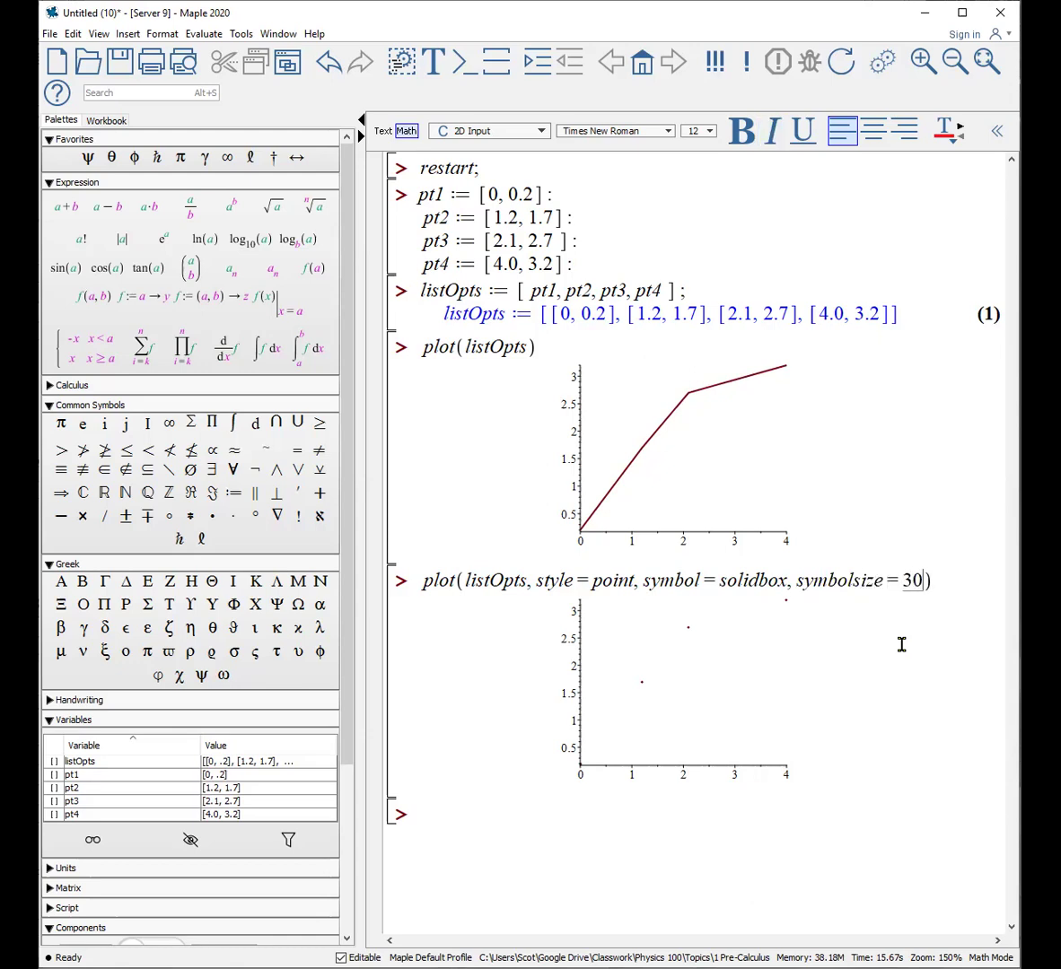
pyautogui.write(', ')
pyautogui.write('co')
pyautogui.press('BackSpace')
pyautogui.press('BackSpace')
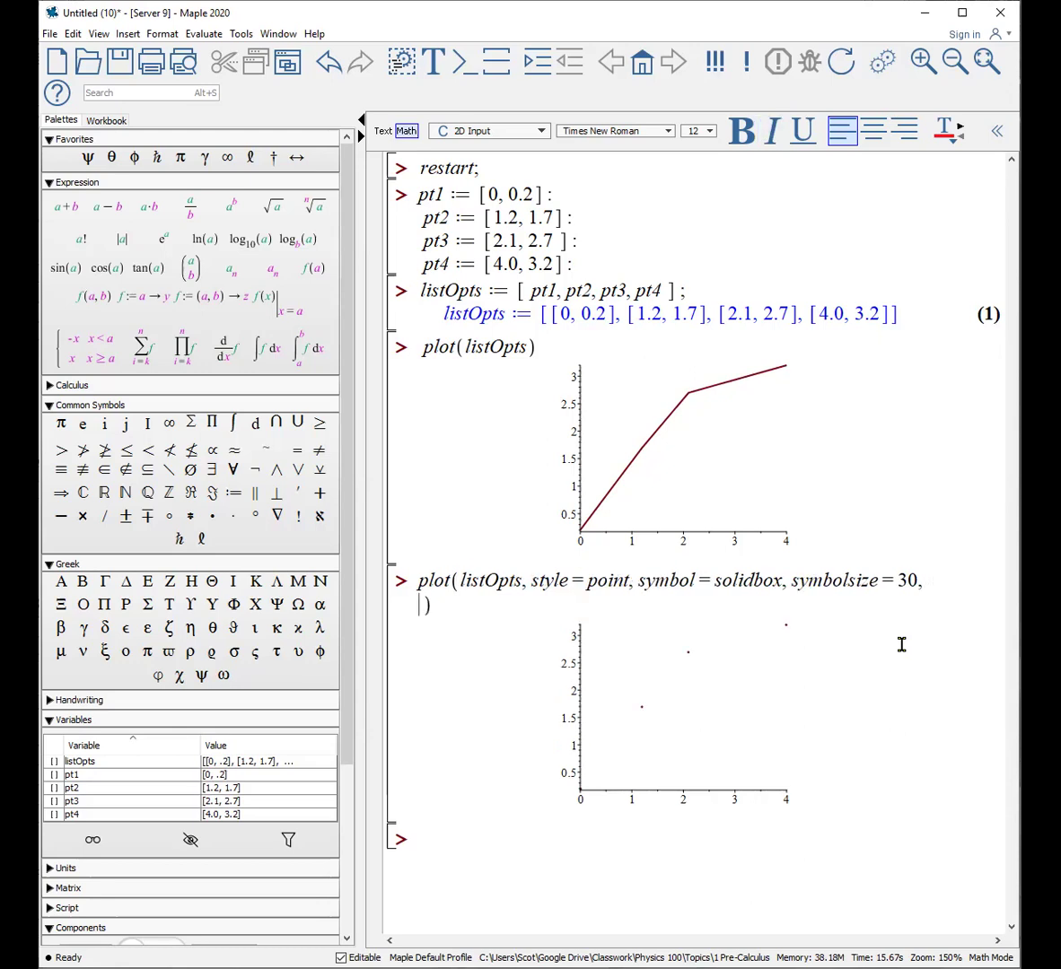
pyautogui.write('color = "DarkMagenta"')
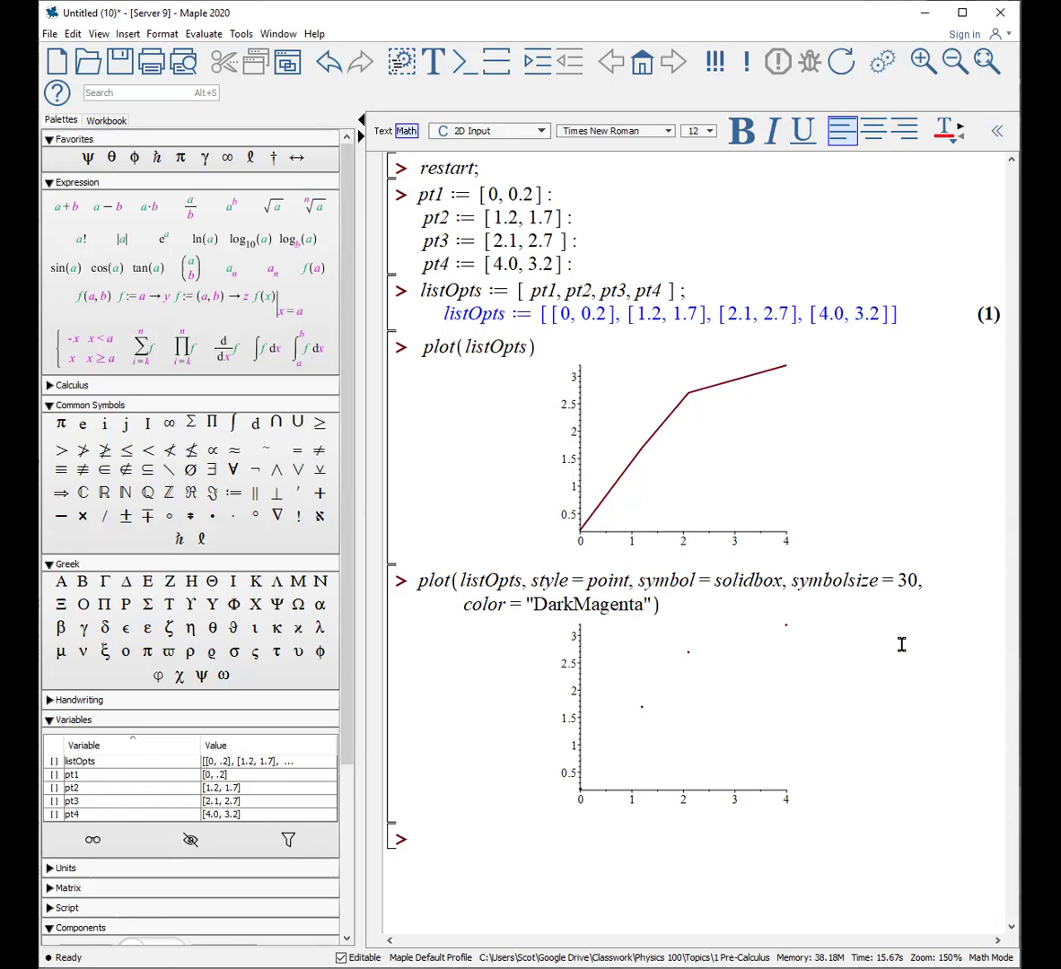
pyautogui.press('Return')
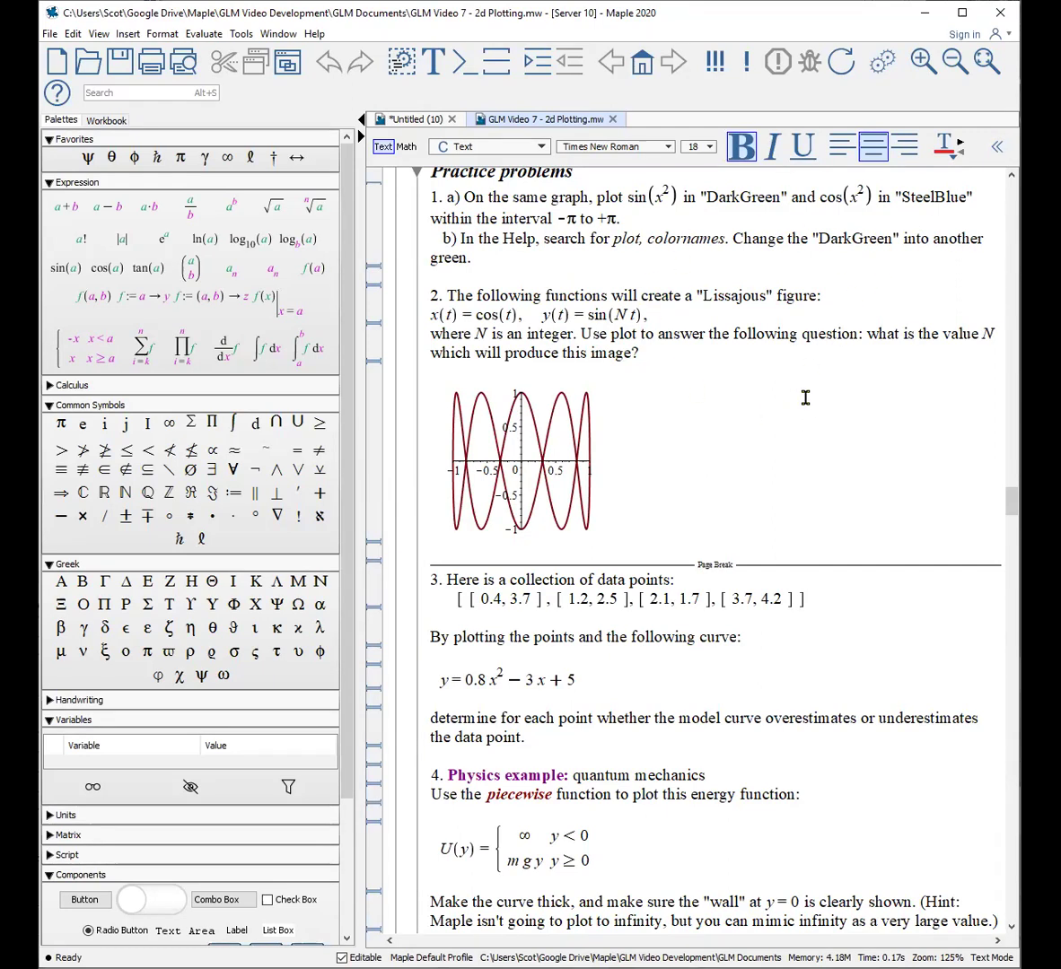
# Scroll up to the Practice problems section of the GLM Video 7 worksheet
pyautogui.scroll(1, 805, 397)
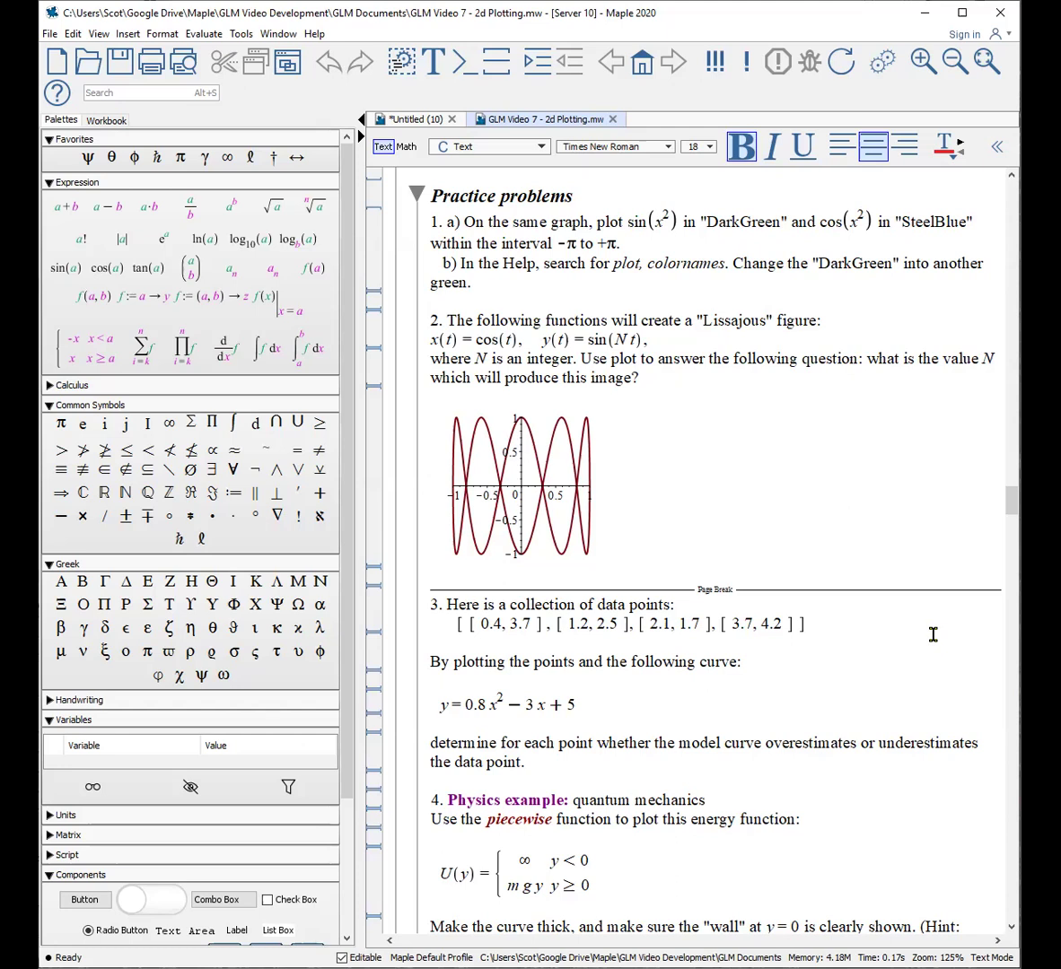
# Read through the solutions to problems 3 and 4, then go back to Untitled (10)
pyautogui.scroll(-5, 933, 634)
pyautogui.scroll(-5, 934, 635)
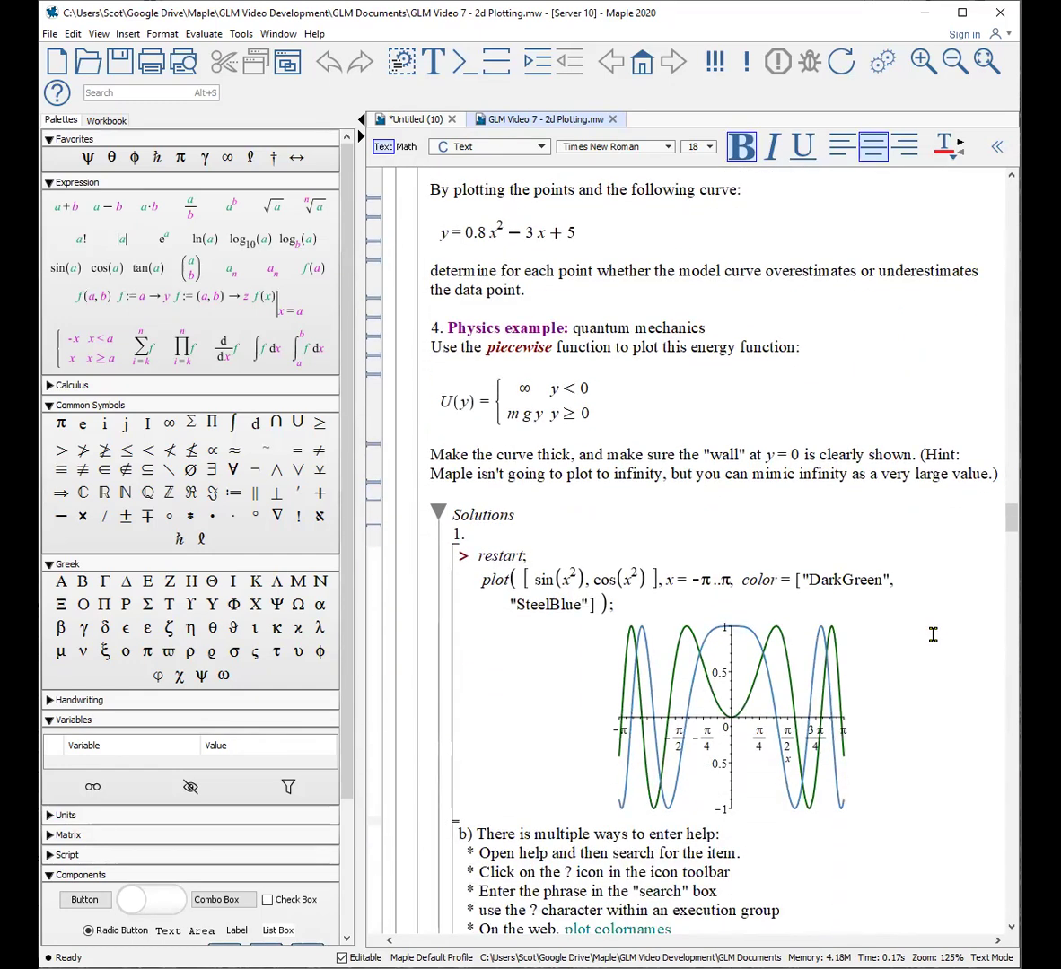
pyautogui.scroll(-2, 934, 634)
pyautogui.scroll(-3, 933, 635)
pyautogui.scroll(-7, 934, 635)
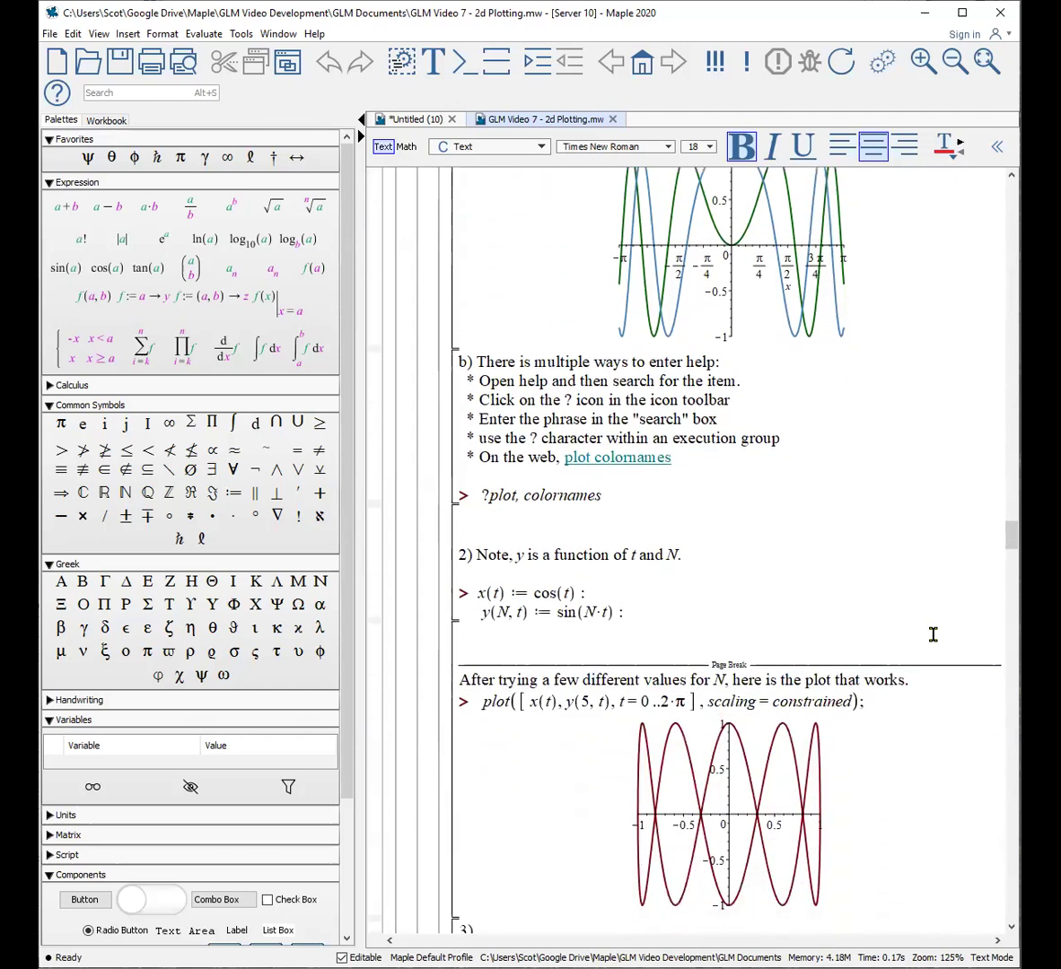
pyautogui.scroll(-6, 933, 634)
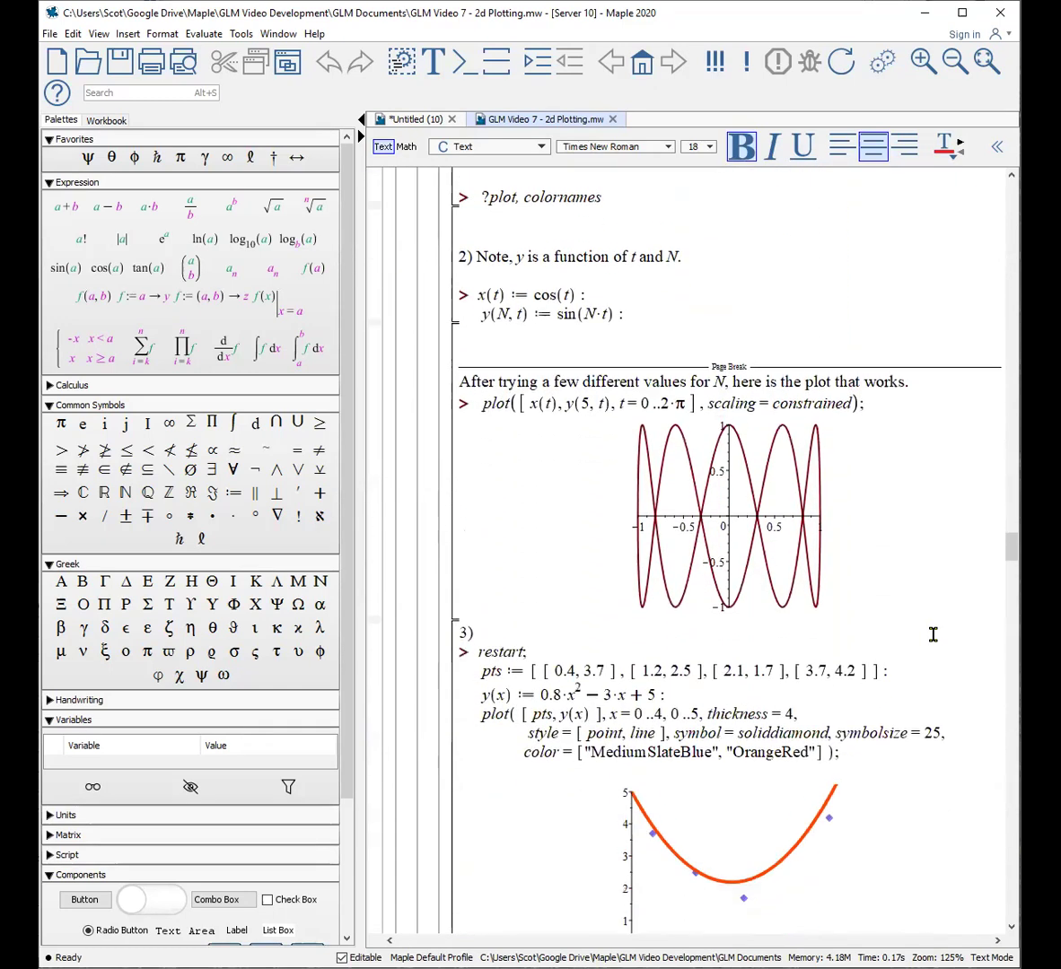
pyautogui.scroll(-7, 934, 635)
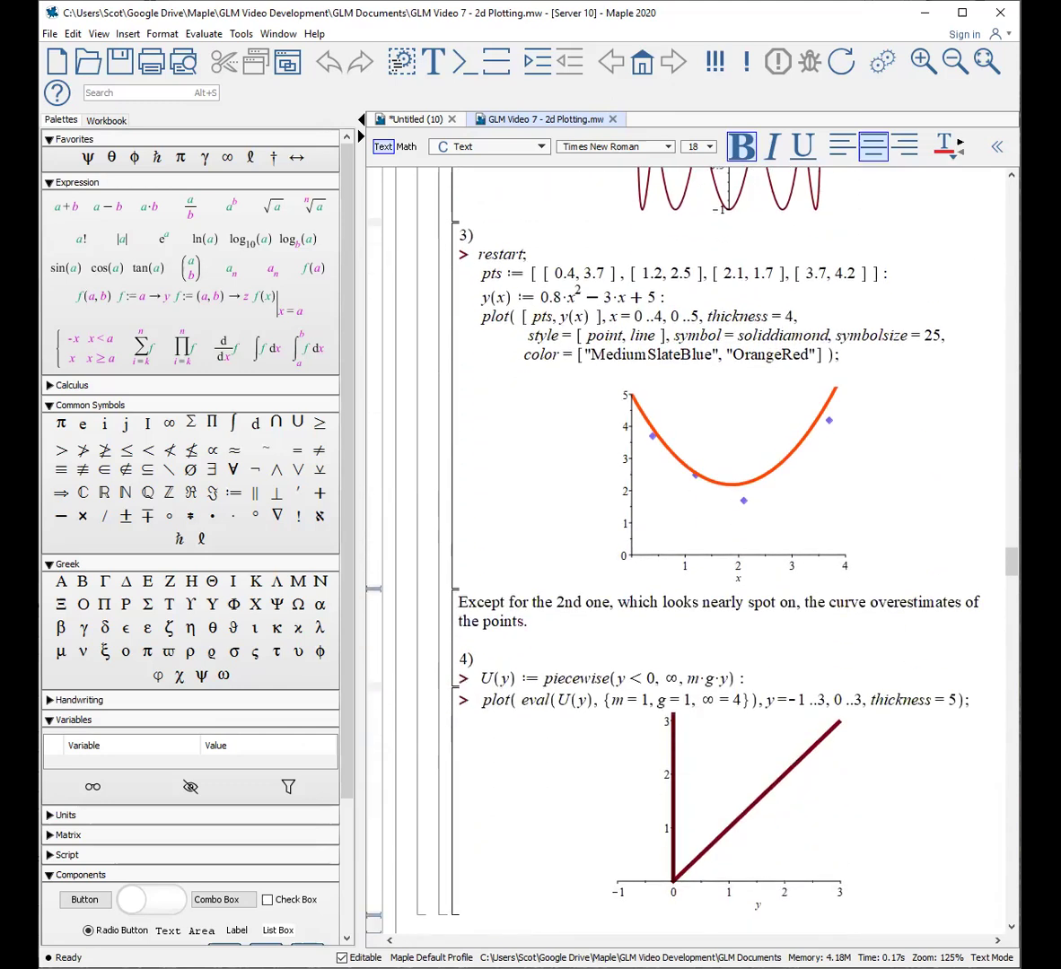
pyautogui.hotkey('ctrl', 'Tab')
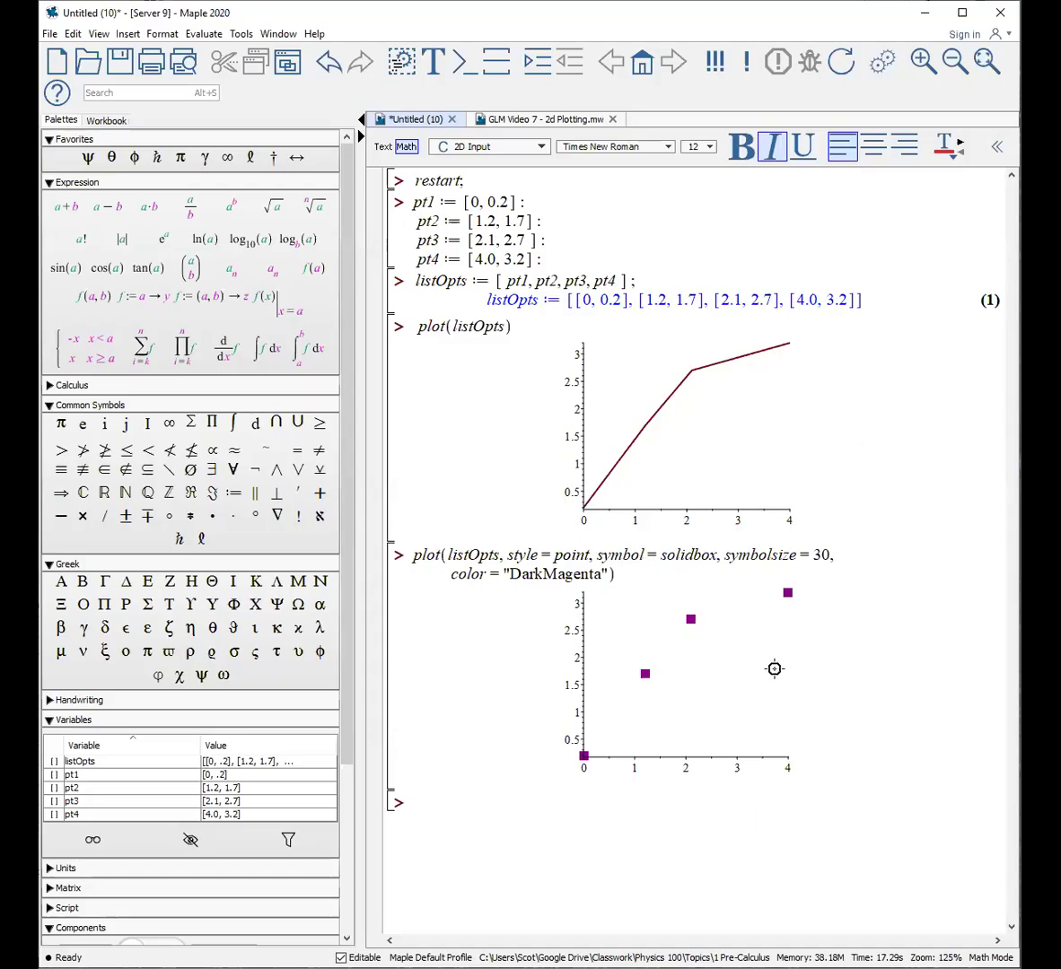
# Stretch the DarkMagenta square-point plot wider by dragging its corner to the right
pyautogui.click(721, 679)
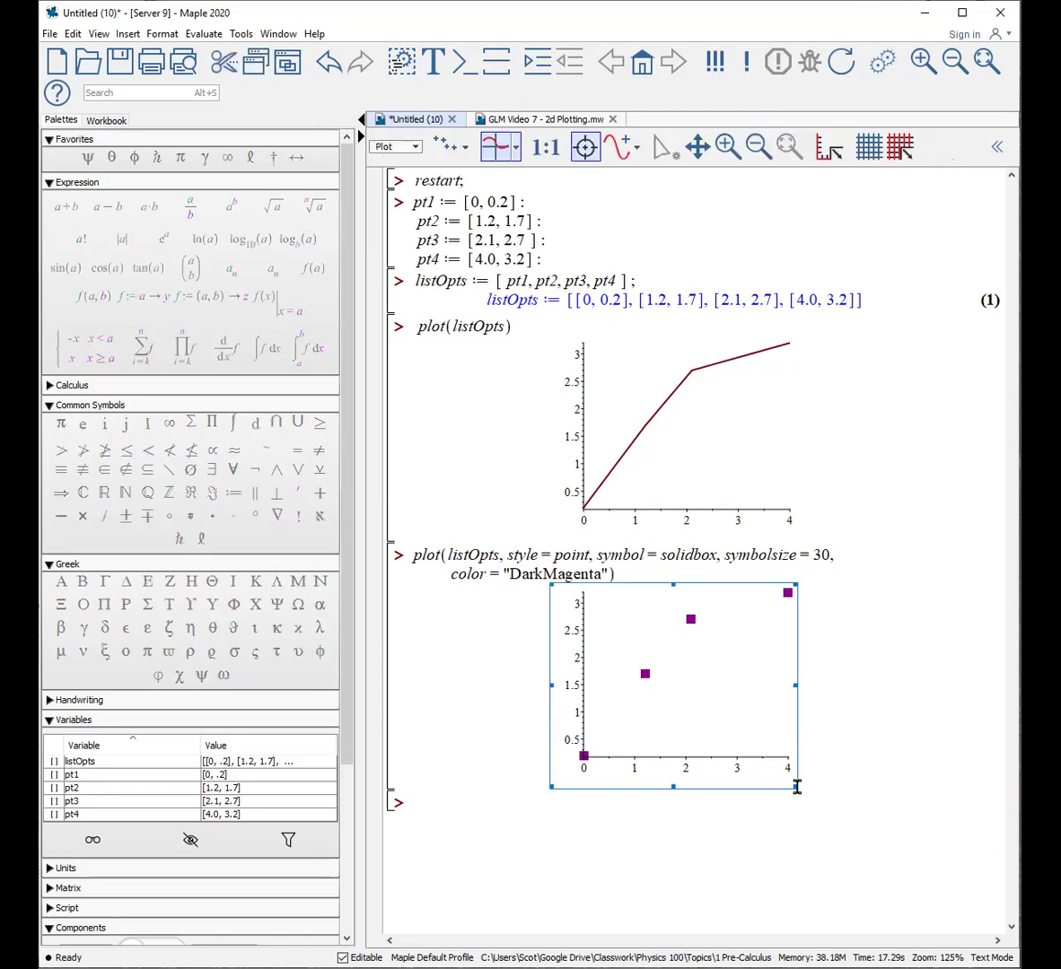
pyautogui.moveTo(796, 787); pyautogui.dragTo(898, 775)
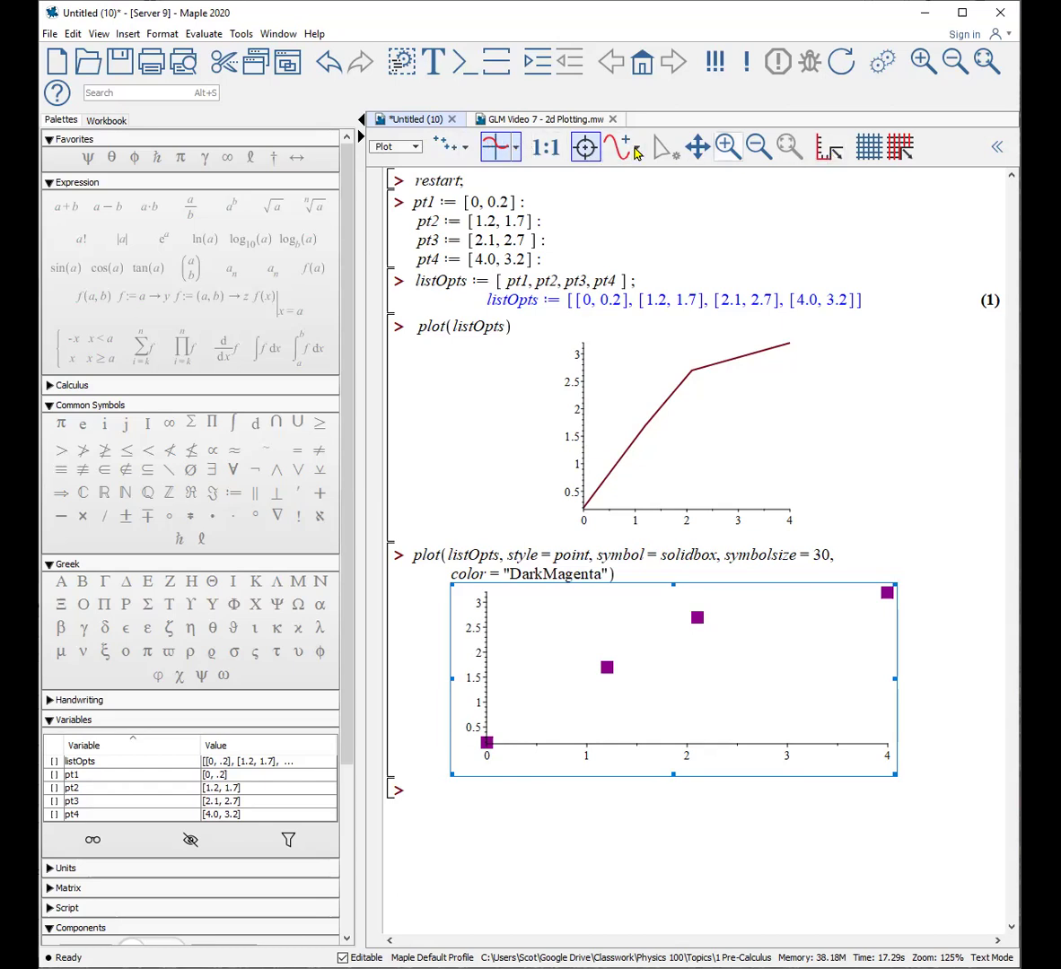
# Give the listOpts line plot 1:1 scaling and probe the data points (2.1, 2.7) and (1.2, 1.7)
pyautogui.click(725, 450)
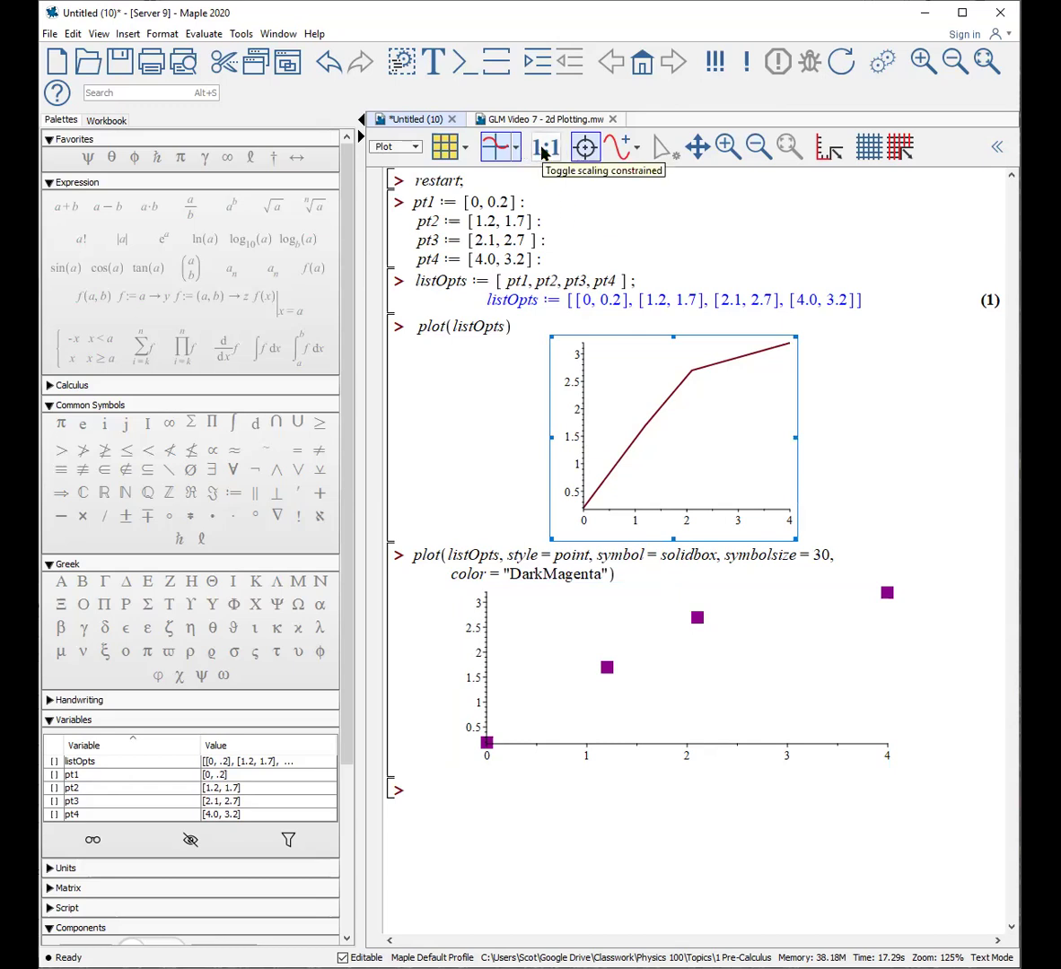
pyautogui.click(543, 155)
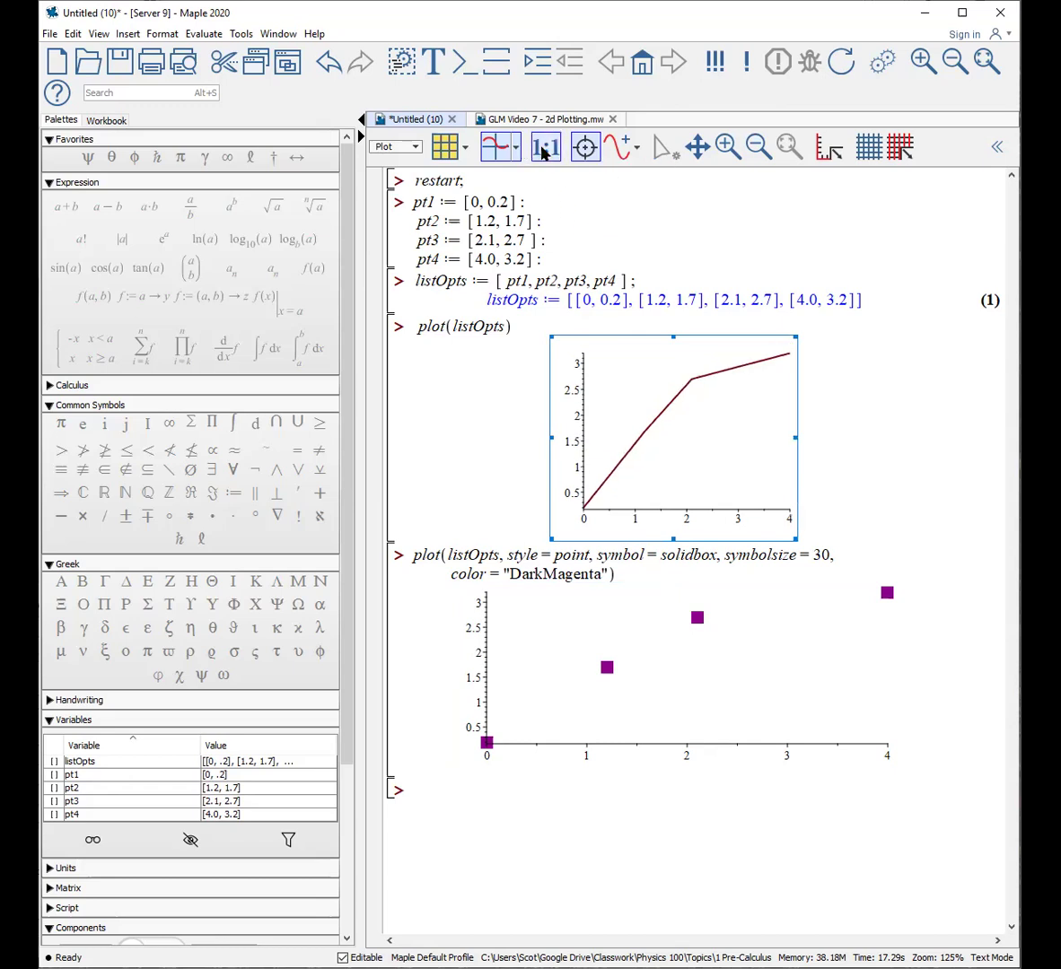
pyautogui.click(636, 147)
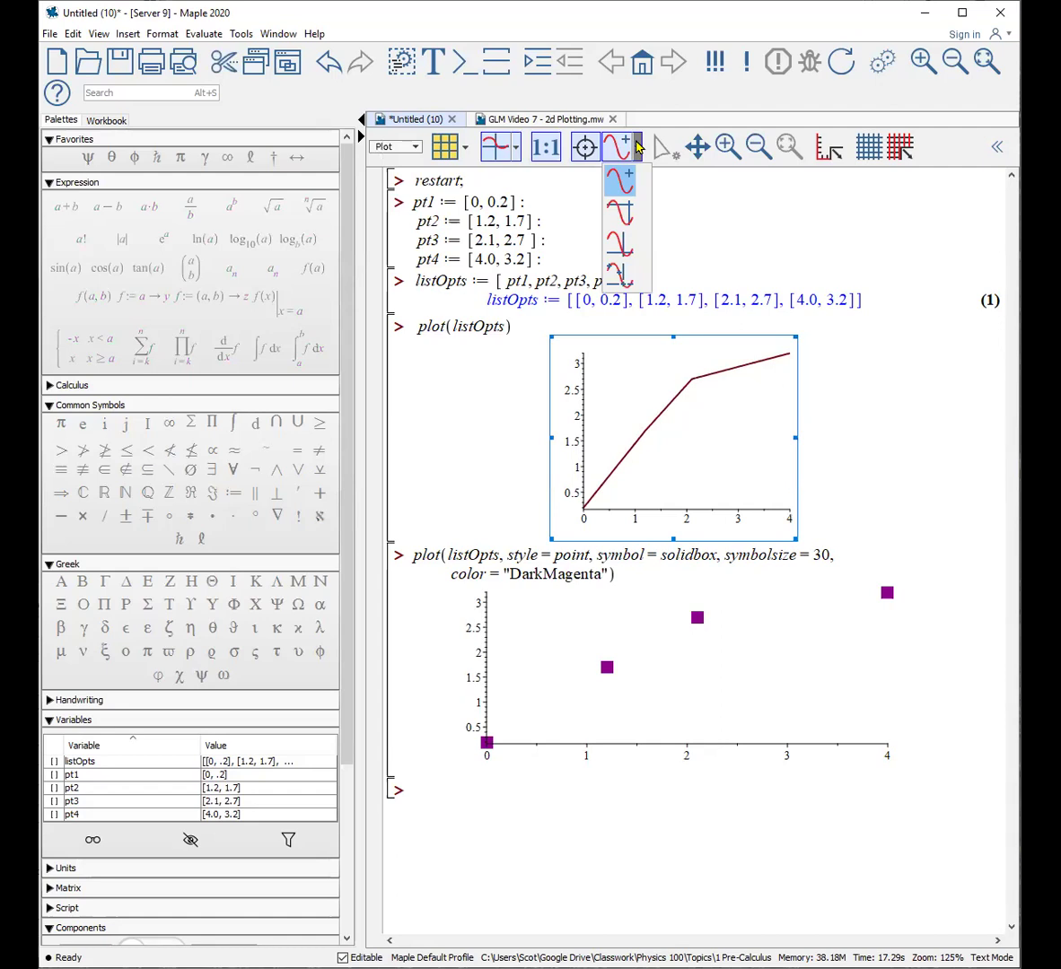
pyautogui.click(617, 274)
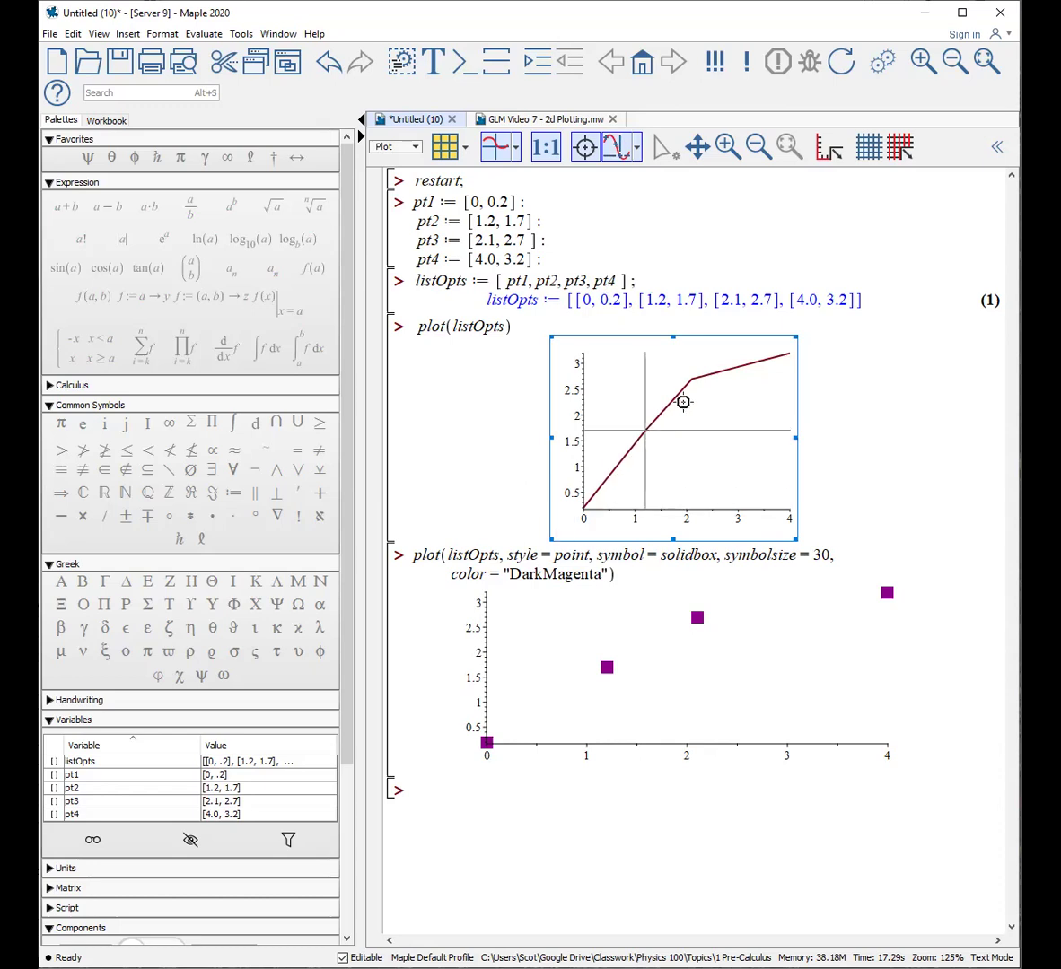
pyautogui.click(723, 375)
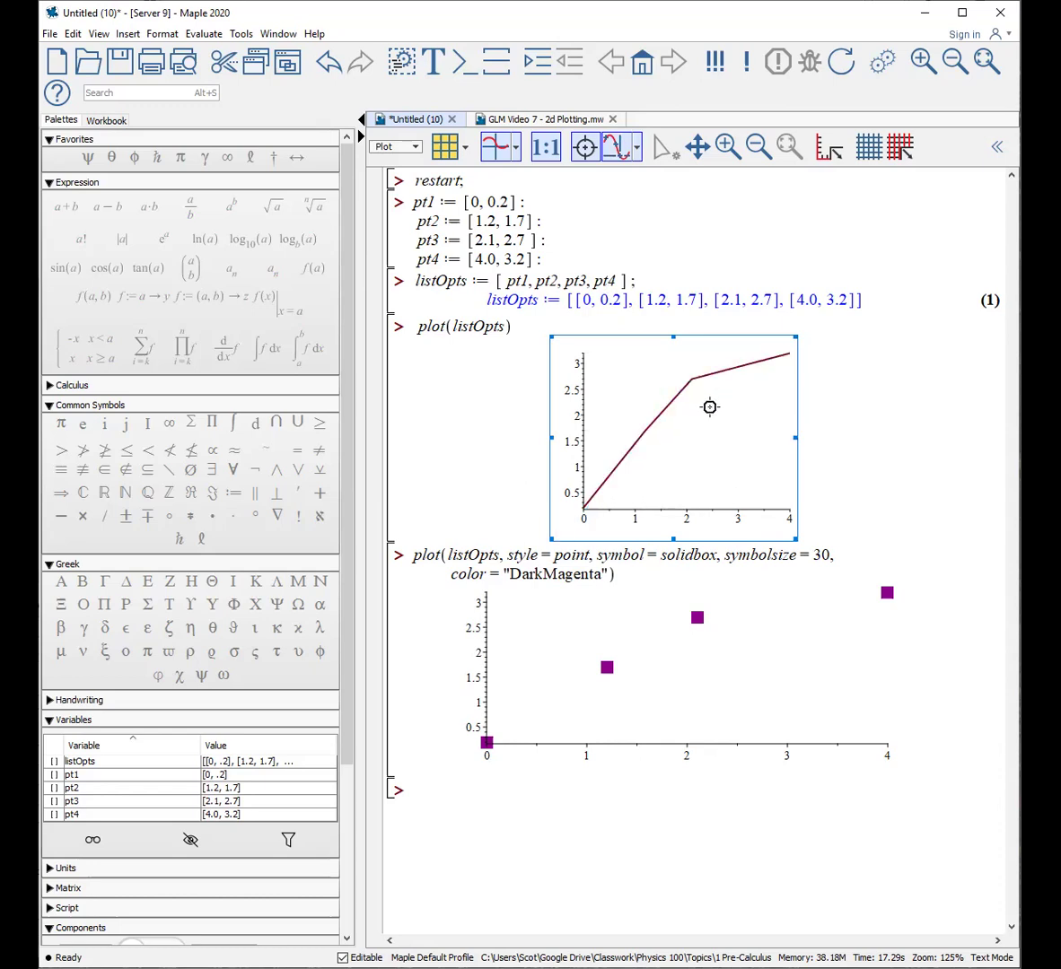
pyautogui.click(652, 430)
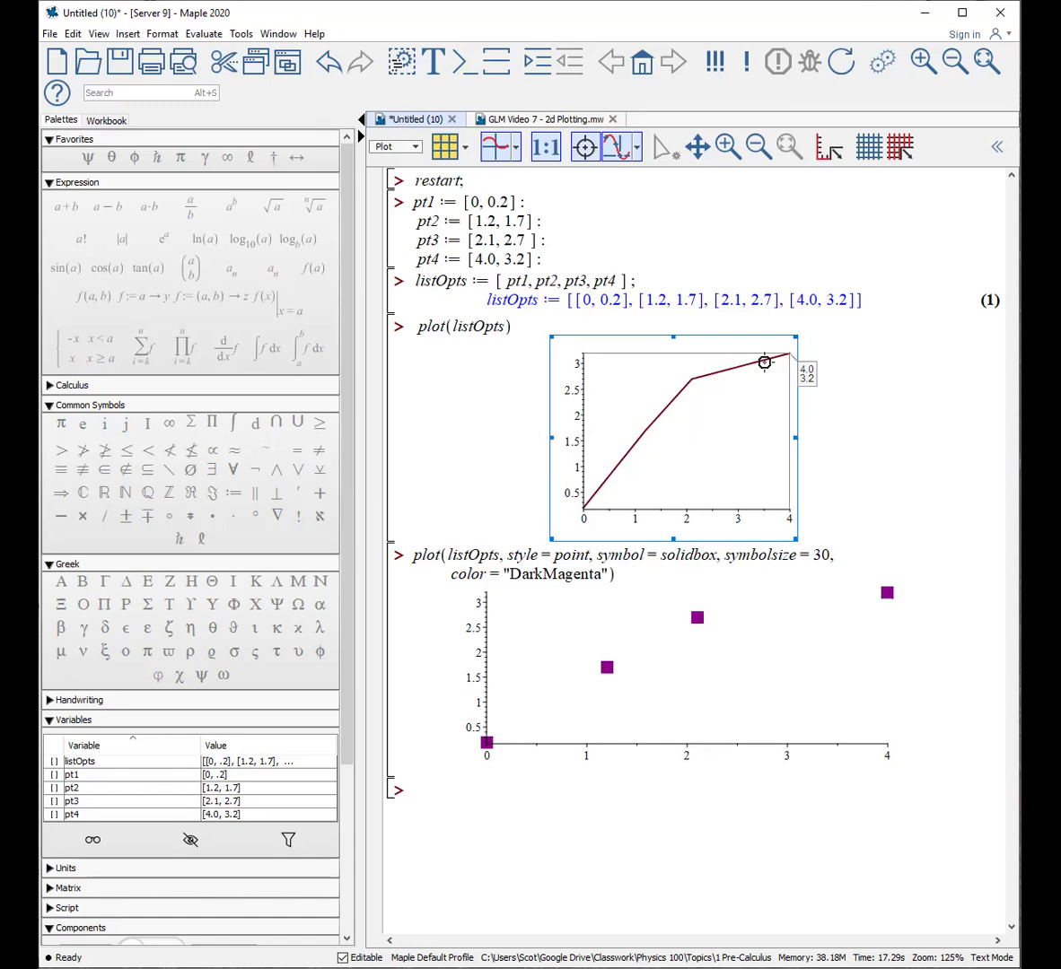
pyautogui.click(839, 354)
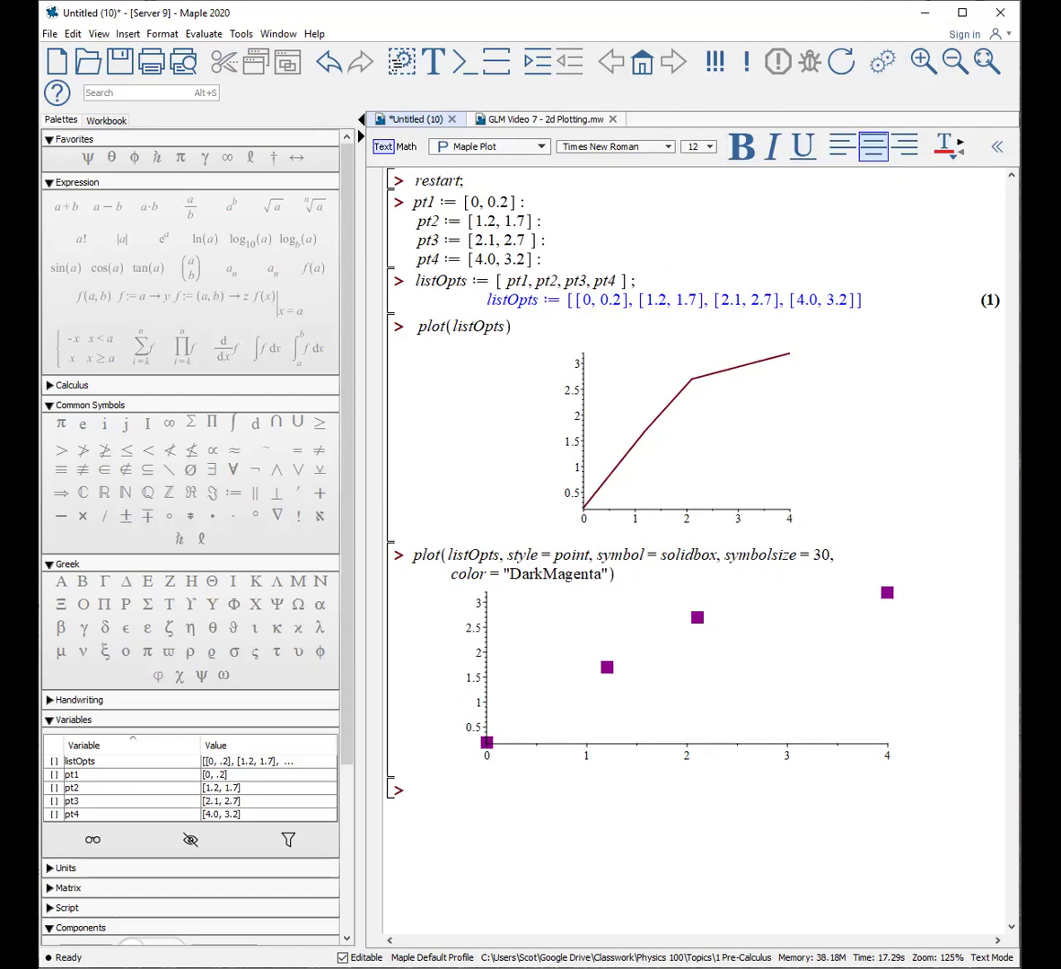
# Browse the plot Options section of the GLM Video 7 worksheet
pyautogui.hotkey('ctrl', 'Tab')
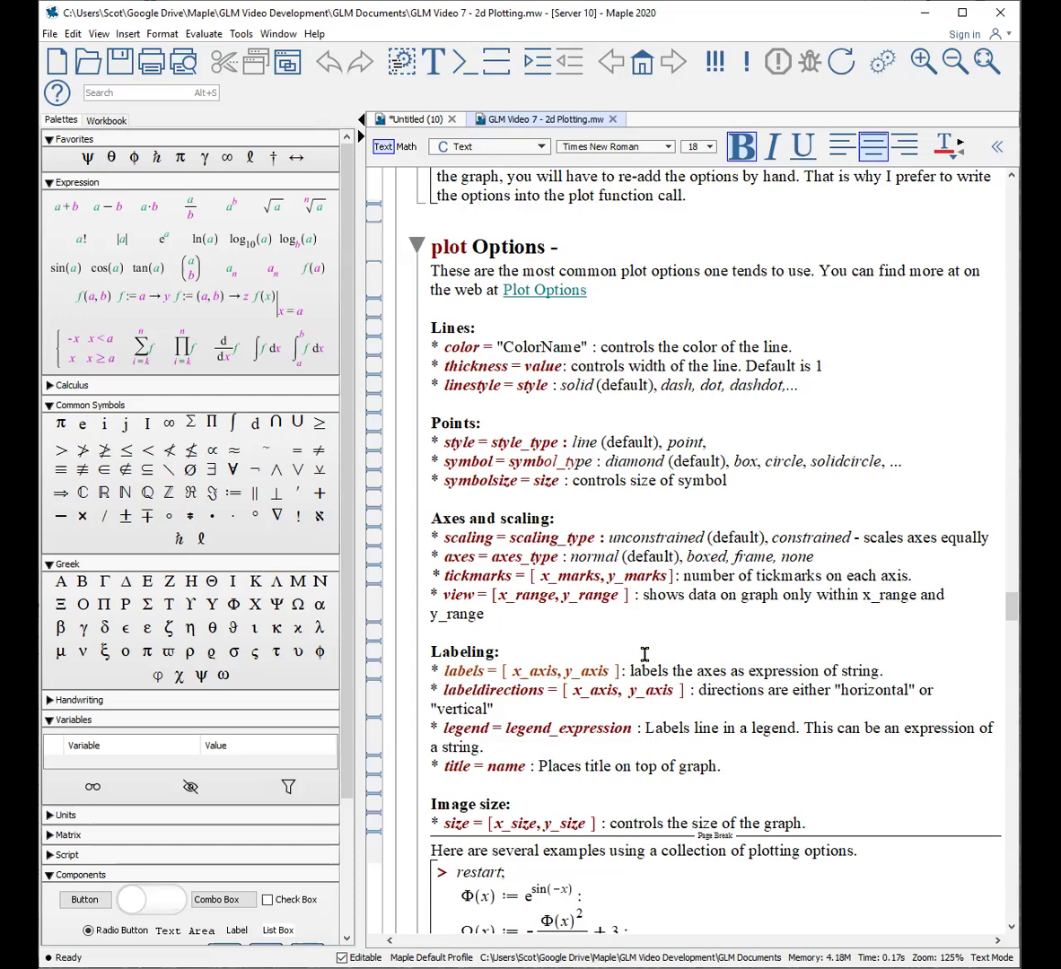
pyautogui.scroll(-3, 665, 619)
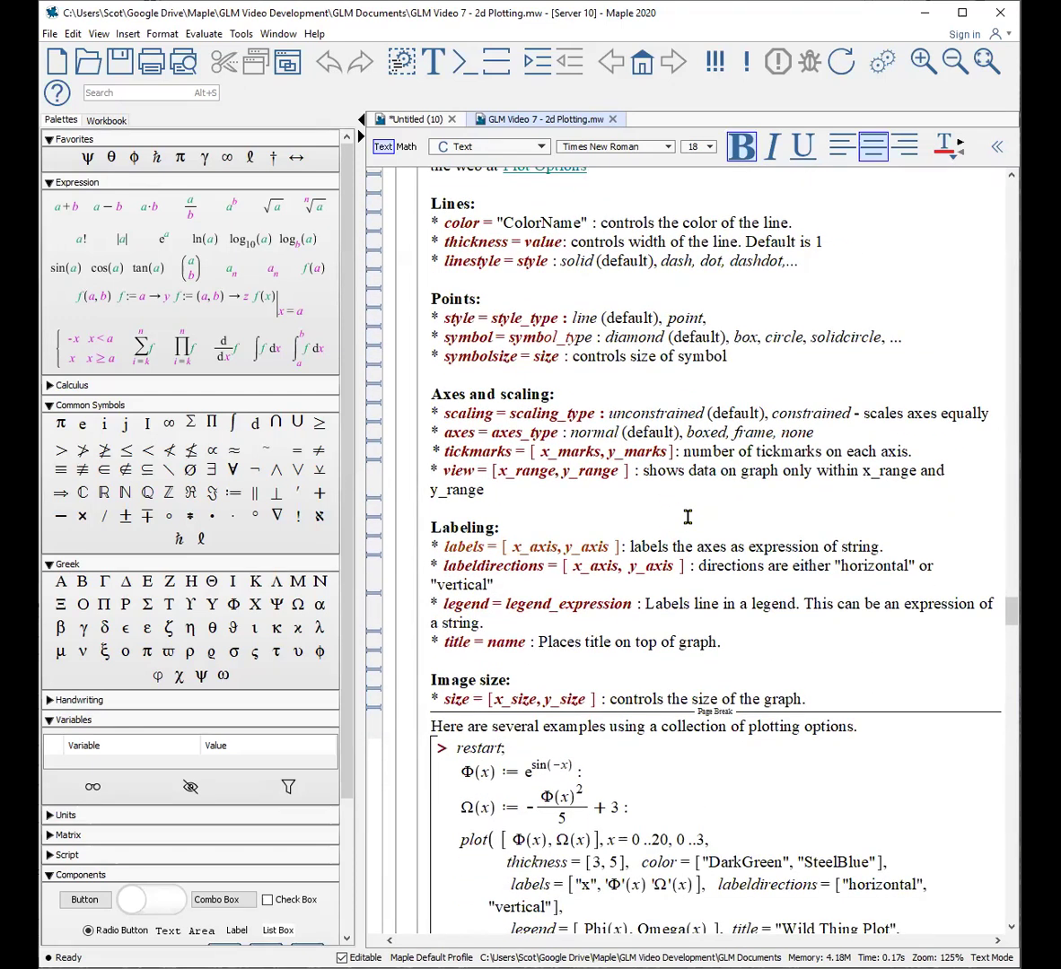
pyautogui.scroll(-7, 687, 517)
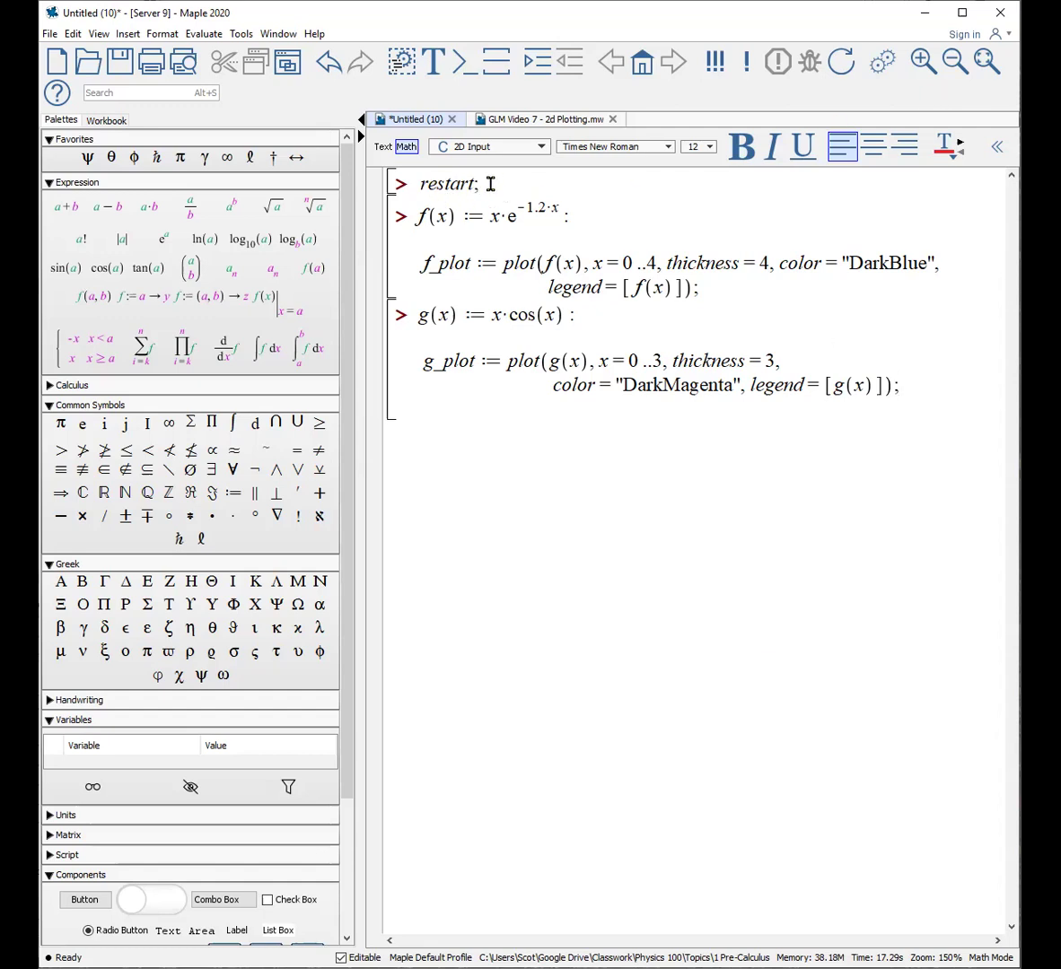
# Execute restart and the f_plot and g_plot groups to draw both curves with legends
pyautogui.click(460, 171)
pyautogui.press('Down')
pyautogui.press('Return')
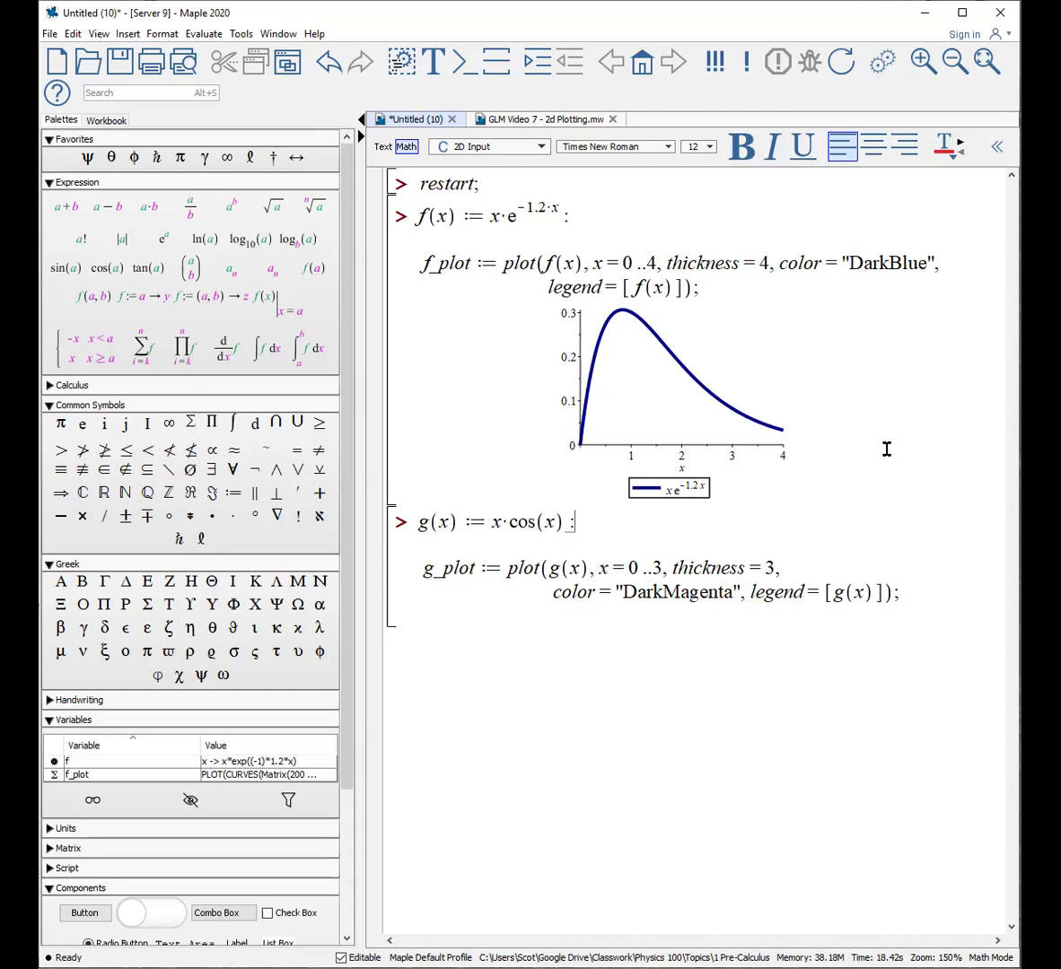
pyautogui.press('Return')
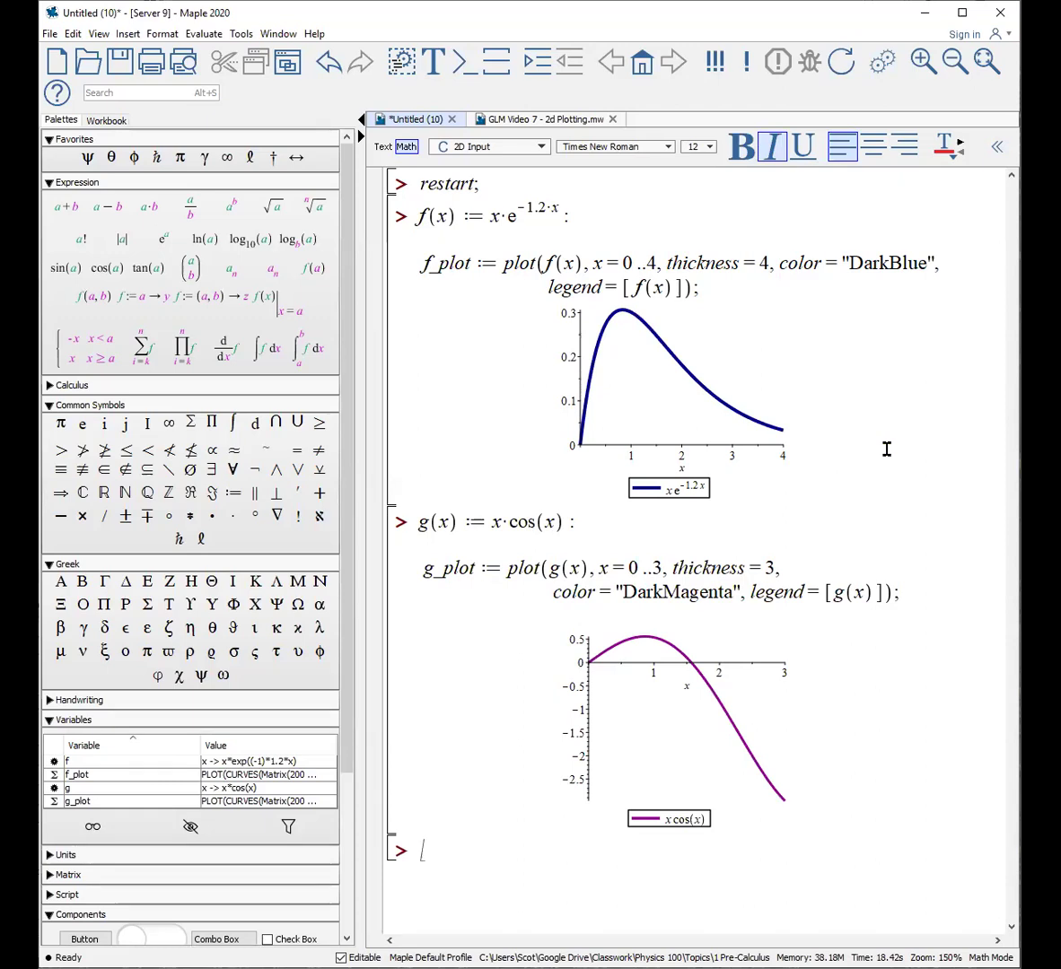
# Overlay both curves on one graph with plots:-display([f_plot, g_plot])
pyautogui.write('plots:')
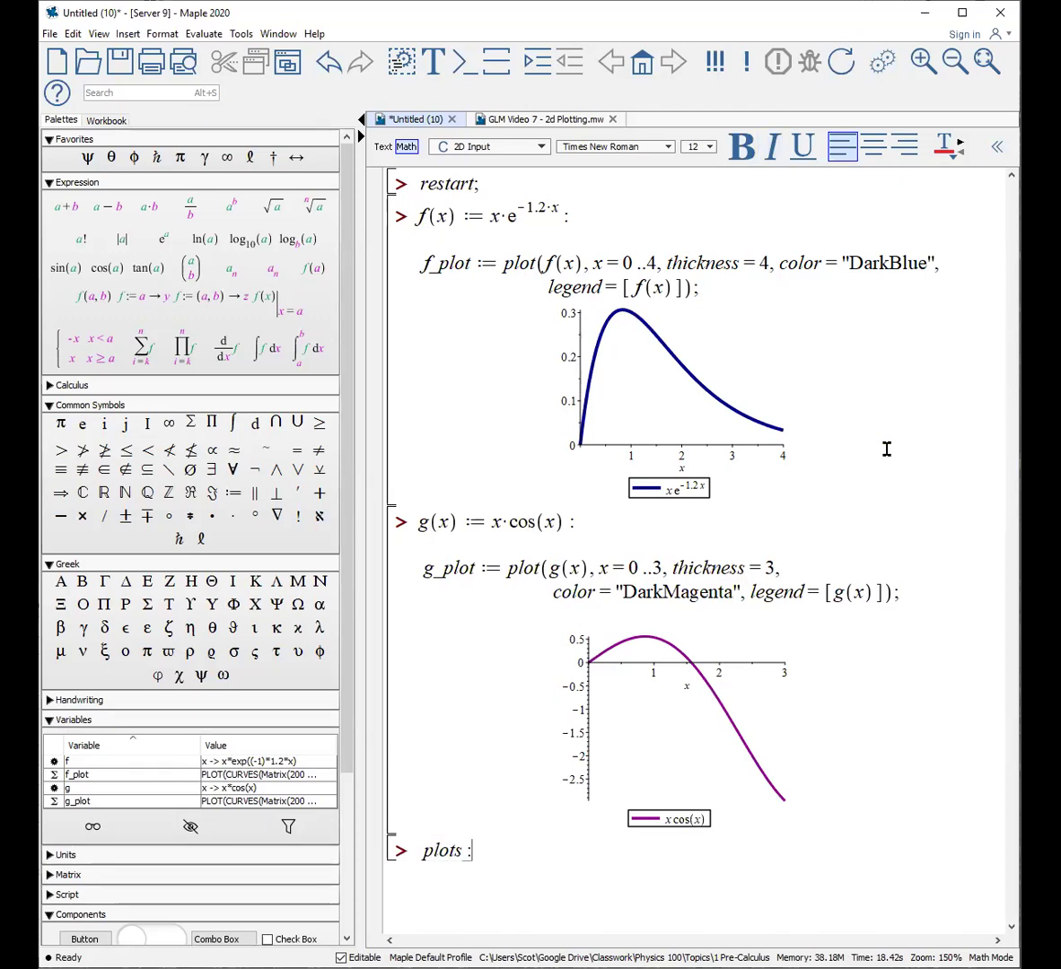
pyautogui.write('-display')
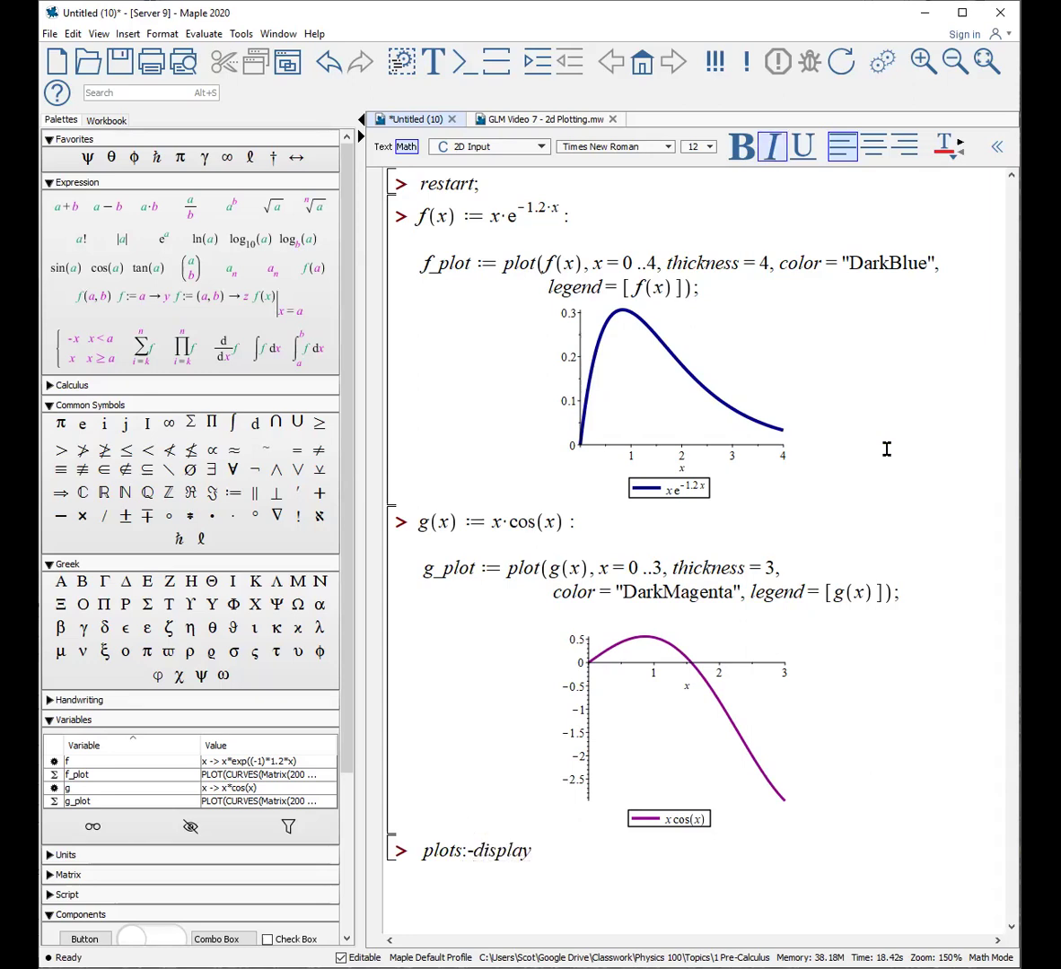
pyautogui.write('([f_plot, g_p')
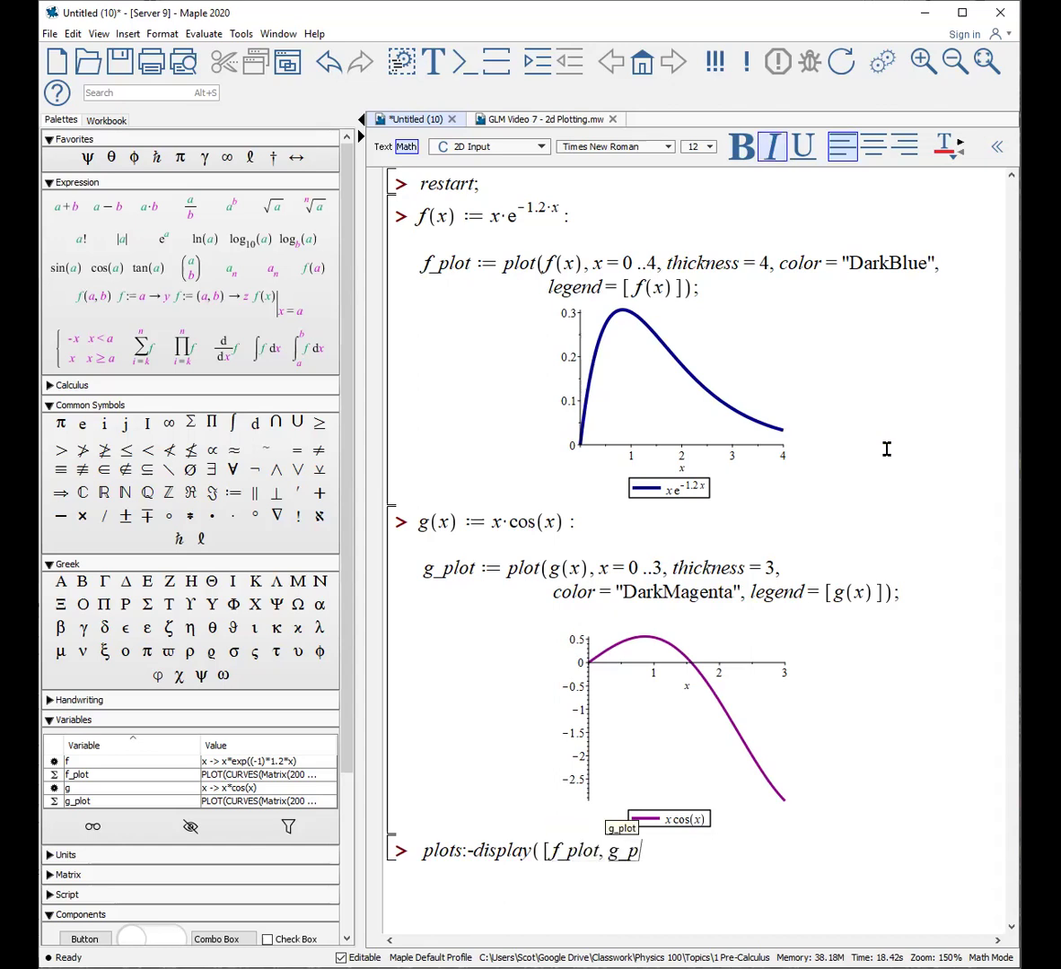
pyautogui.write('lot]);')
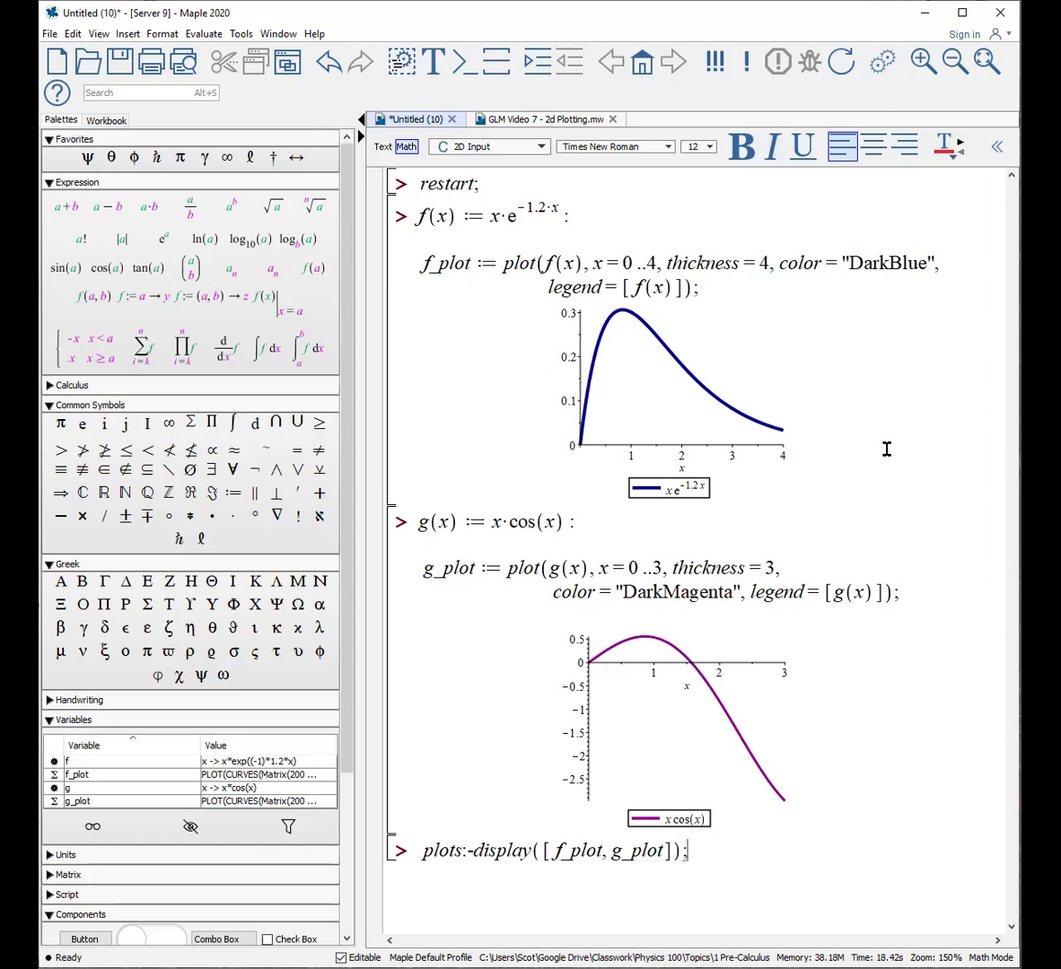
pyautogui.press('Return')
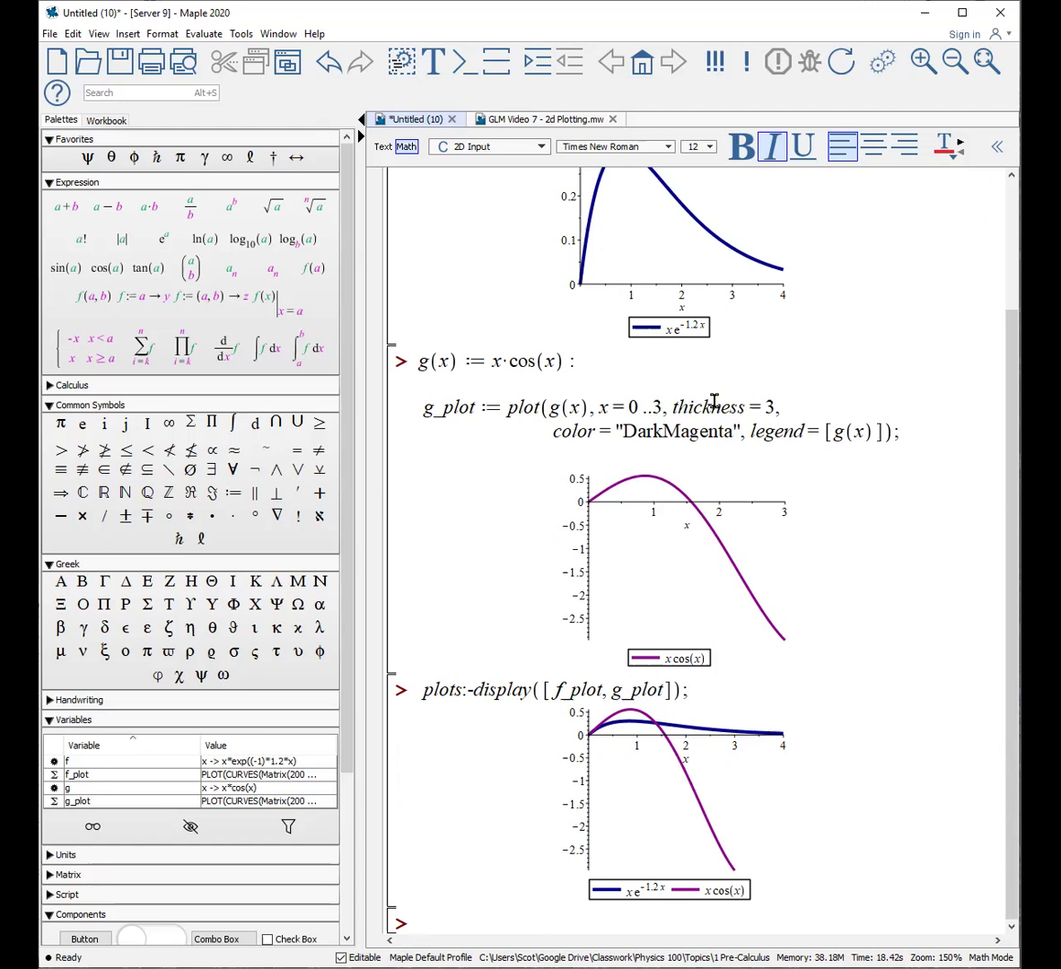
pyautogui.scroll(3, 744, 378)
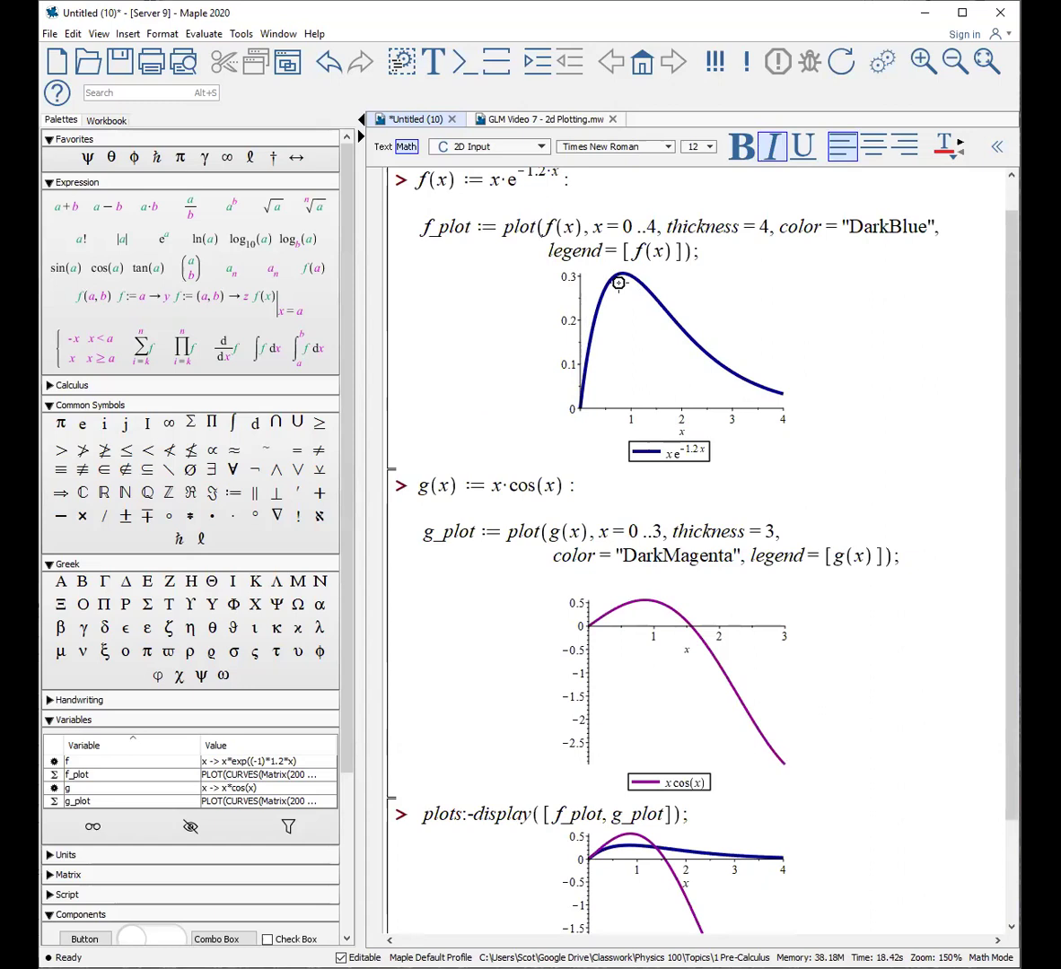